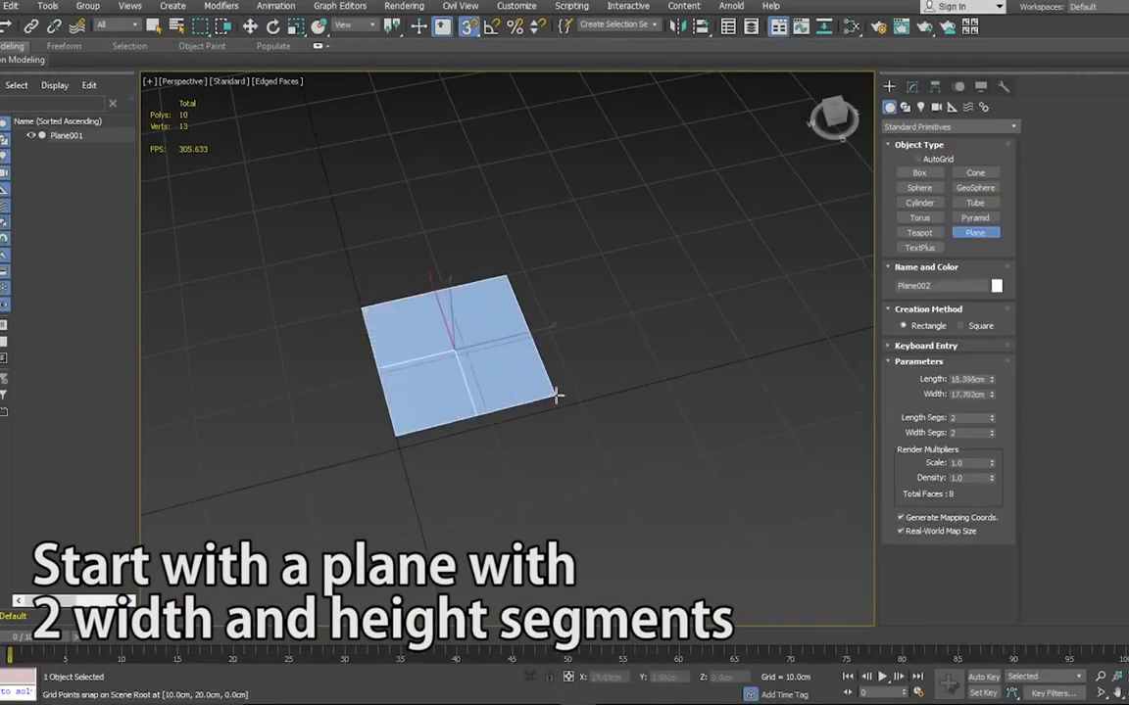
Draw a small square plane with 2 length and 2 width segments near the origin
{"action": "left_click_drag", "start_coordinate": [390, 302], "coordinate": [578, 417]}
{"action": "key", "text": "w"}
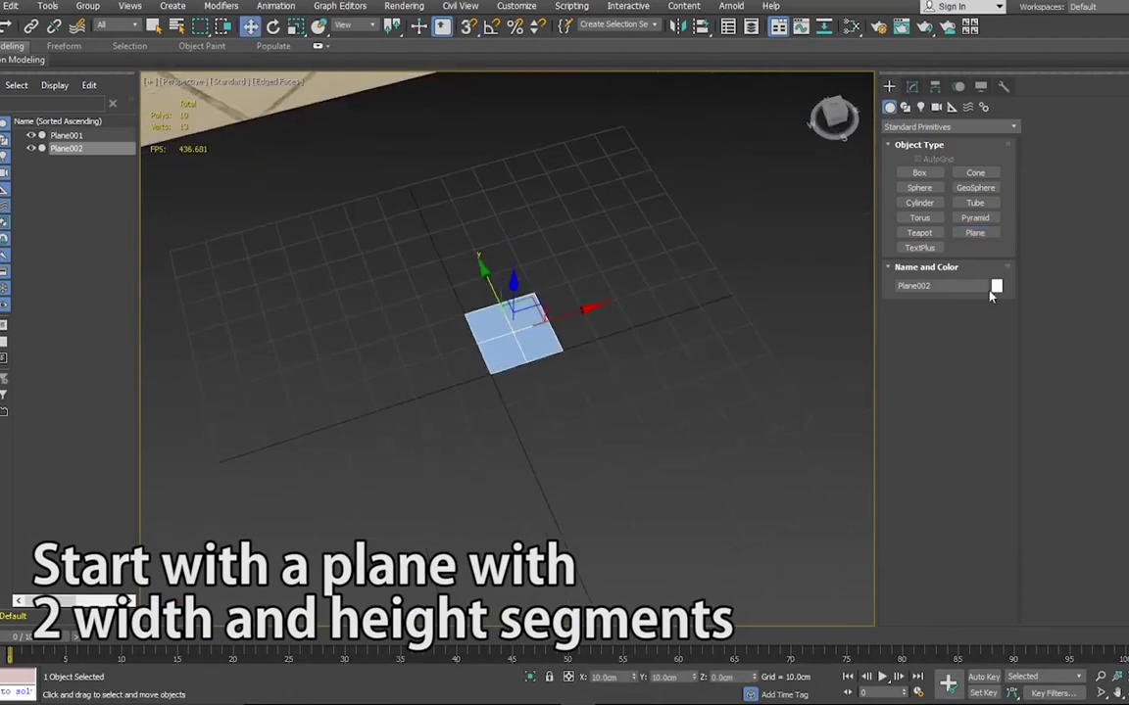
Convert the plane to Editable Poly, add Edit Poly, and inset its four polygons into a border
{"action": "right_click", "coordinate": [537, 321]}
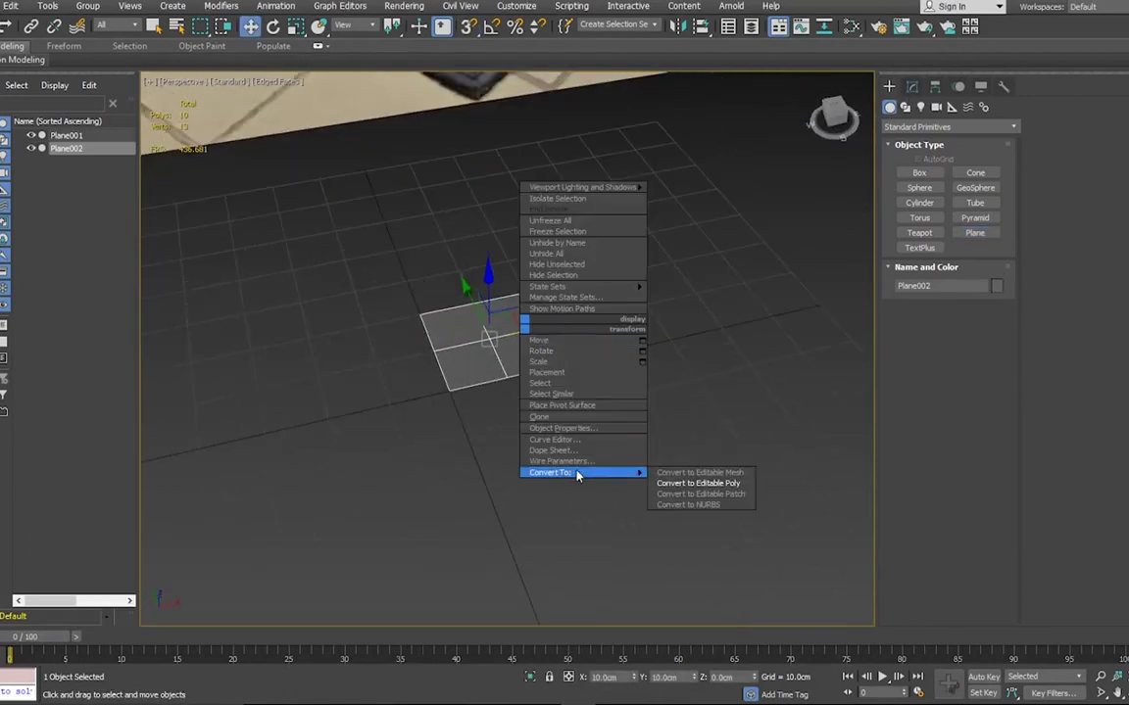
{"action": "left_click", "coordinate": [697, 481]}
{"action": "left_click", "coordinate": [915, 152]}
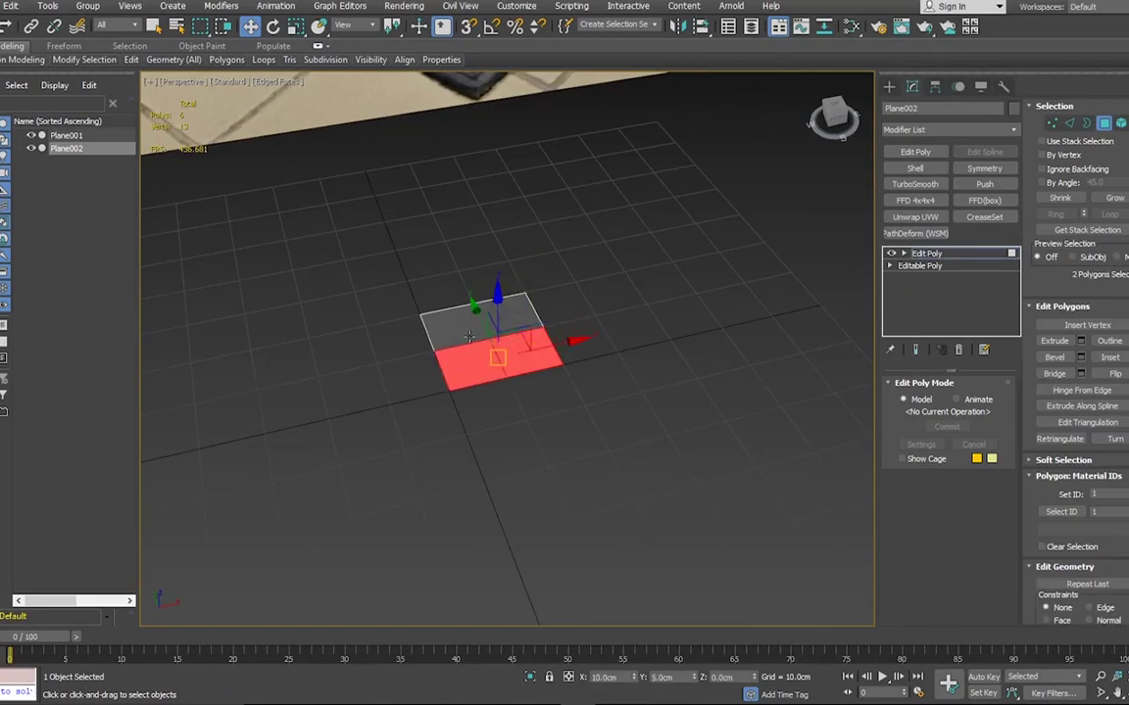
{"action": "key", "text": "ctrl+a"}
{"action": "scroll", "coordinate": [513, 347], "scroll_direction": "up", "scroll_amount": 5}
{"action": "left_click_drag", "start_coordinate": [549, 343], "coordinate": [524, 344]}
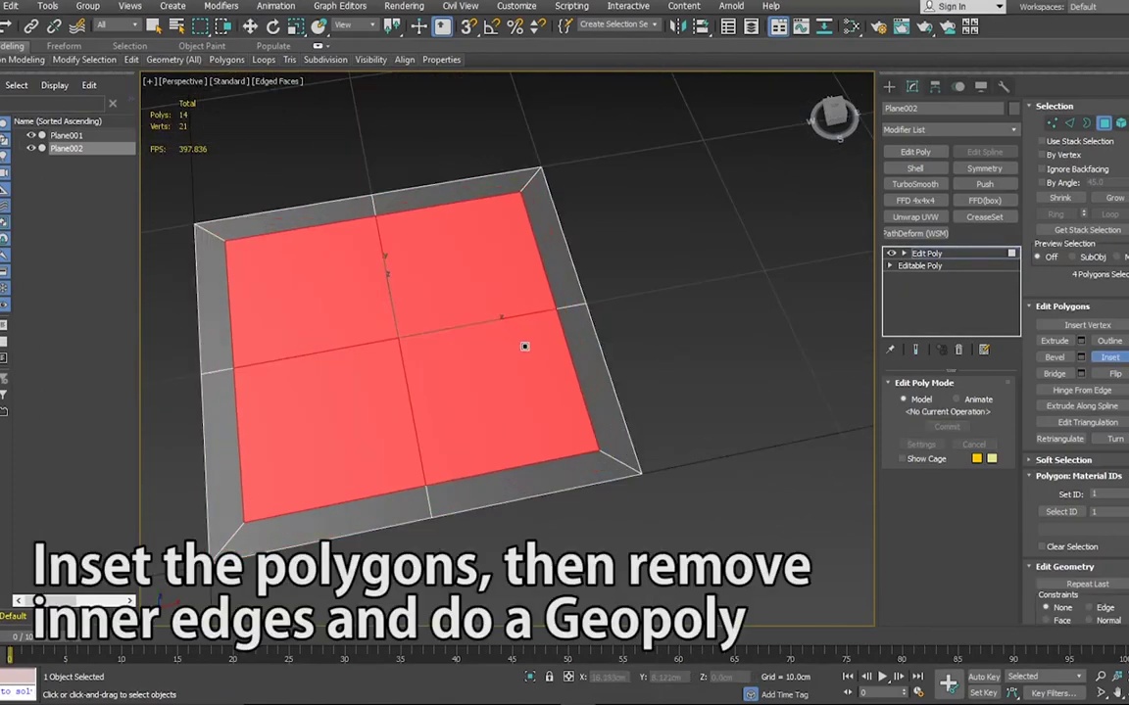
Remove the inner edges, GeoPoly the centre face into an octagon, and delete it
{"action": "key", "text": "2"}
{"action": "left_click", "coordinate": [419, 326], "text": "ctrl"}
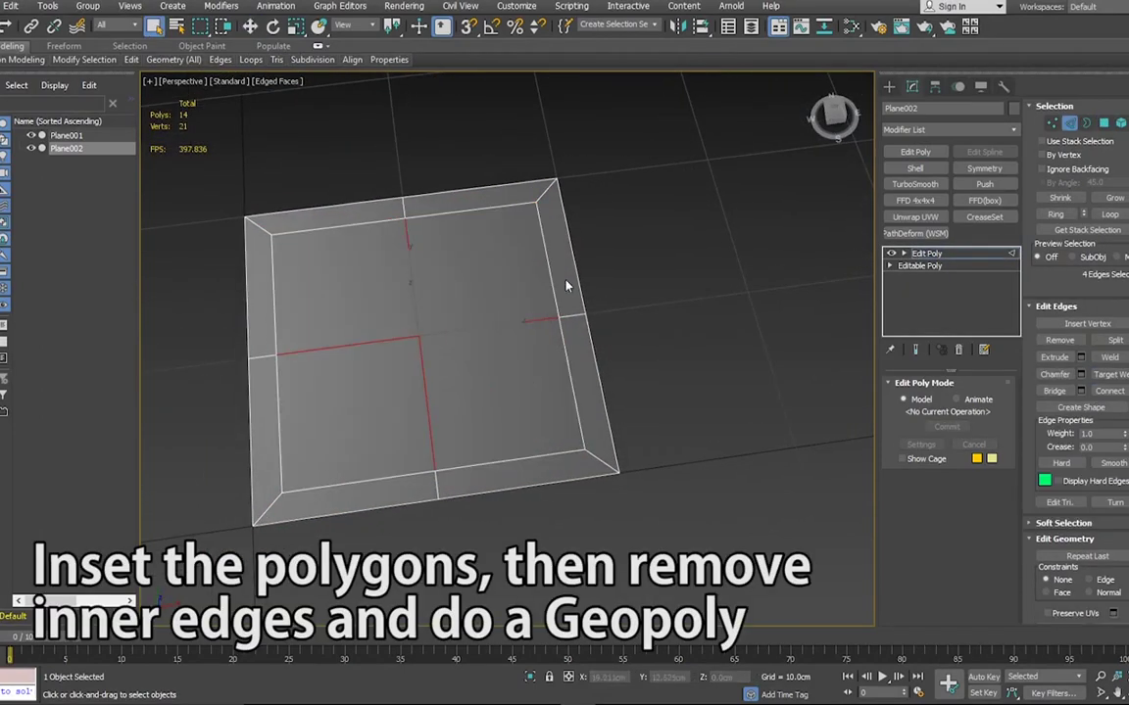
{"action": "key", "text": "4"}
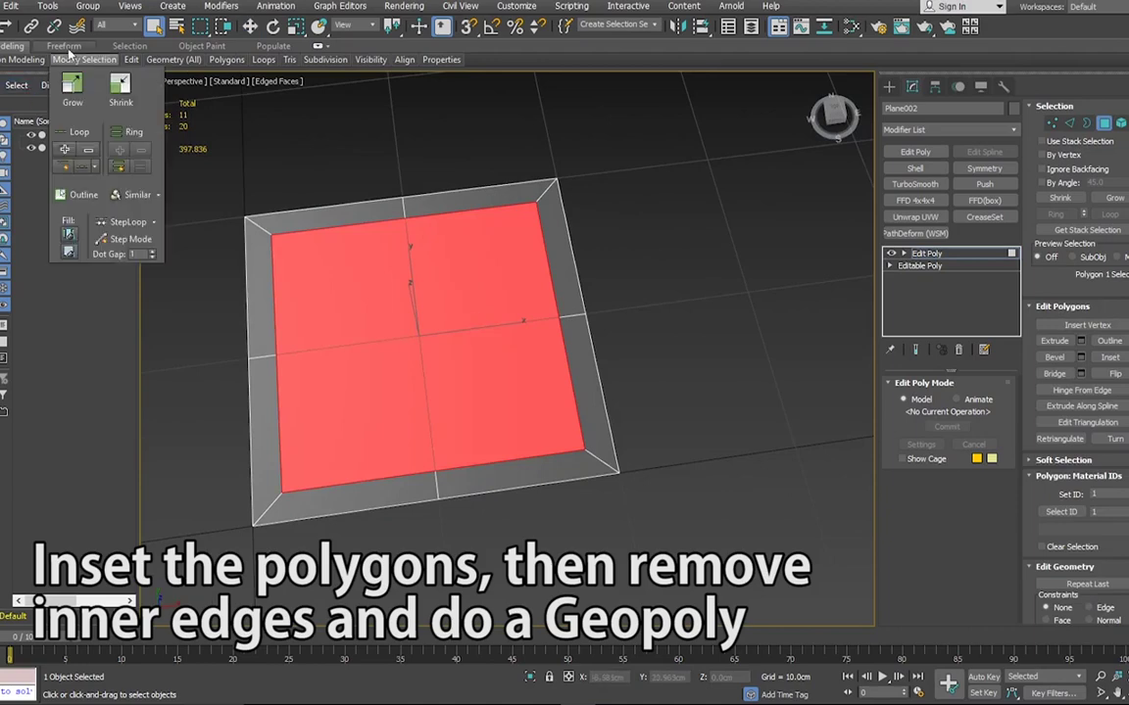
{"action": "mouse_move", "coordinate": [174, 60]}
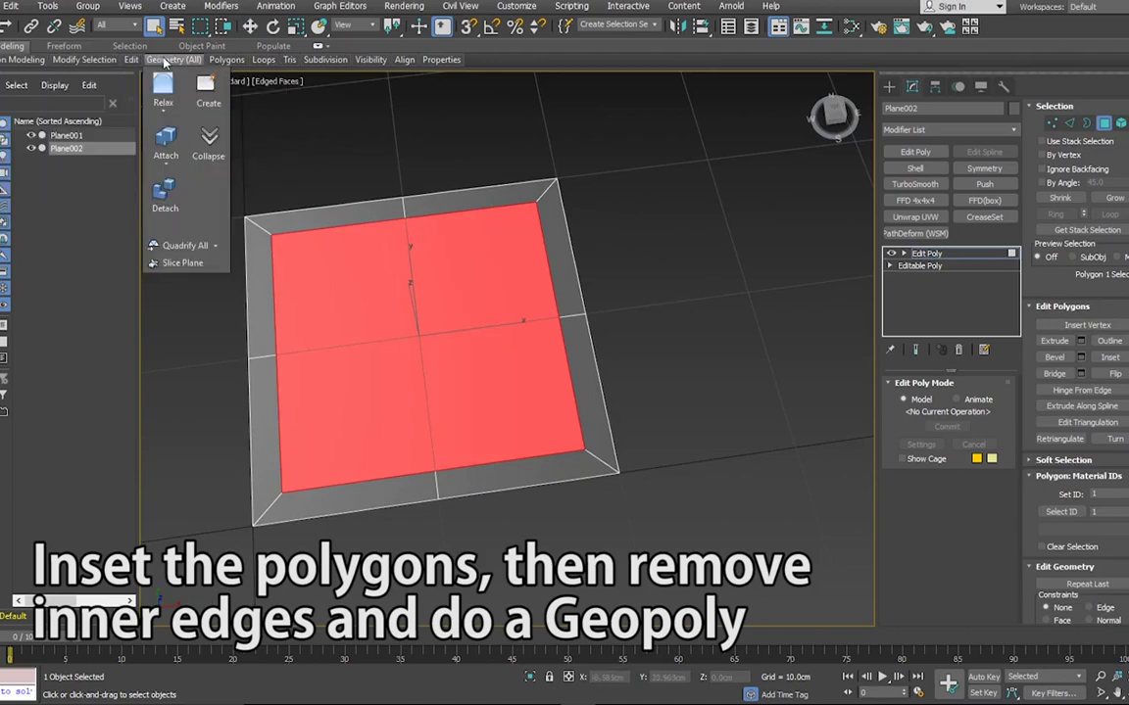
{"action": "mouse_move", "coordinate": [226, 60]}
{"action": "left_click", "coordinate": [231, 145]}
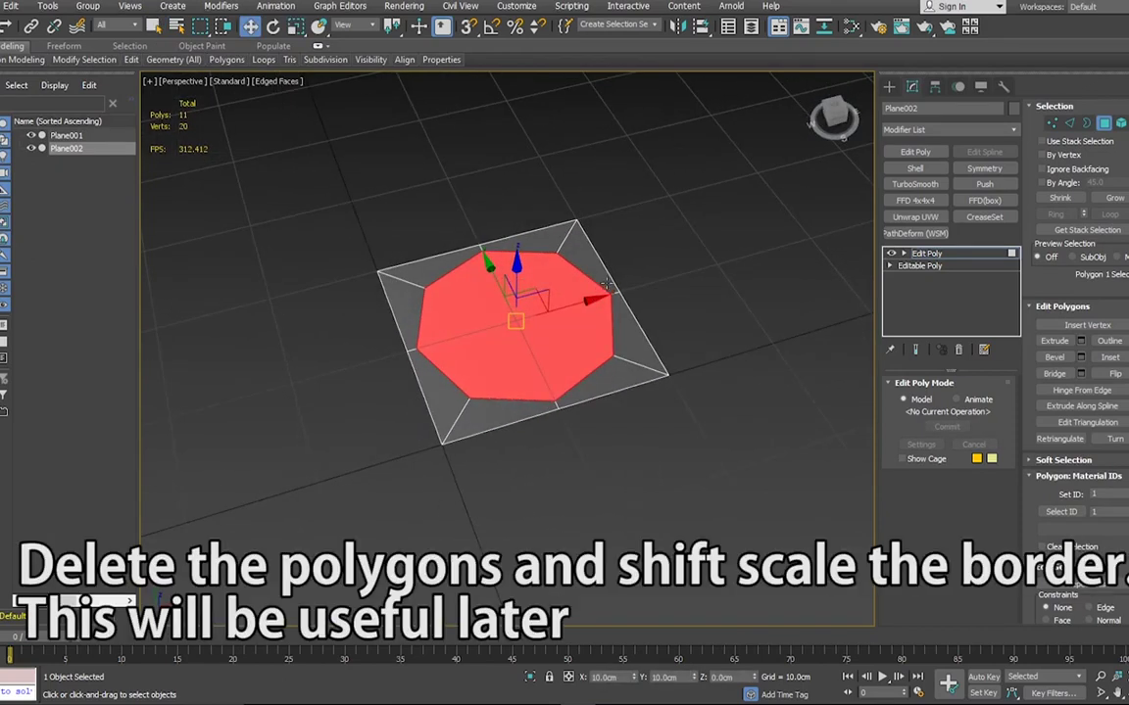
{"action": "key", "text": "Delete"}
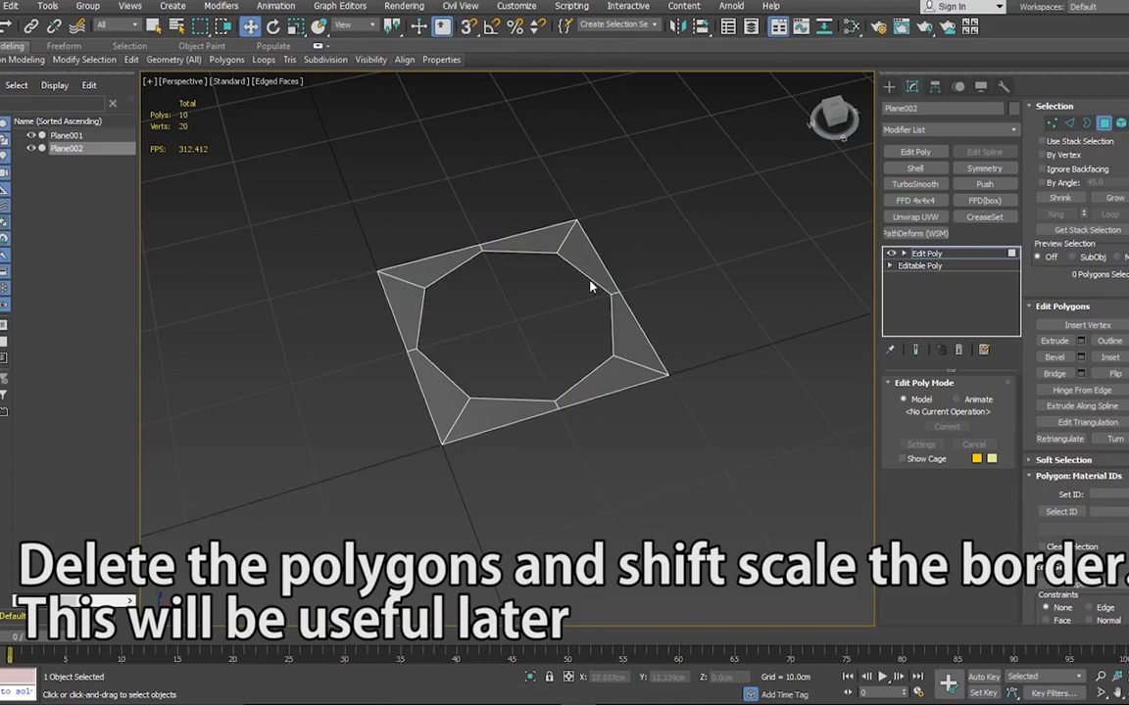
Shift-scale the hole's border inward into a new ring of faces, then enable Affect Pivot Only
{"action": "key", "text": "r"}
{"action": "left_click_drag", "start_coordinate": [486, 359], "coordinate": [491, 349], "text": "shift"}
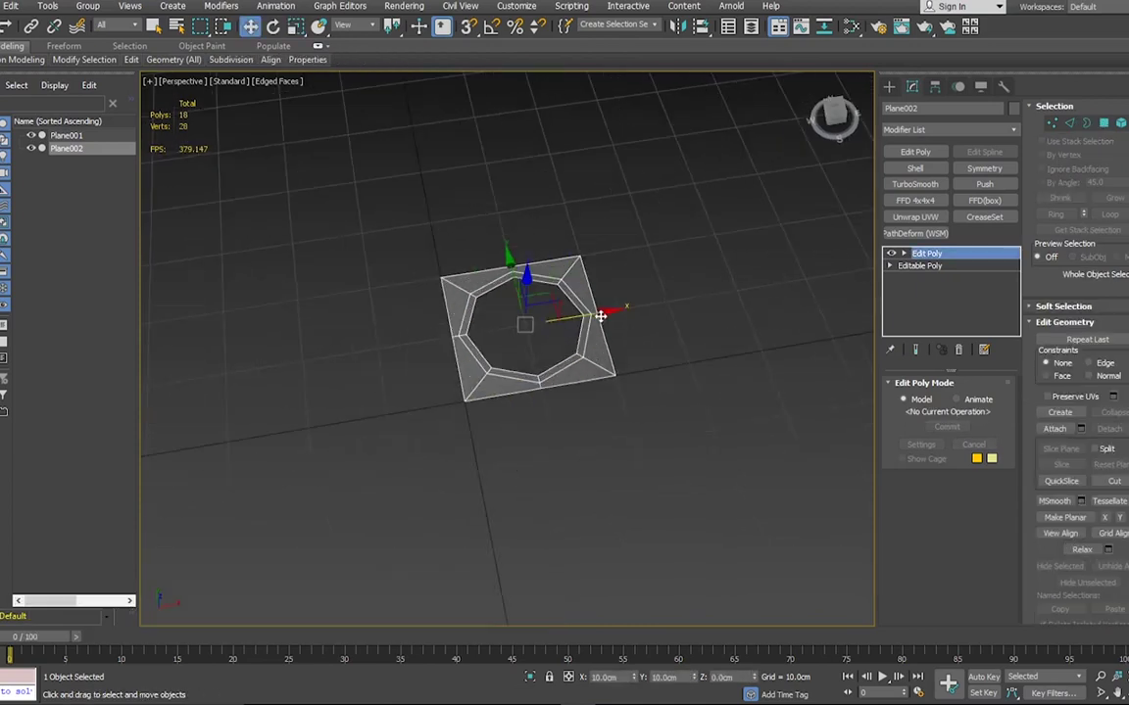
{"action": "middle_click_drag", "start_coordinate": [764, 279], "coordinate": [686, 294], "text": "alt"}
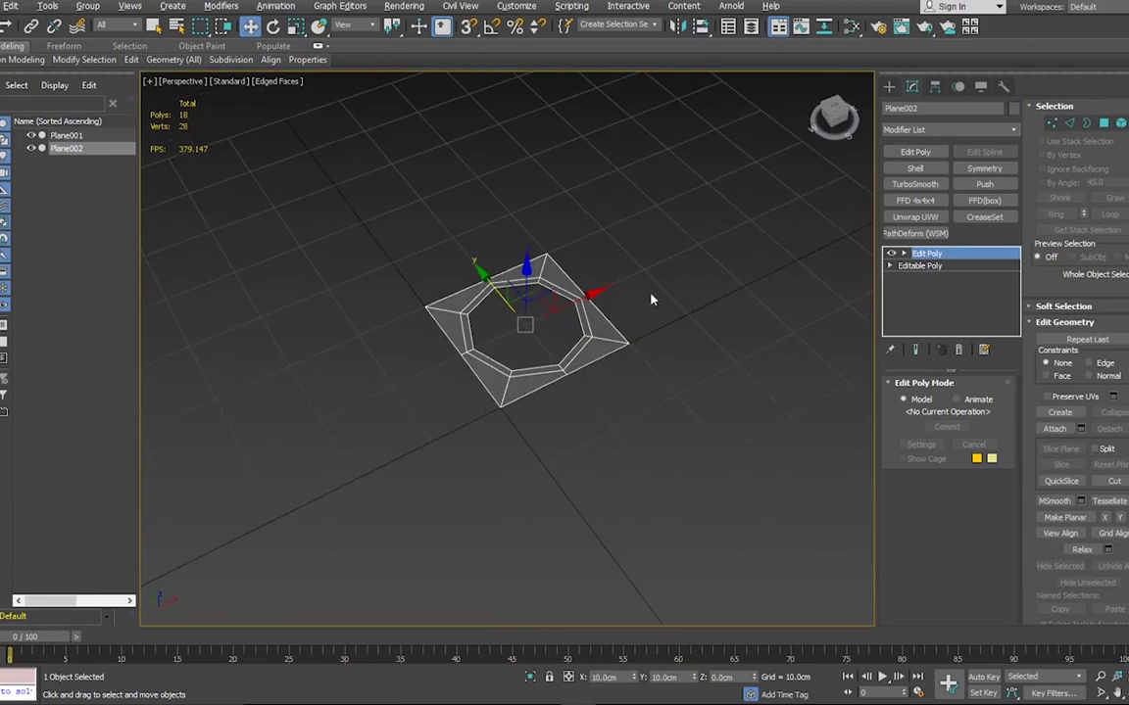
{"action": "left_click", "coordinate": [934, 86]}
{"action": "left_click", "coordinate": [947, 185]}
Move the tile's pivot to its right corner
{"action": "left_click", "coordinate": [610, 326]}
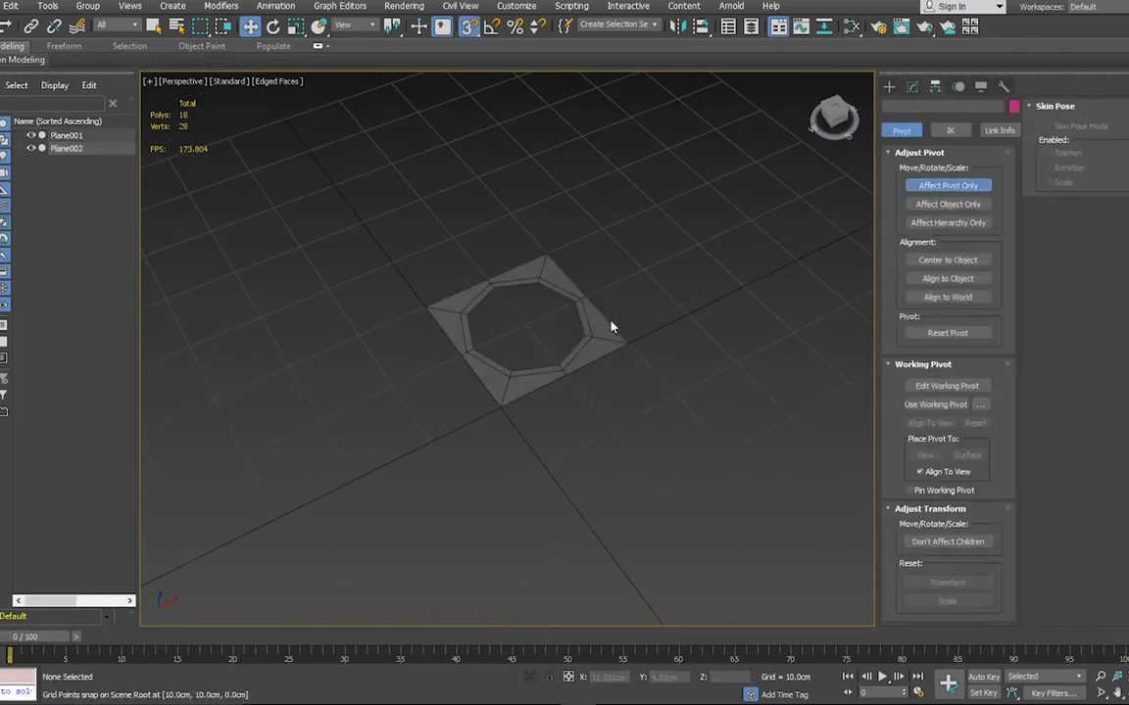
{"action": "left_click", "coordinate": [610, 326]}
{"action": "left_click_drag", "start_coordinate": [524, 299], "coordinate": [627, 335]}
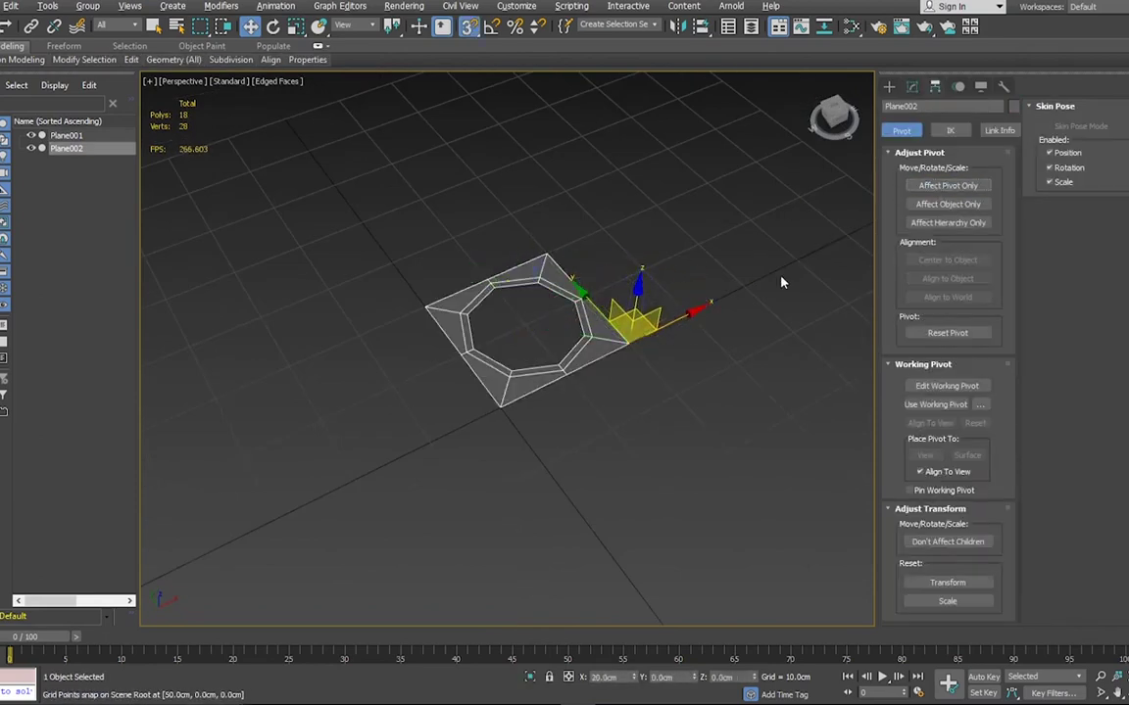
{"action": "scroll", "coordinate": [659, 319], "scroll_direction": "down", "scroll_amount": 2}
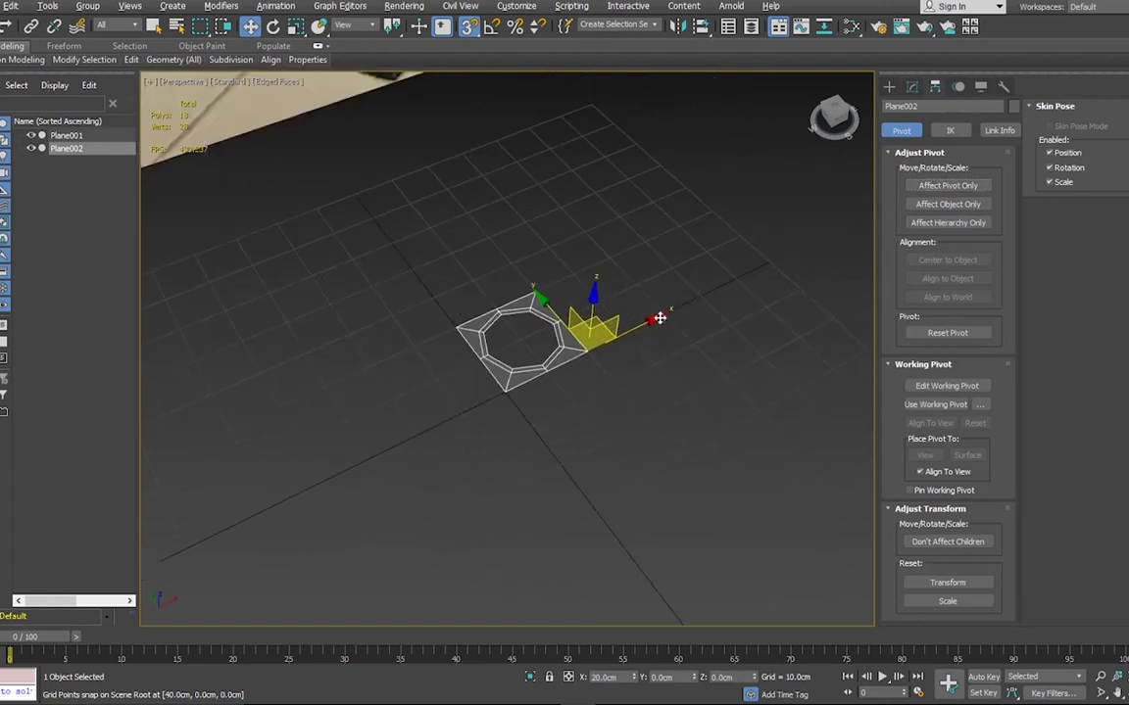
Snap-clone the tile one width to the right as 23 copies, forming a 24-tile row
{"action": "key", "text": "s"}
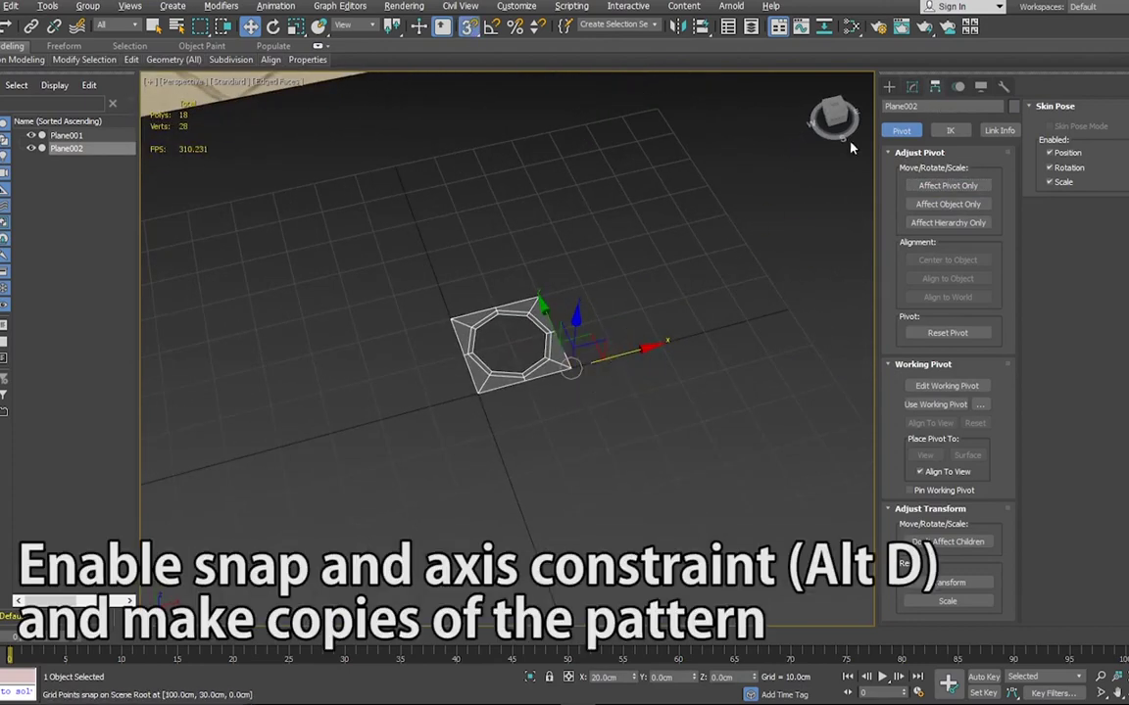
{"action": "left_click_drag", "start_coordinate": [477, 392], "coordinate": [571, 367], "text": "shift"}
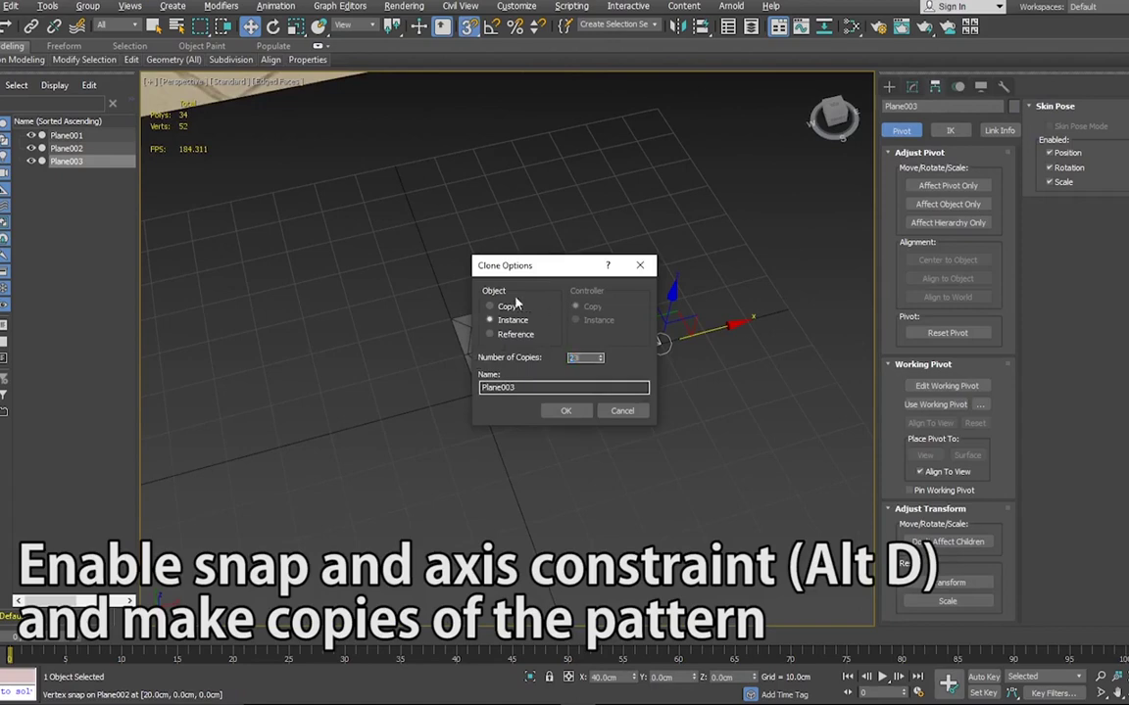
{"action": "left_click", "coordinate": [506, 306]}
{"action": "left_click", "coordinate": [566, 410]}
{"action": "mouse_move", "coordinate": [587, 327]}
{"action": "middle_mouse_down"}
{"action": "mouse_move", "coordinate": [613, 364]}
{"action": "mouse_move", "coordinate": [591, 381]}
{"action": "middle_mouse_up"}
{"action": "left_click_drag", "start_coordinate": [567, 372], "coordinate": [697, 594]}
{"action": "mouse_move", "coordinate": [697, 595]}
{"action": "middle_mouse_down", "text": "alt"}
{"action": "mouse_move", "coordinate": [647, 470]}
{"action": "mouse_move", "coordinate": [588, 440]}
{"action": "middle_mouse_up", "text": "alt"}
{"action": "left_click", "coordinate": [910, 91]}
Attach all the tile copies into the single mesh Plane002
{"action": "left_click", "coordinate": [1080, 428]}
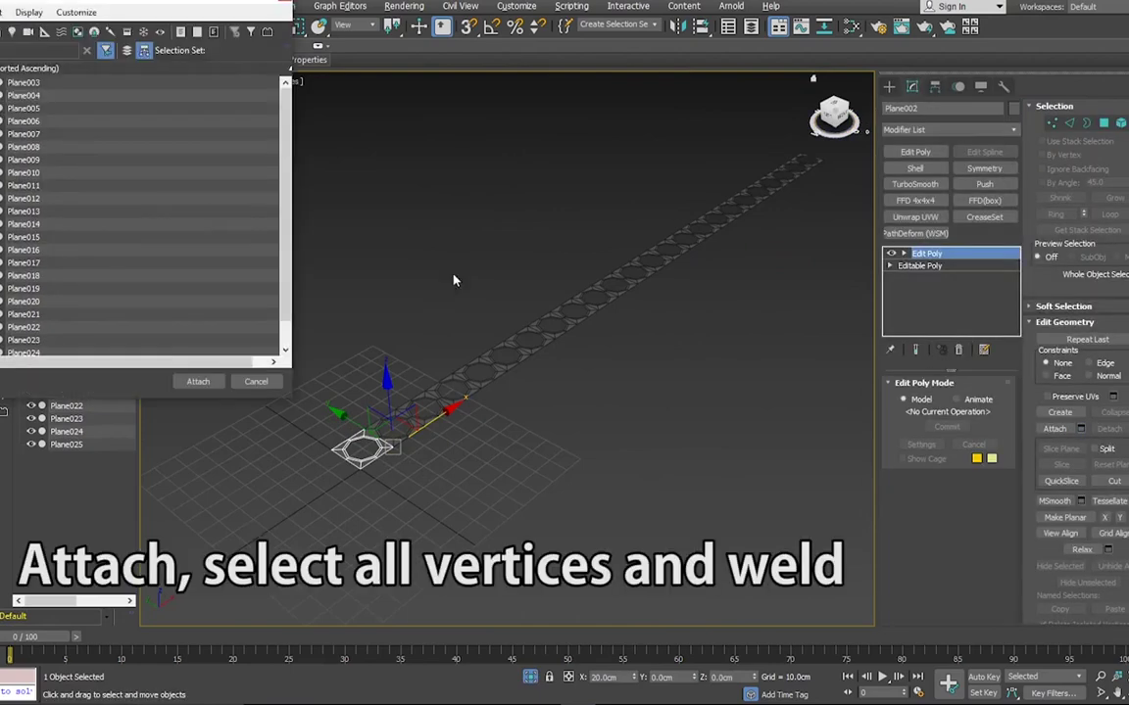
{"action": "key", "text": "ctrl+a"}
{"action": "left_click", "coordinate": [199, 378]}
{"action": "middle_click_drag", "start_coordinate": [469, 359], "coordinate": [568, 346], "text": "alt"}
{"action": "left_click", "coordinate": [784, 209]}
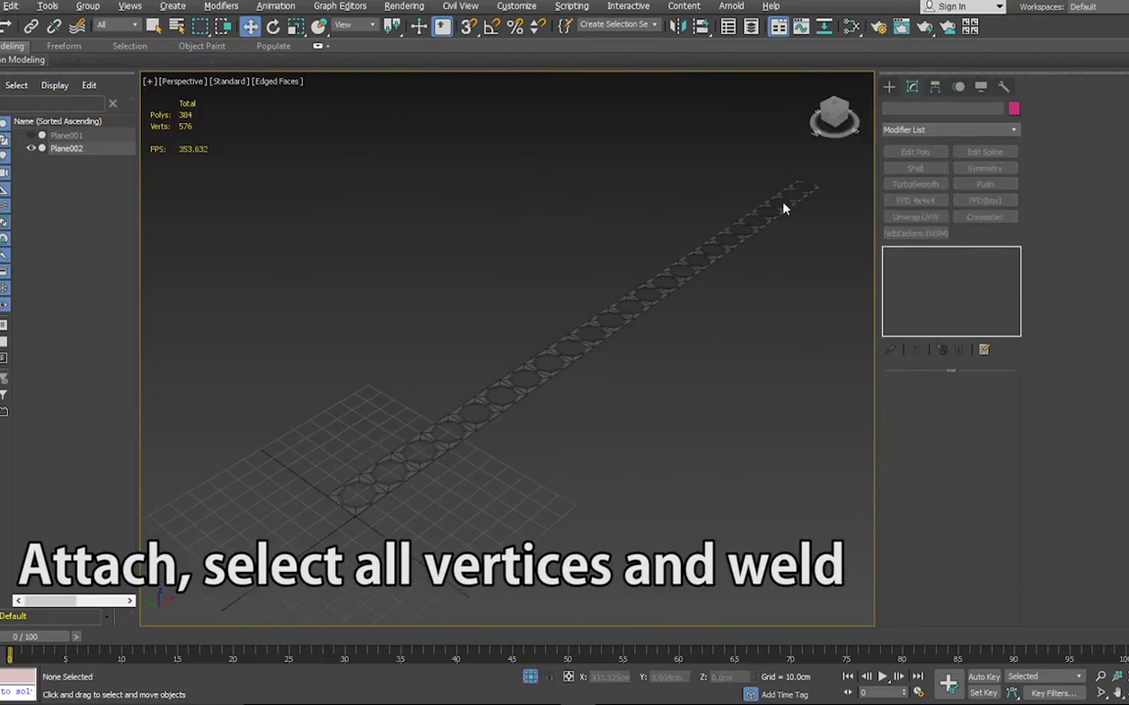
{"action": "left_click", "coordinate": [799, 201]}
Weld all the row's vertices at 0.1cm, reducing 576 vertices to 507
{"action": "key", "text": "1"}
{"action": "key", "text": "ctrl+a"}
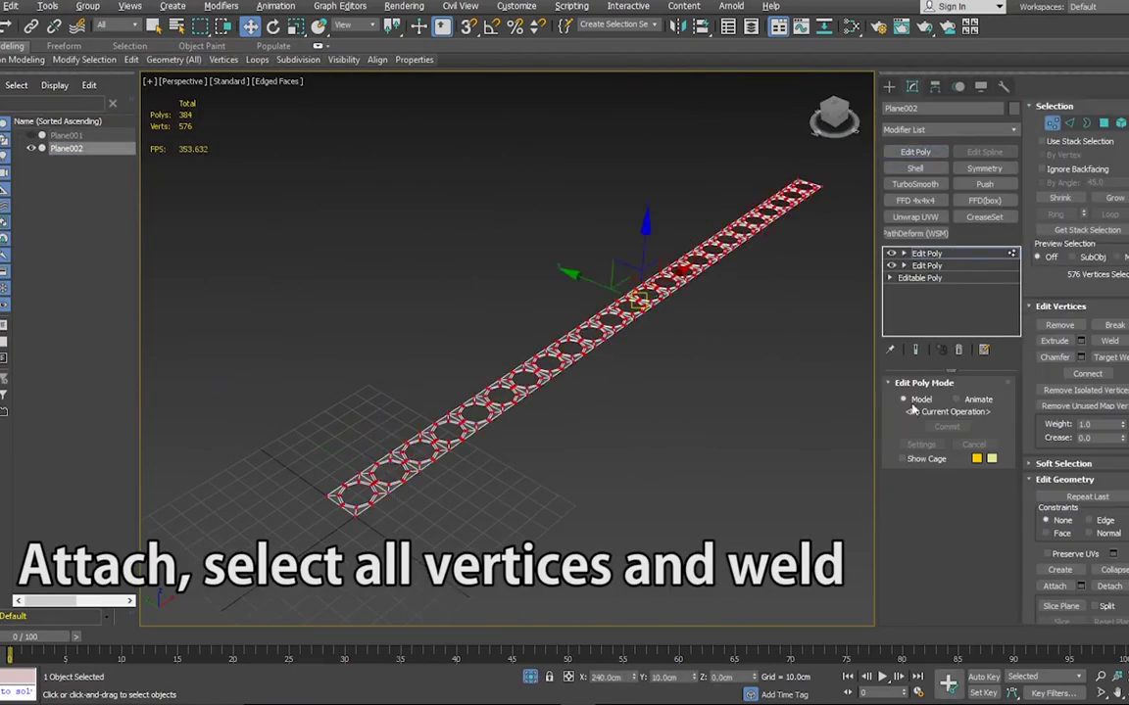
{"action": "scroll", "coordinate": [437, 152], "scroll_direction": "up", "scroll_amount": 5}
{"action": "left_click", "coordinate": [1080, 340]}
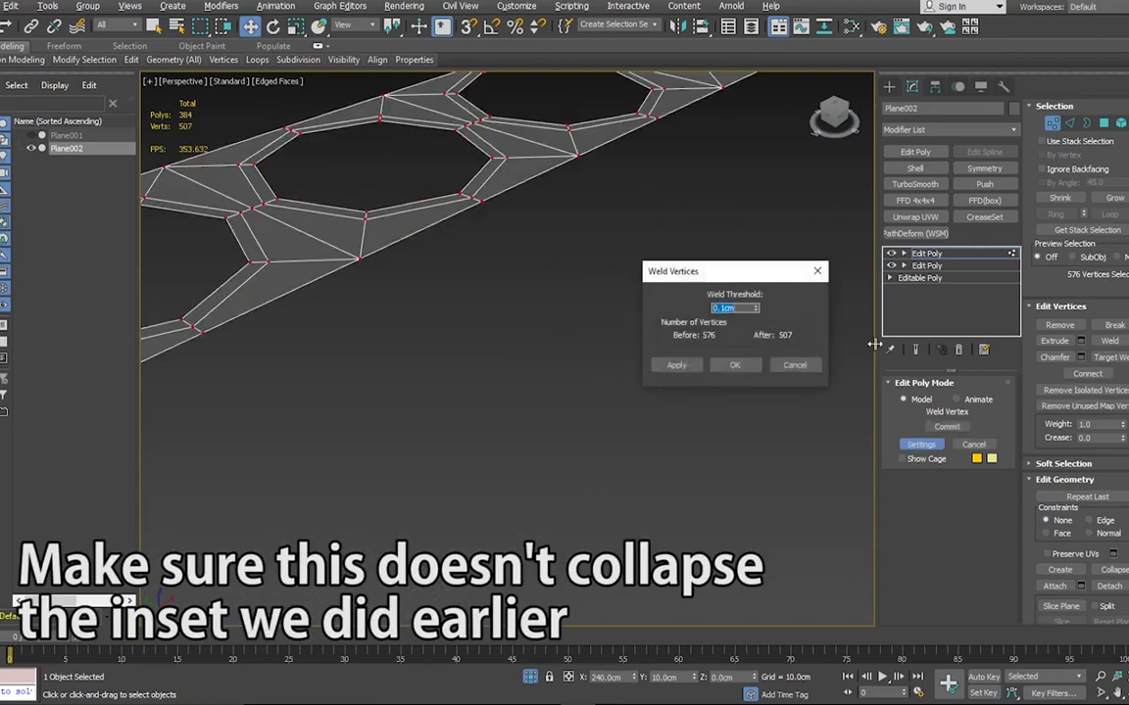
{"action": "left_click", "coordinate": [732, 366]}
{"action": "scroll", "coordinate": [595, 298], "scroll_direction": "down", "scroll_amount": 5}
Snap-clone the row sideways into multiple copies to form a broad sheet
{"action": "key", "text": "1"}
{"action": "key", "text": "4"}
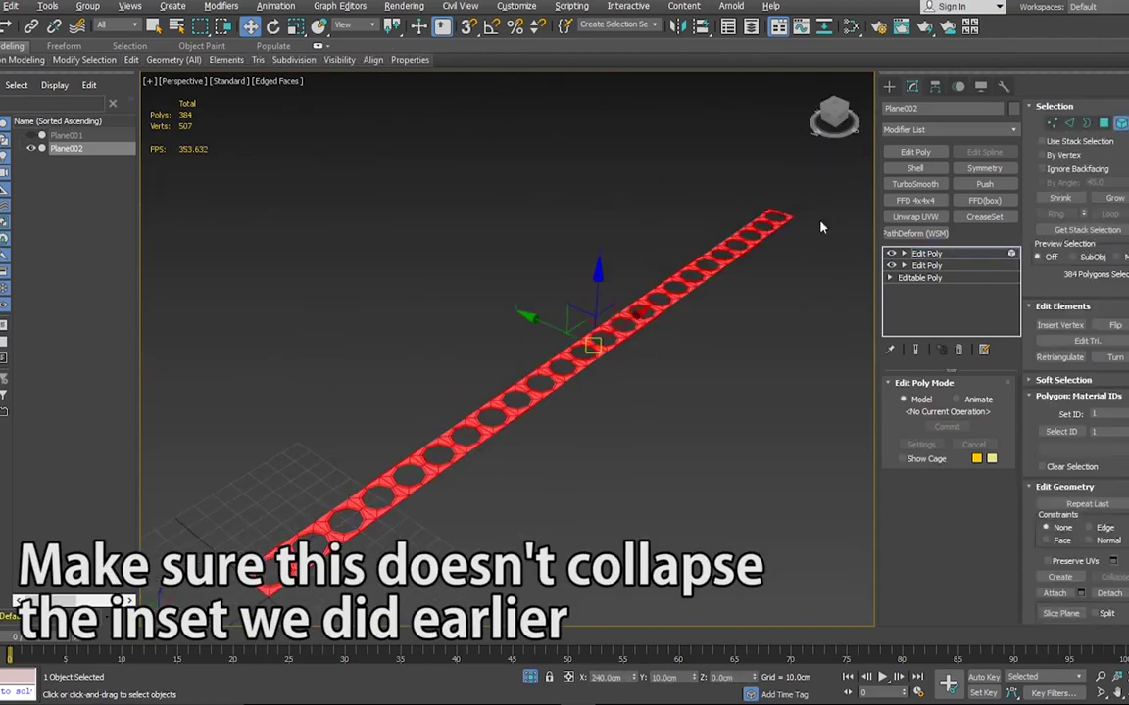
{"action": "key", "text": "4"}
{"action": "middle_click_drag", "start_coordinate": [564, 448], "coordinate": [438, 506], "text": "alt"}
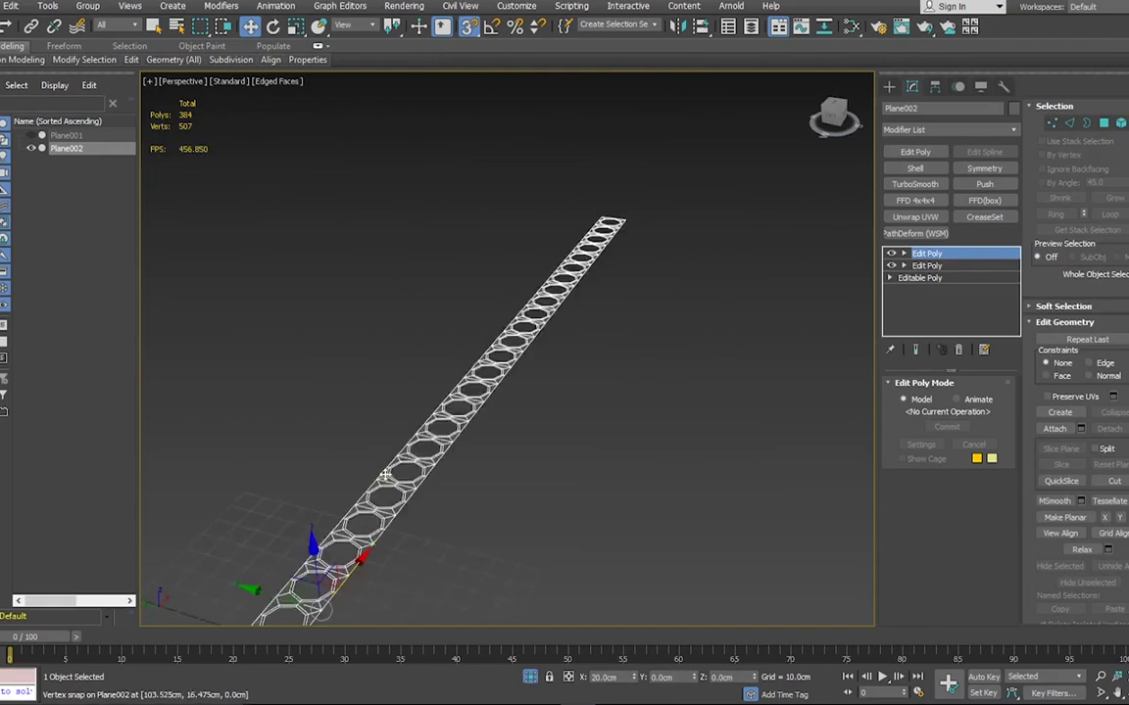
{"action": "key", "text": "s"}
{"action": "left_click_drag", "start_coordinate": [438, 507], "coordinate": [457, 498], "text": "shift"}
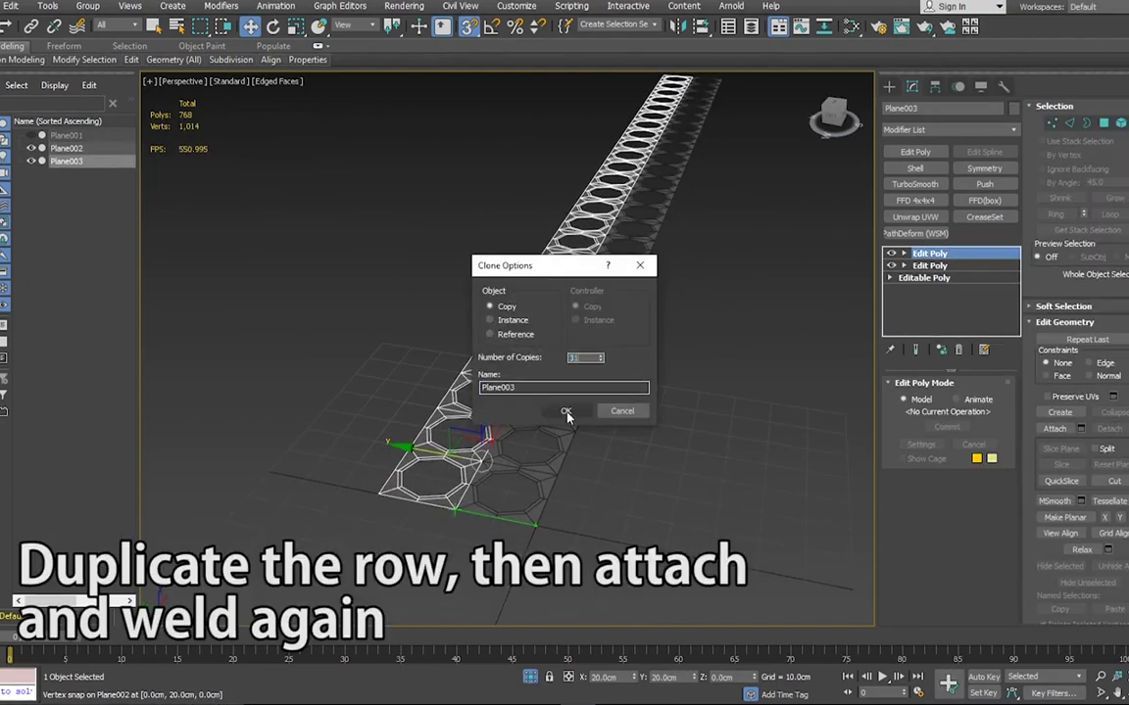
{"action": "left_click", "coordinate": [529, 406]}
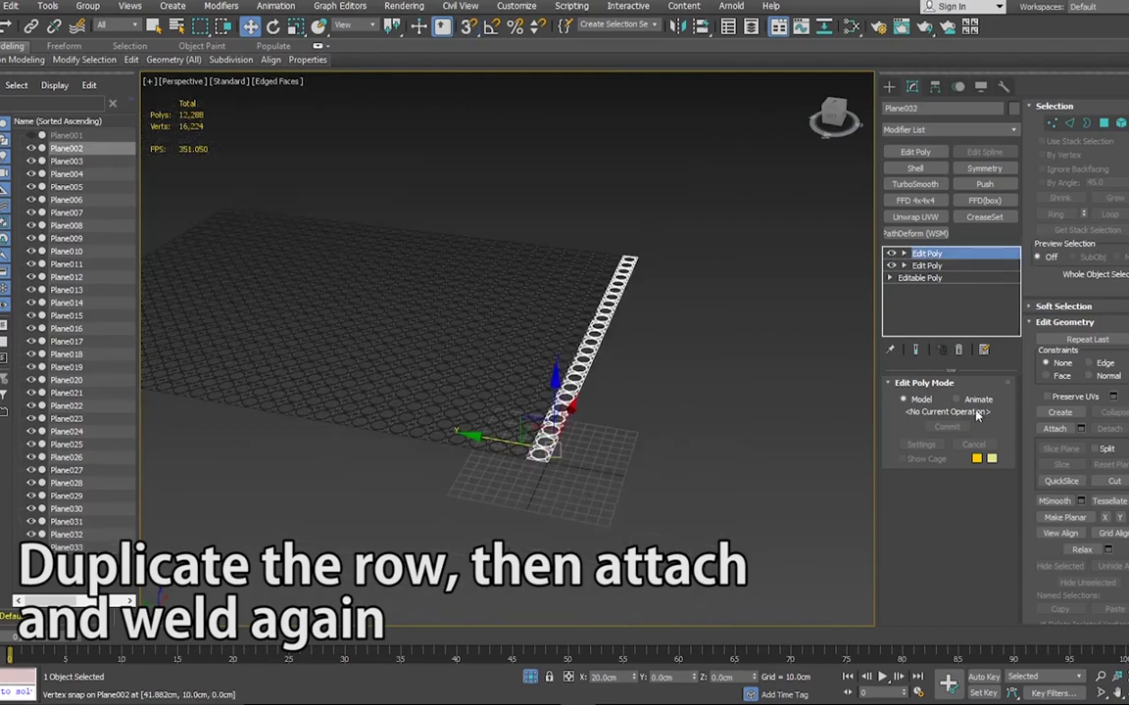
Attach all the row copies into one mesh
{"action": "left_click", "coordinate": [1080, 429]}
{"action": "key", "text": "ctrl+a"}
{"action": "left_click", "coordinate": [196, 378]}
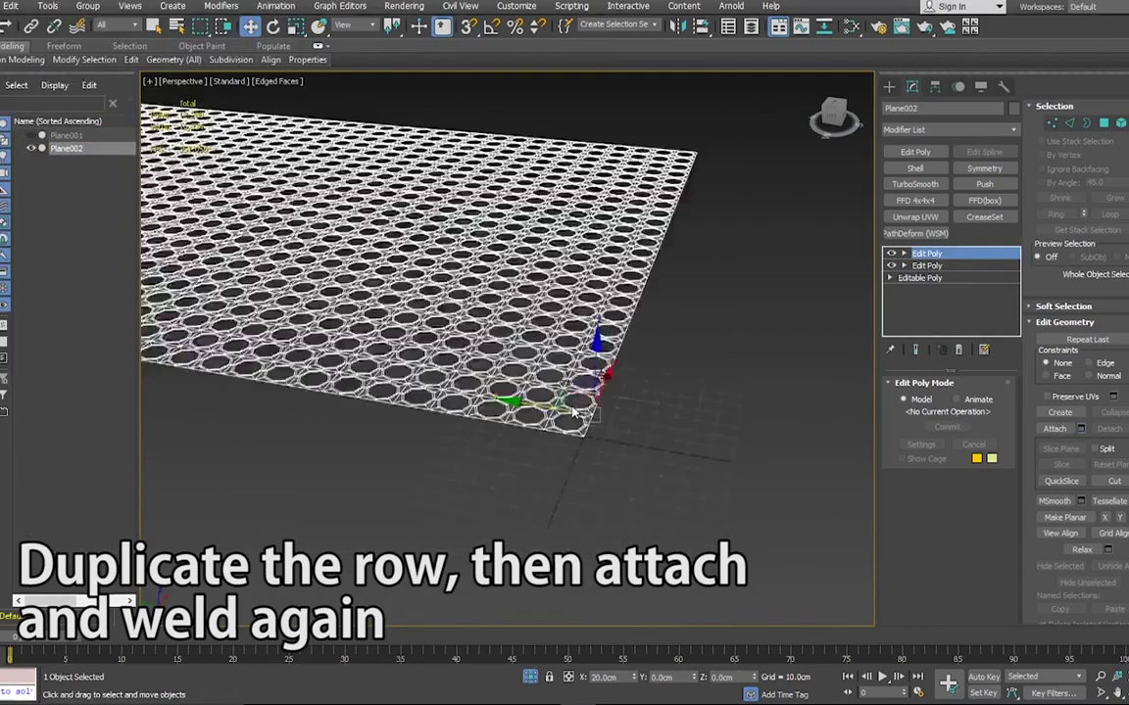
Weld the sheet's vertices at 0.1cm, going from 16,224 to 14,705 vertices
{"action": "key", "text": "1"}
{"action": "key", "text": "ctrl+a"}
{"action": "left_click", "coordinate": [1081, 339]}
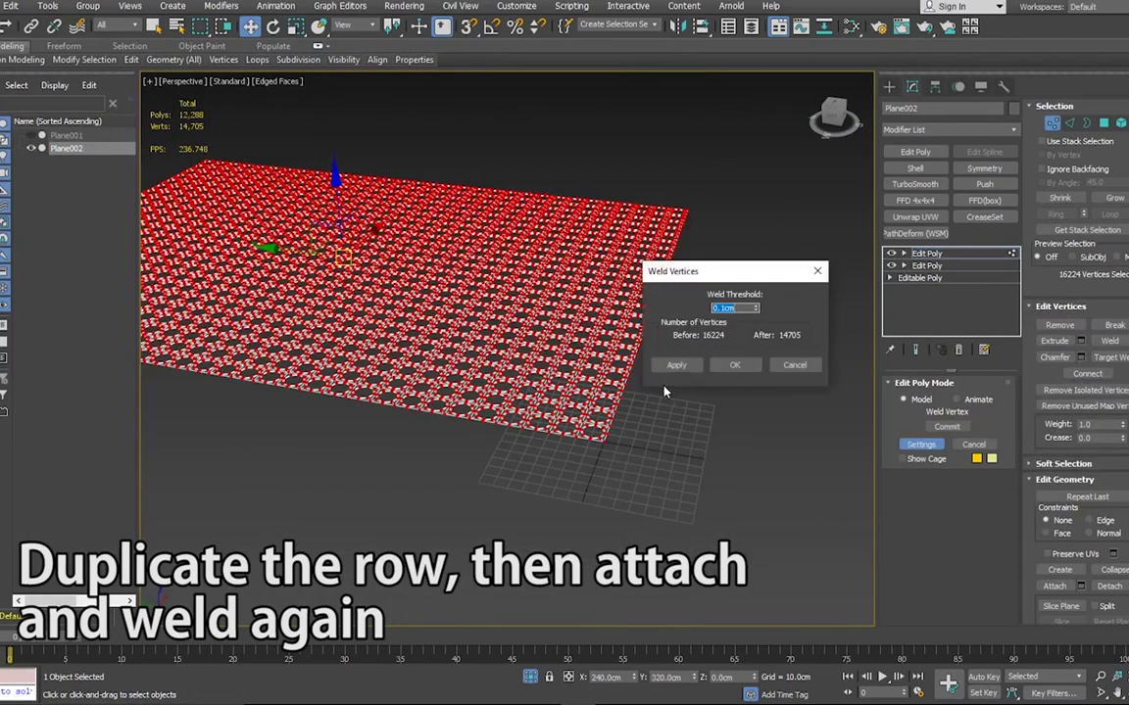
{"action": "left_click", "coordinate": [730, 362]}
{"action": "key", "text": "1"}
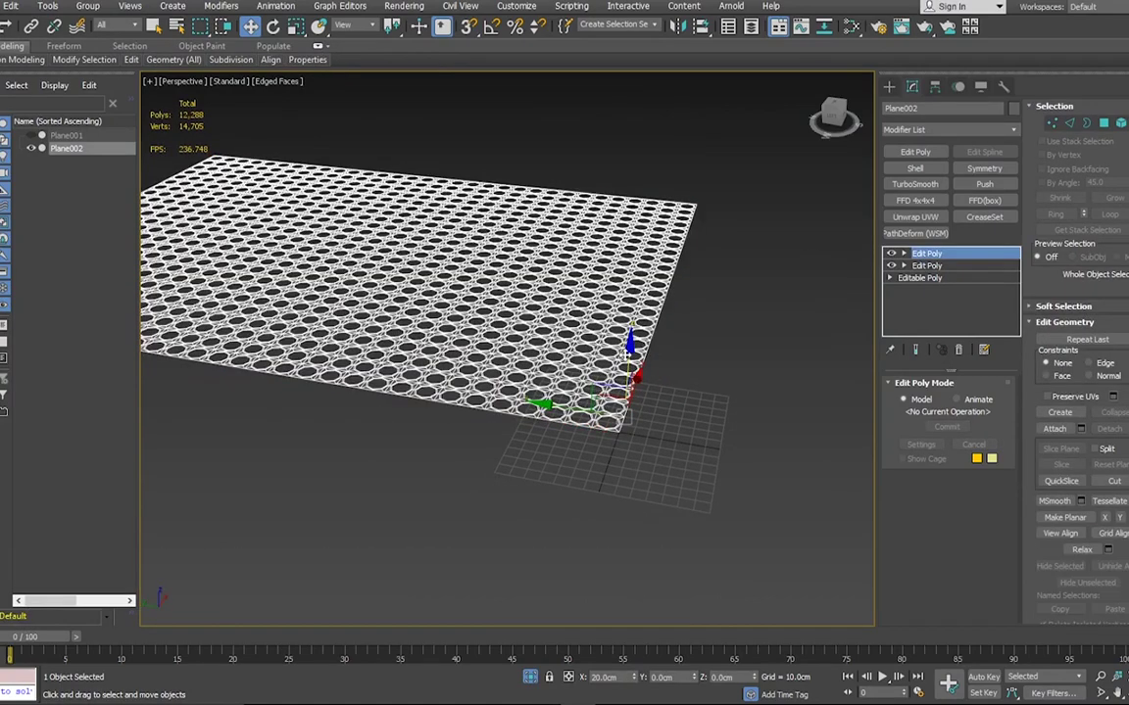
{"action": "scroll", "coordinate": [628, 355], "scroll_direction": "up", "scroll_amount": 3}
{"action": "scroll", "coordinate": [566, 431], "scroll_direction": "up", "scroll_amount": 5}
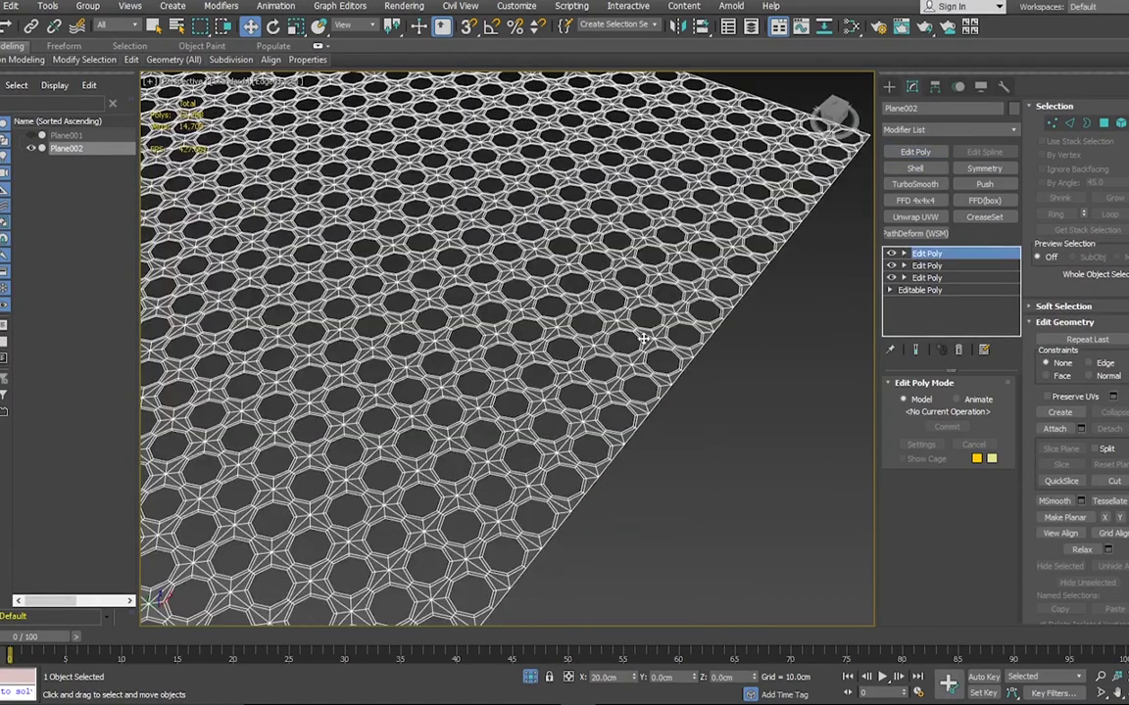
Select all the star-centre vertices between the holes with Select Similar
{"action": "key", "text": "1"}
{"action": "left_click", "coordinate": [603, 396]}
{"action": "scroll", "coordinate": [586, 400], "scroll_direction": "up", "scroll_amount": 4}
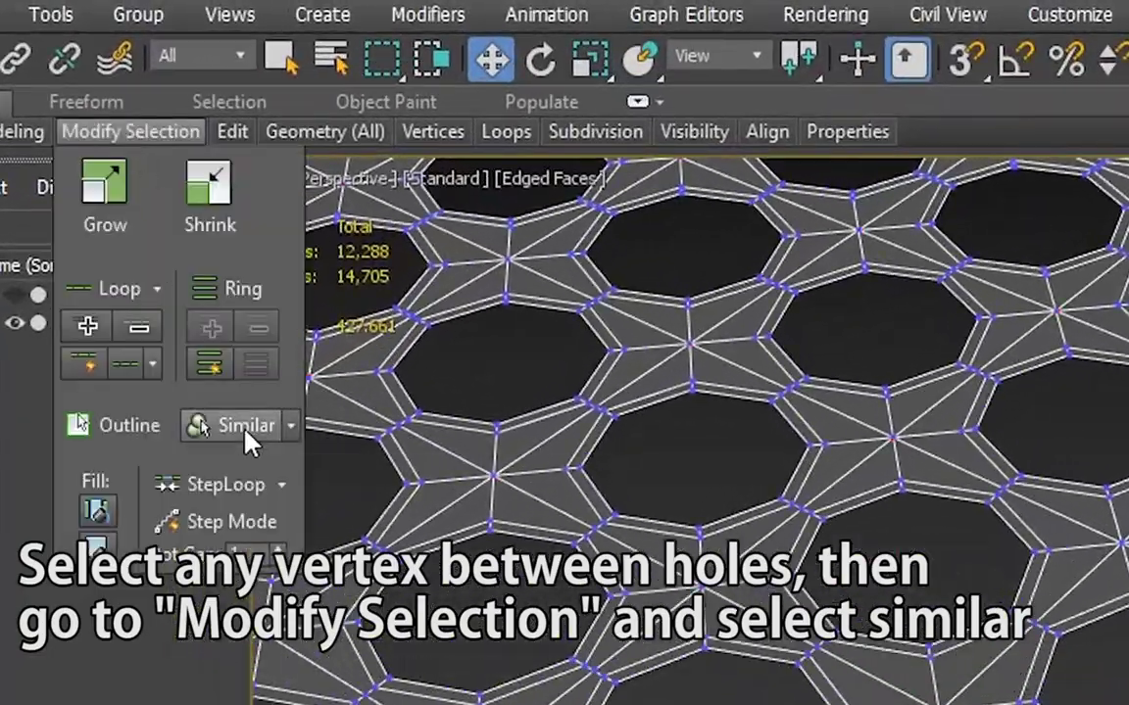
{"action": "left_click", "coordinate": [134, 243]}
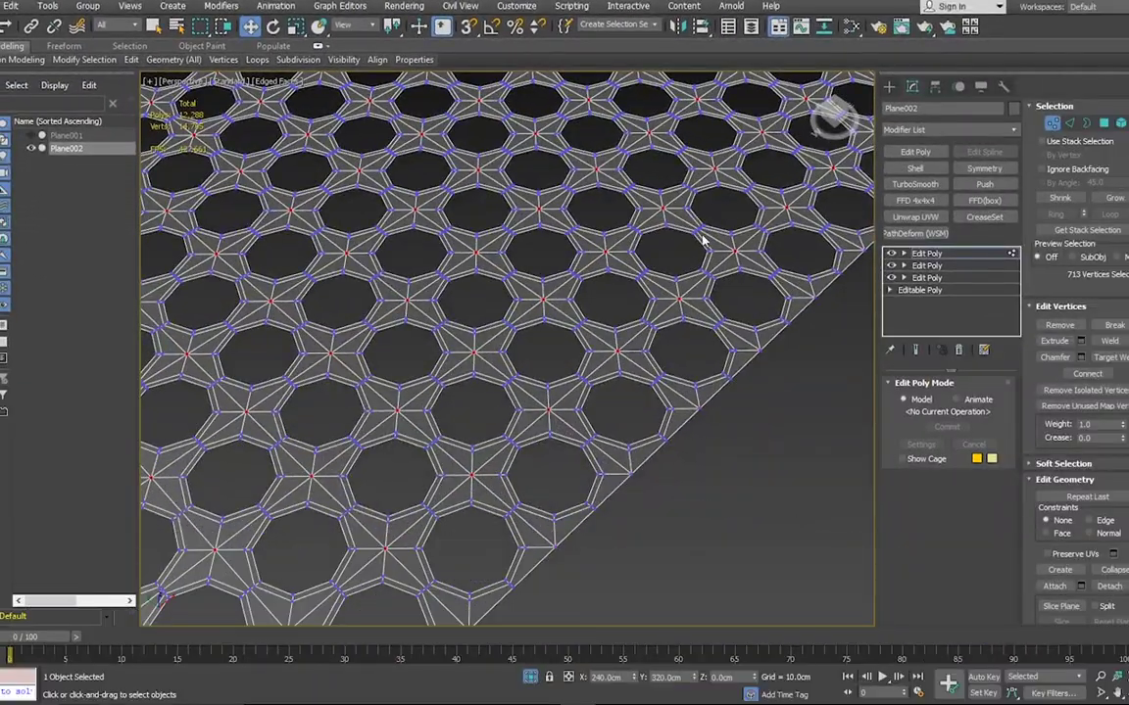
{"action": "middle_click_drag", "start_coordinate": [686, 254], "coordinate": [643, 391]}
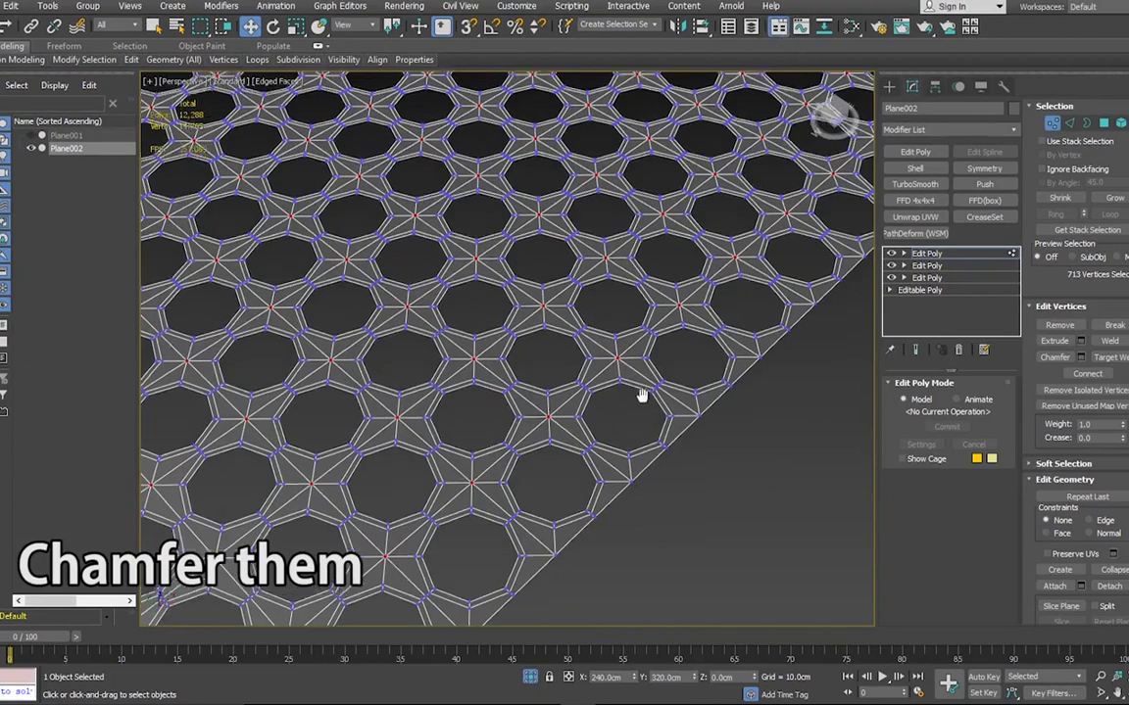
Chamfer the selected vertices by about 3.6cm into small polygonal circles
{"action": "left_click", "coordinate": [1081, 357]}
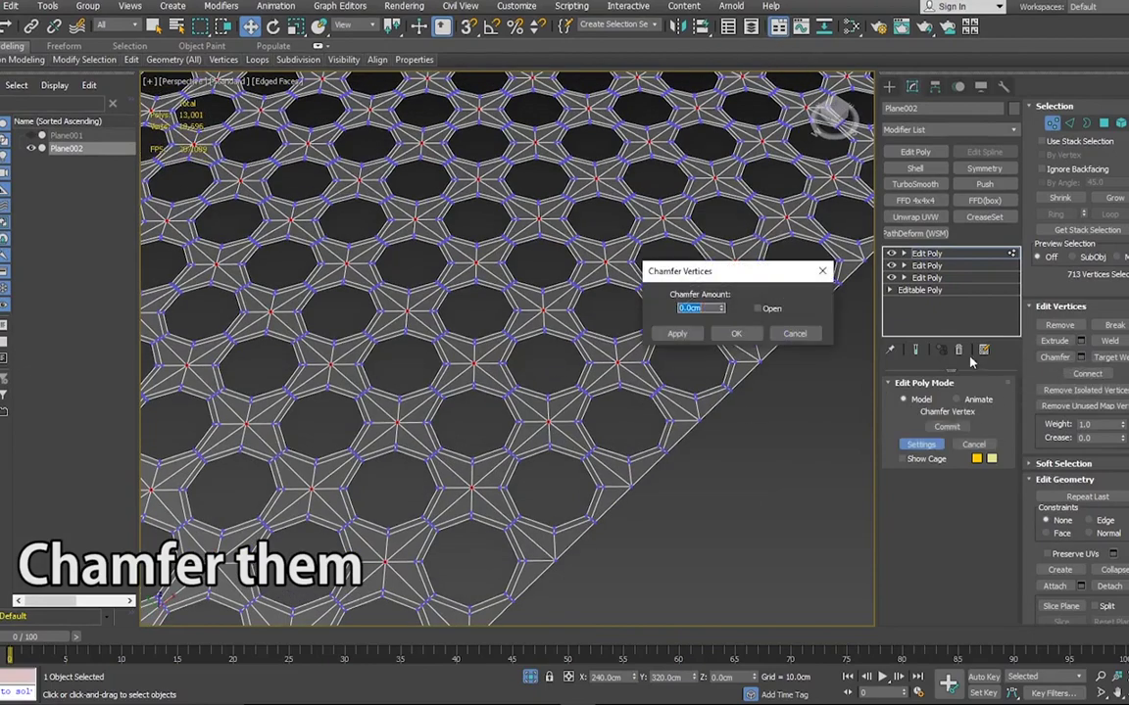
{"action": "scroll", "coordinate": [604, 367], "scroll_direction": "up", "scroll_amount": 3}
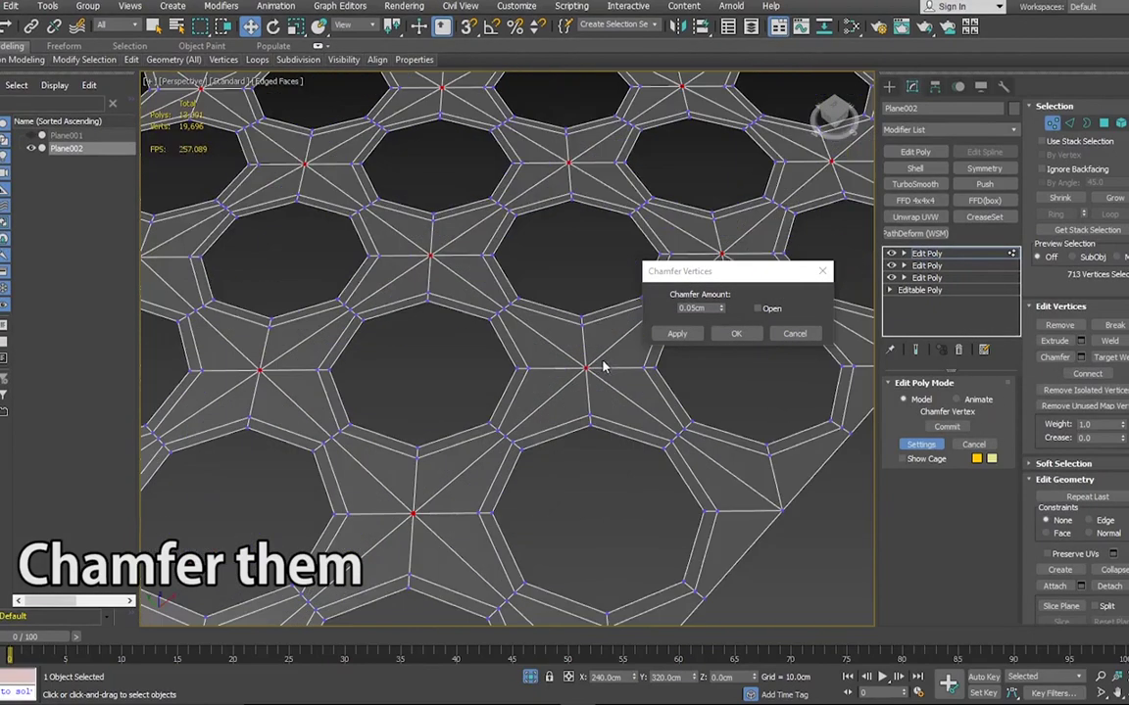
{"action": "left_click_drag", "start_coordinate": [722, 311], "coordinate": [759, 52]}
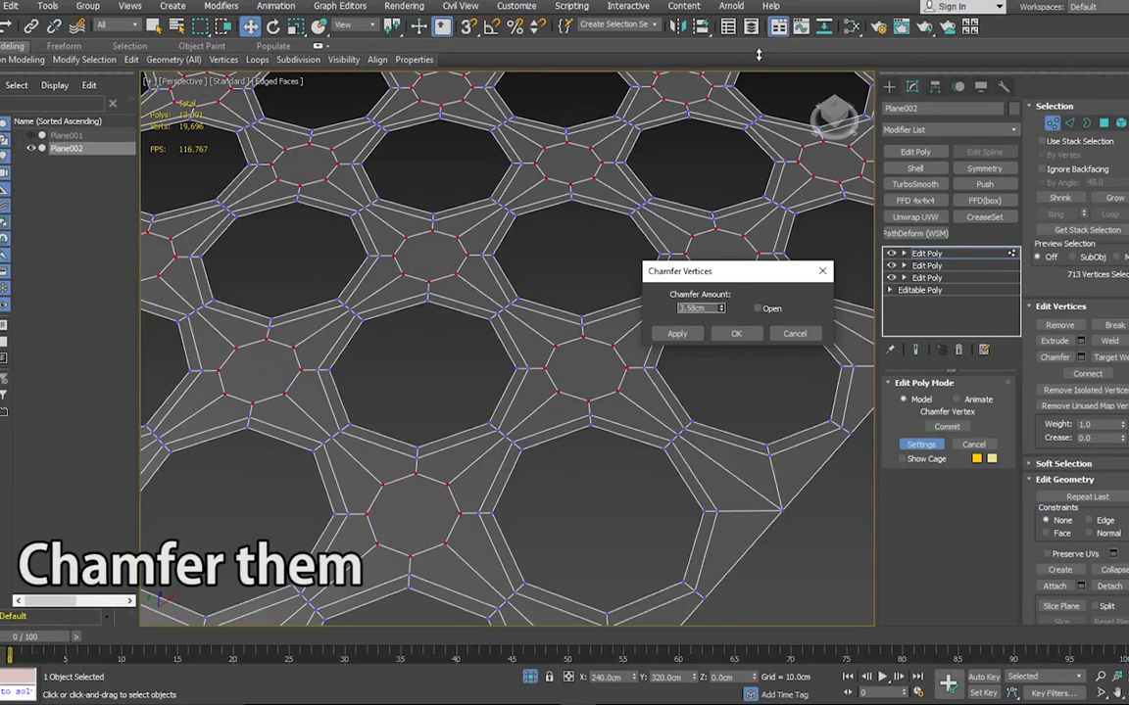
{"action": "left_click", "coordinate": [735, 333]}
Select all the small chamfered circles with Select Similar and delete them
{"action": "scroll", "coordinate": [630, 353], "scroll_direction": "down", "scroll_amount": 5}
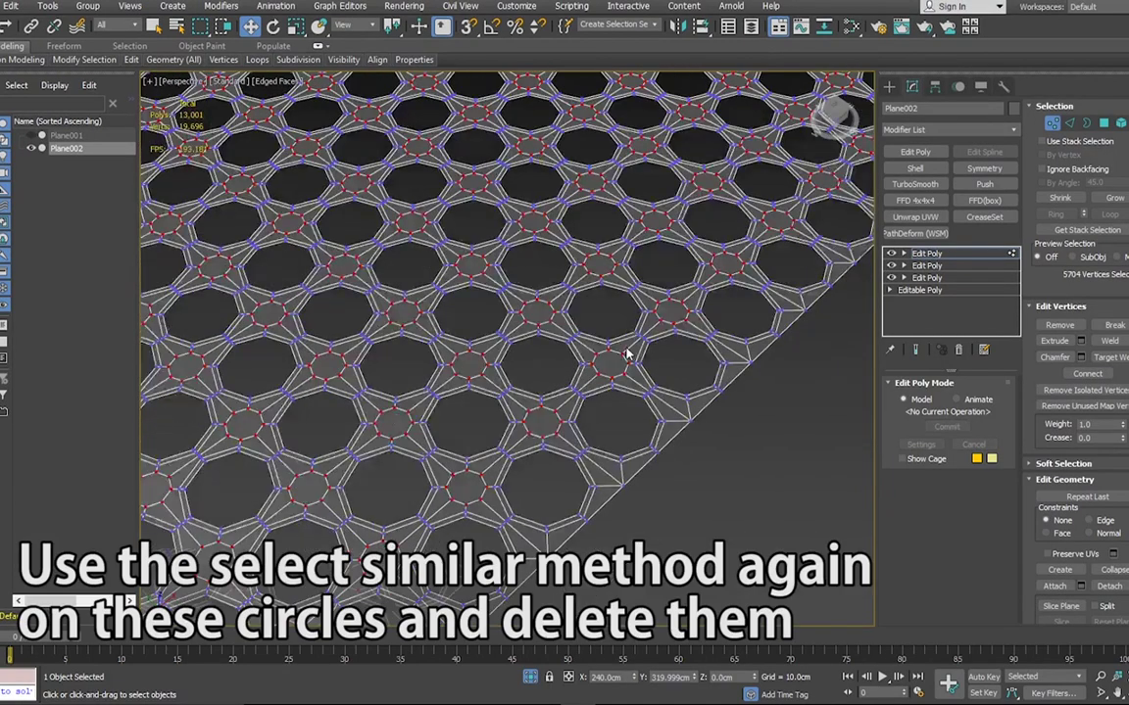
{"action": "left_click", "coordinate": [1103, 122]}
{"action": "left_click", "coordinate": [616, 357]}
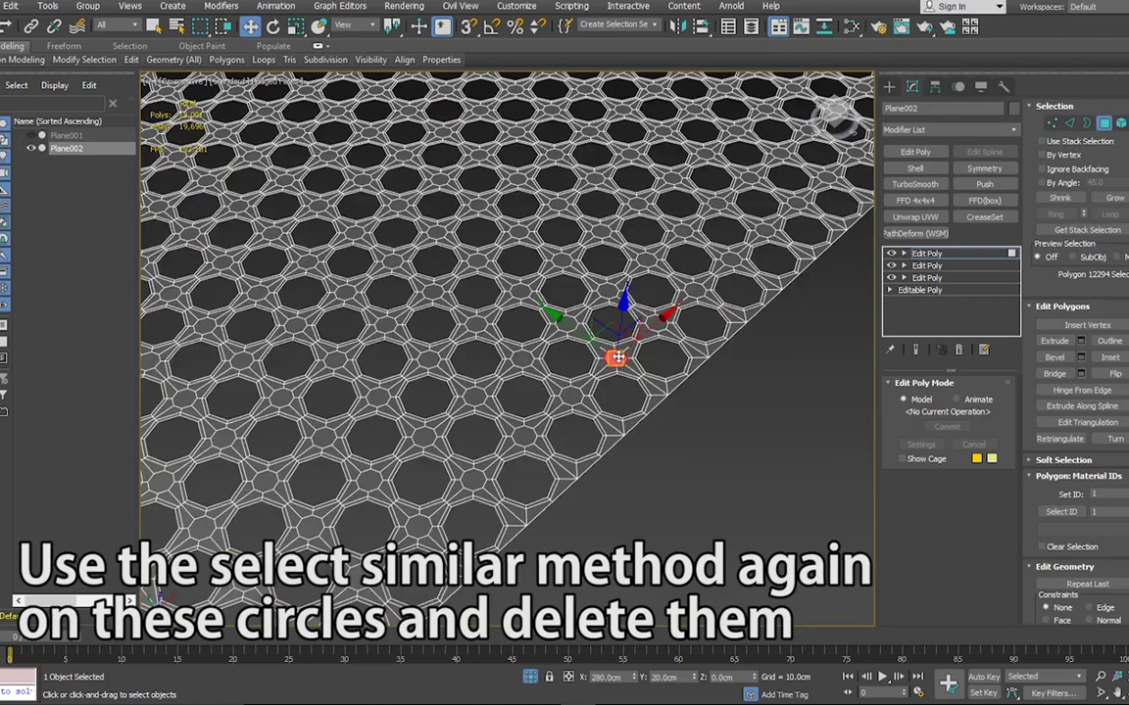
{"action": "left_click", "coordinate": [77, 60]}
{"action": "left_click", "coordinate": [121, 177]}
{"action": "scroll", "coordinate": [490, 313], "scroll_direction": "down", "scroll_amount": 3}
{"action": "key", "text": "Delete"}
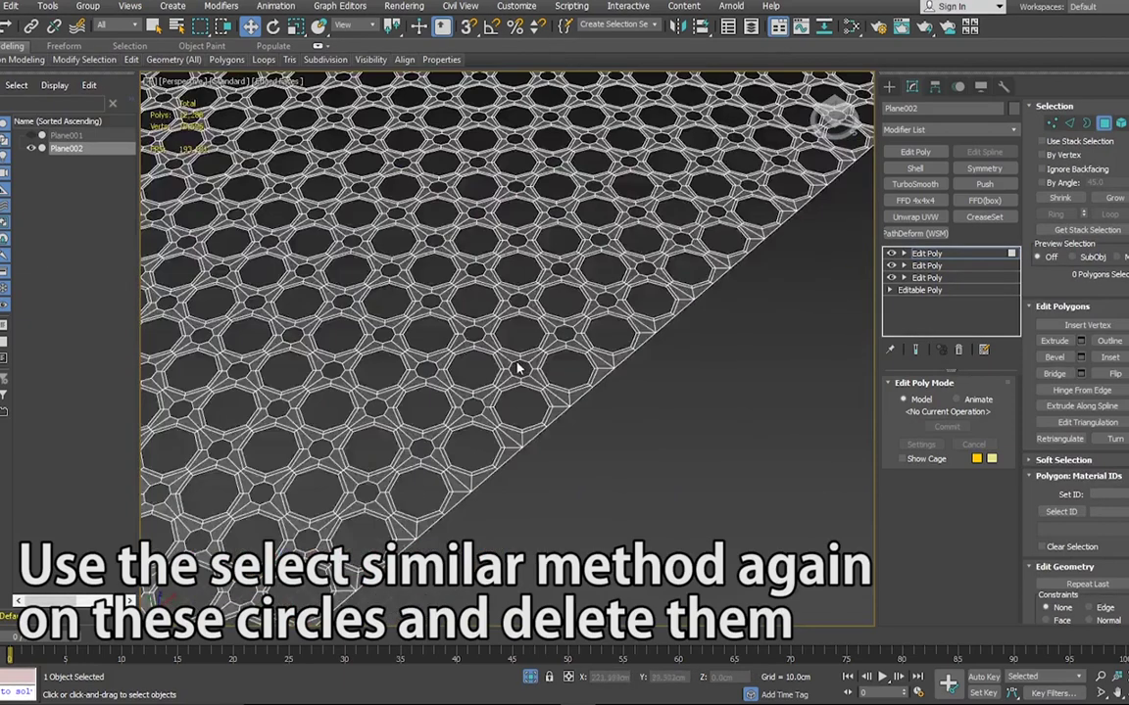
Exit polygon sub-object mode and reselect the perforated plane
{"action": "left_click", "coordinate": [911, 253]}
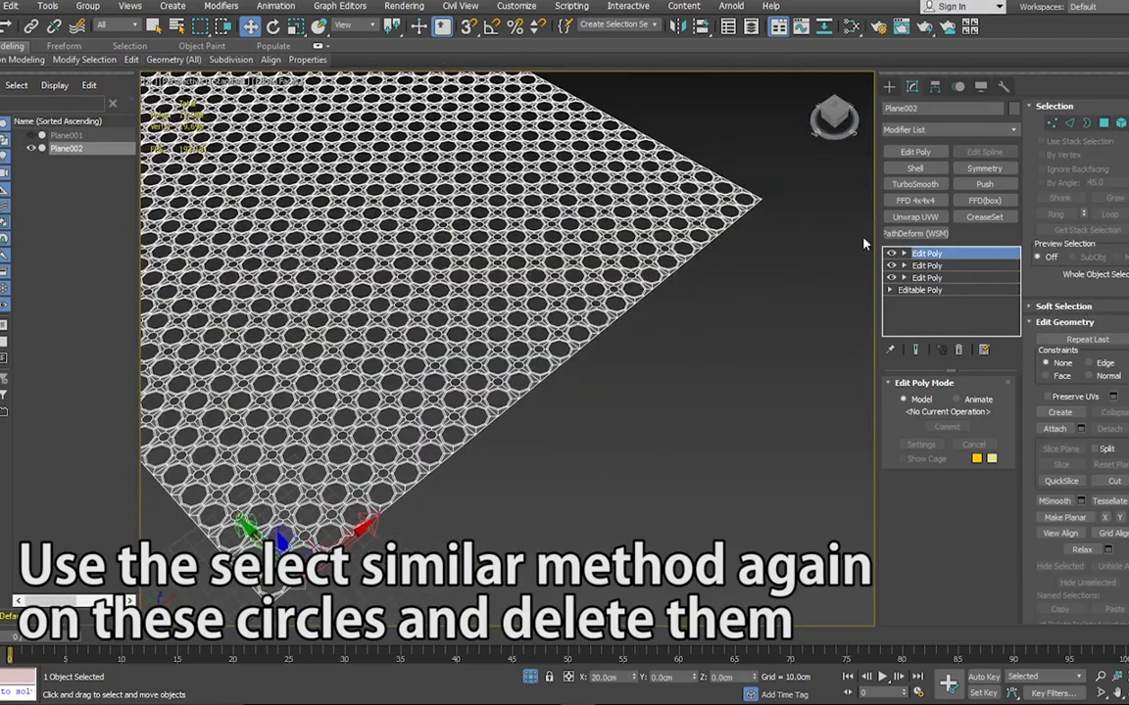
{"action": "left_click", "coordinate": [912, 86]}
{"action": "left_click", "coordinate": [889, 86]}
{"action": "left_click", "coordinate": [771, 290]}
{"action": "left_click", "coordinate": [454, 391]}
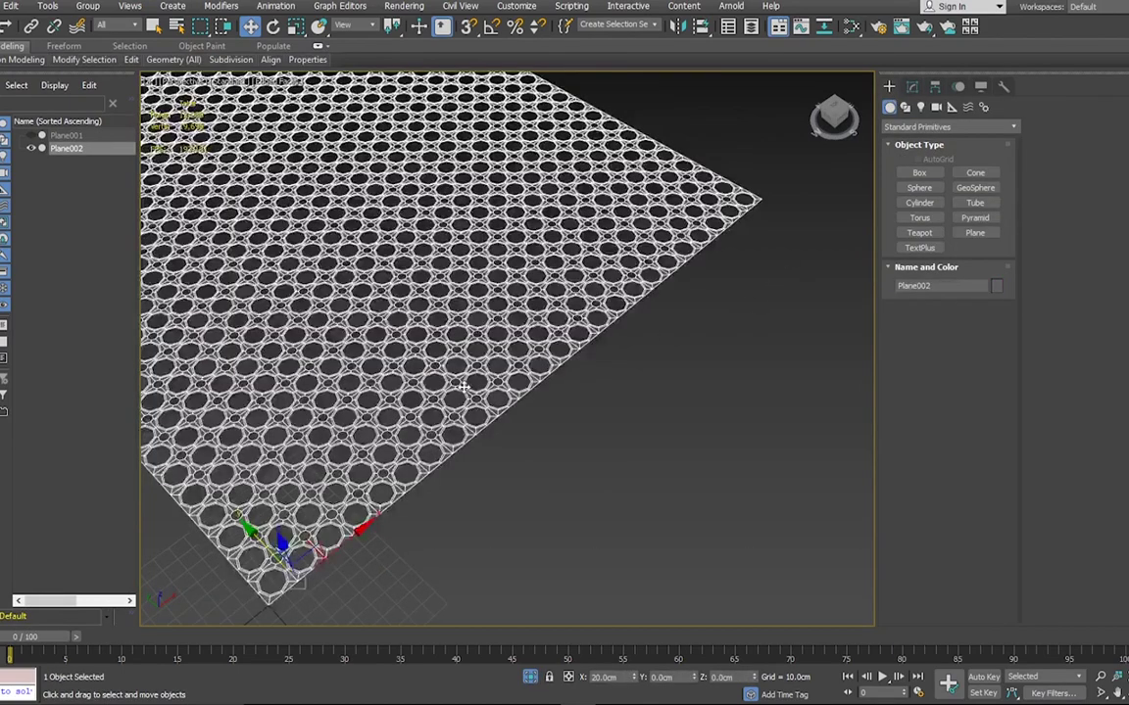
{"action": "scroll", "coordinate": [460, 388], "scroll_direction": "up", "scroll_amount": 5}
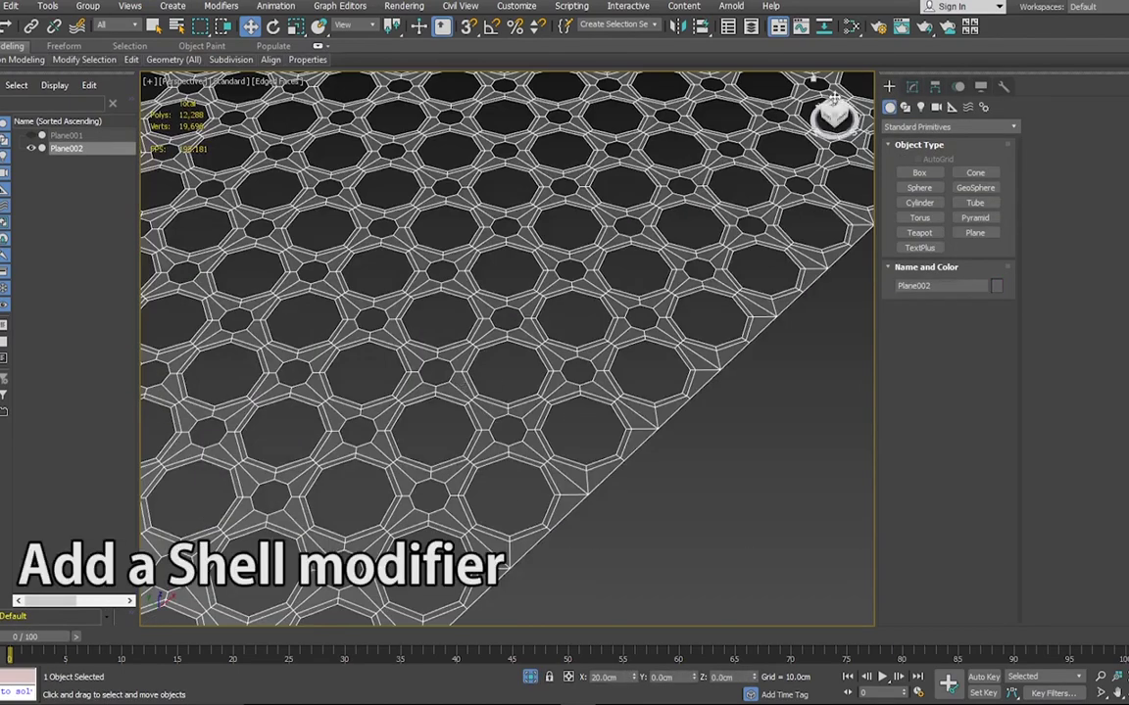
Add a Shell modifier with a 2.6cm Outer Amount and turn Edged Faces back on
{"action": "left_click", "coordinate": [912, 86]}
{"action": "left_click", "coordinate": [914, 168]}
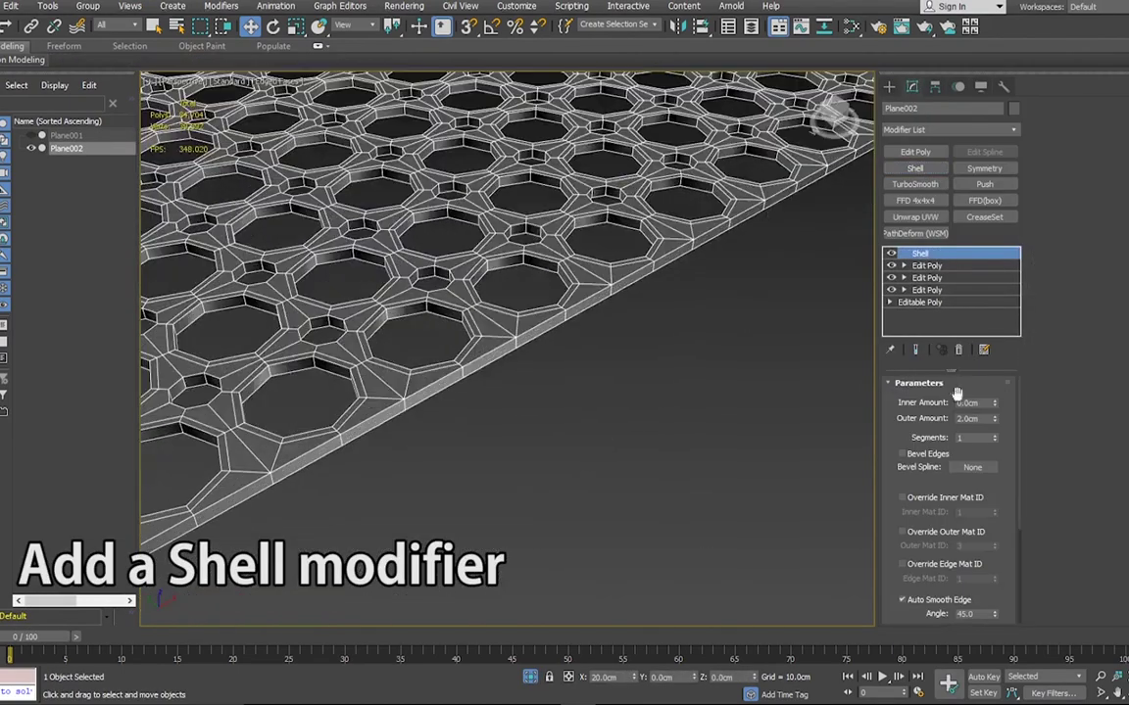
{"action": "scroll", "coordinate": [720, 193], "scroll_direction": "up", "scroll_amount": 3}
{"action": "key", "text": "F4"}
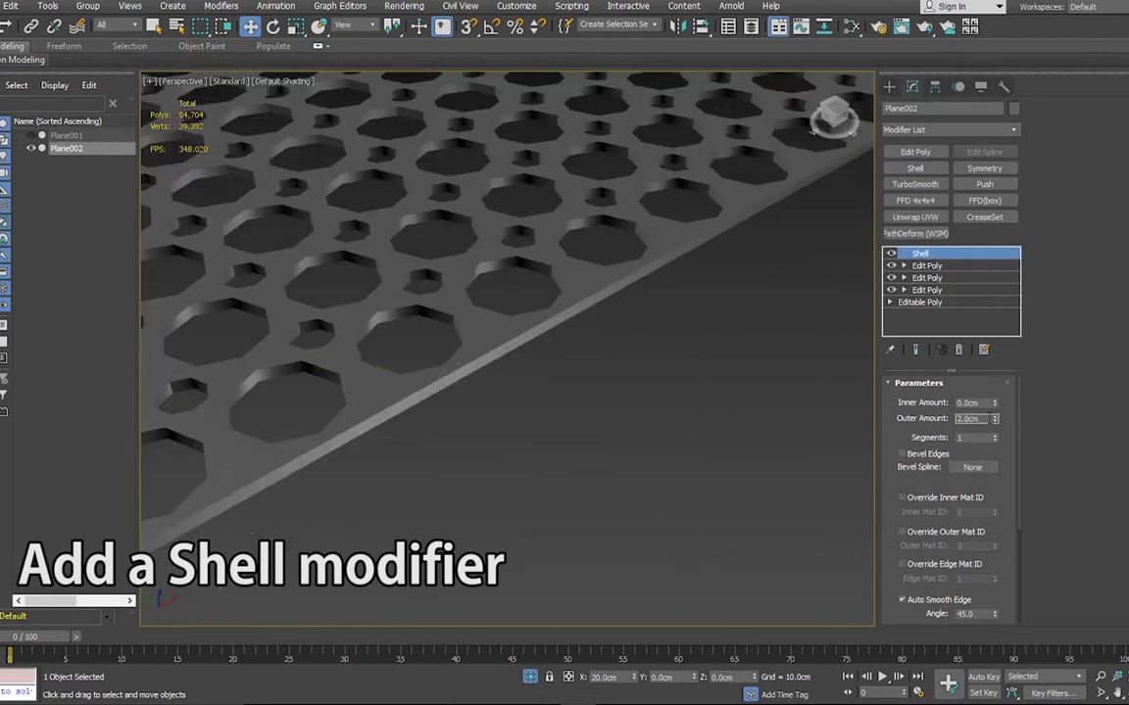
{"action": "type", "text": "2.4"}
{"action": "type", "text": "2.6"}
{"action": "key", "text": "Return"}
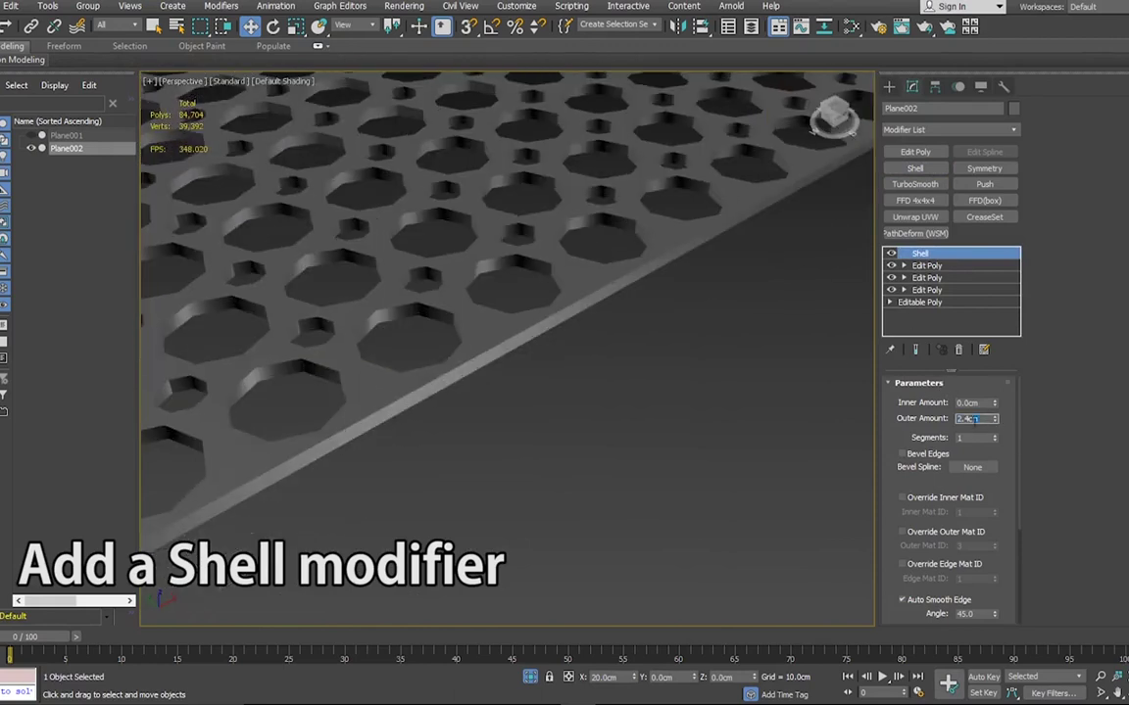
{"action": "scroll", "coordinate": [659, 262], "scroll_direction": "down", "scroll_amount": 3}
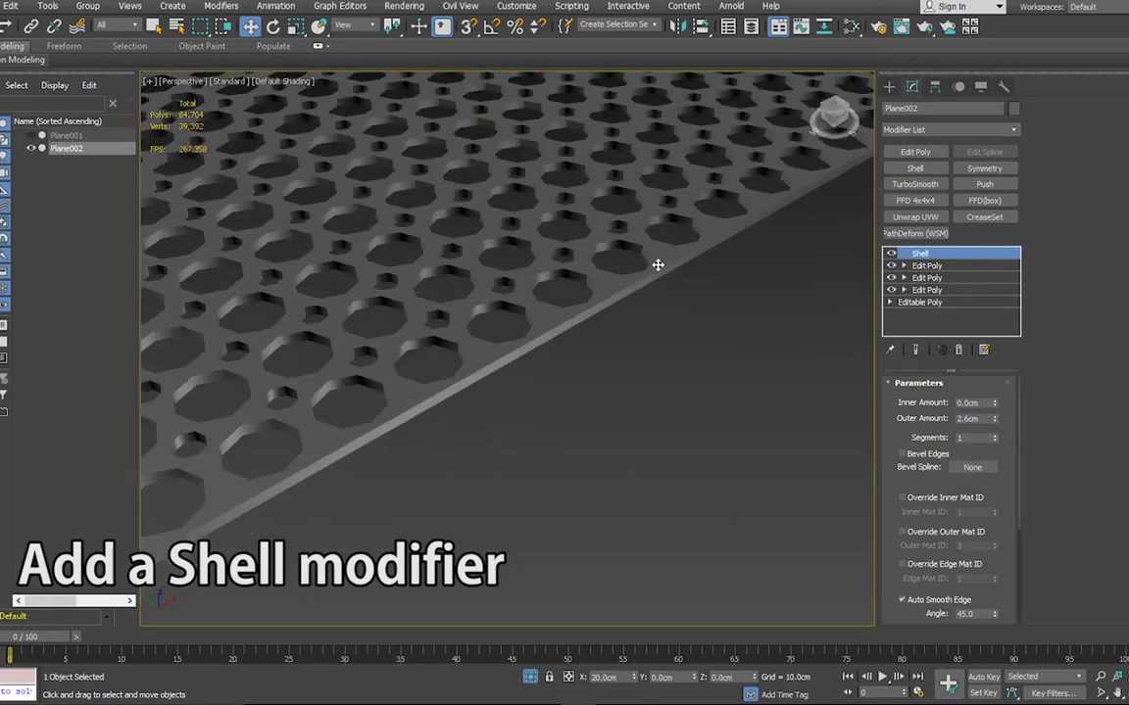
{"action": "key", "text": "F4"}
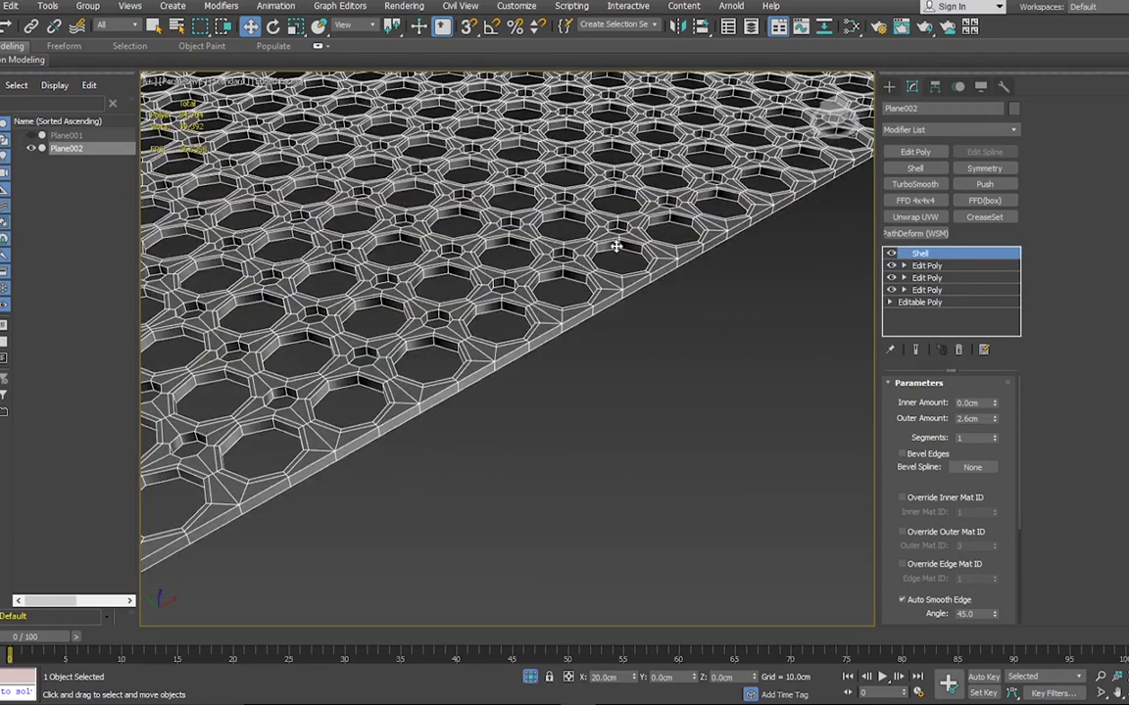
Add an Edit Poly above the Shell and extrude the 224 perimeter polygons into a rim
{"action": "left_click", "coordinate": [915, 152]}
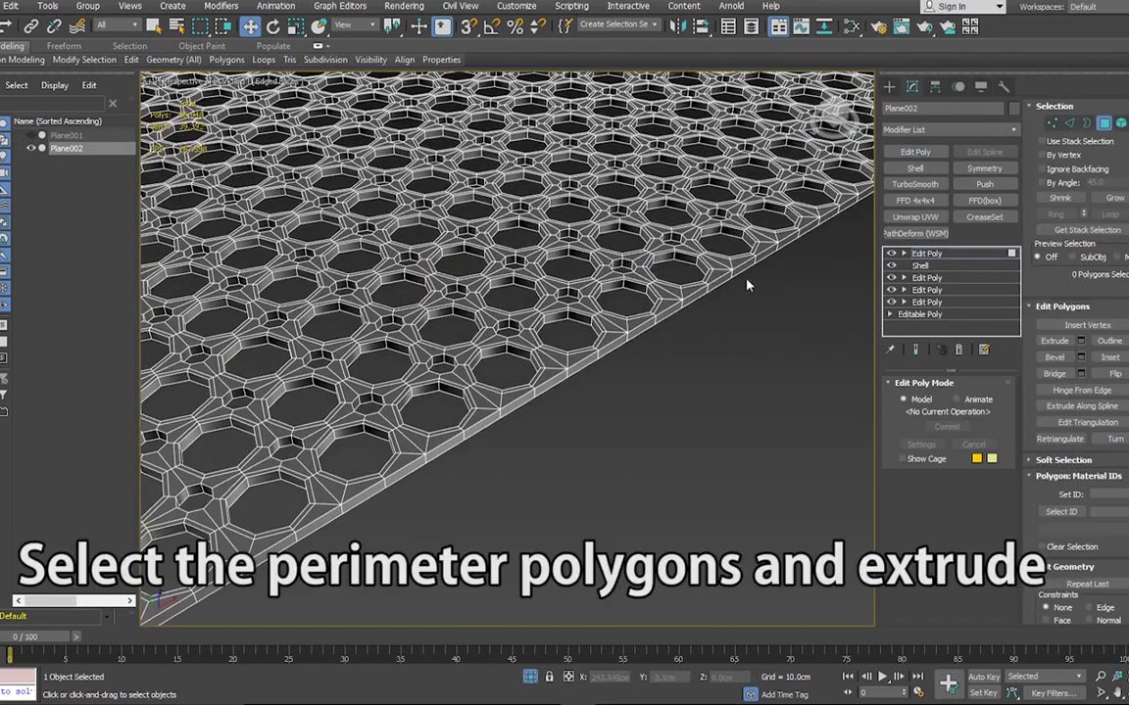
{"action": "left_click", "coordinate": [718, 278]}
{"action": "left_click", "coordinate": [708, 305], "text": "shift"}
{"action": "middle_click_drag", "start_coordinate": [708, 308], "coordinate": [524, 384], "text": "alt"}
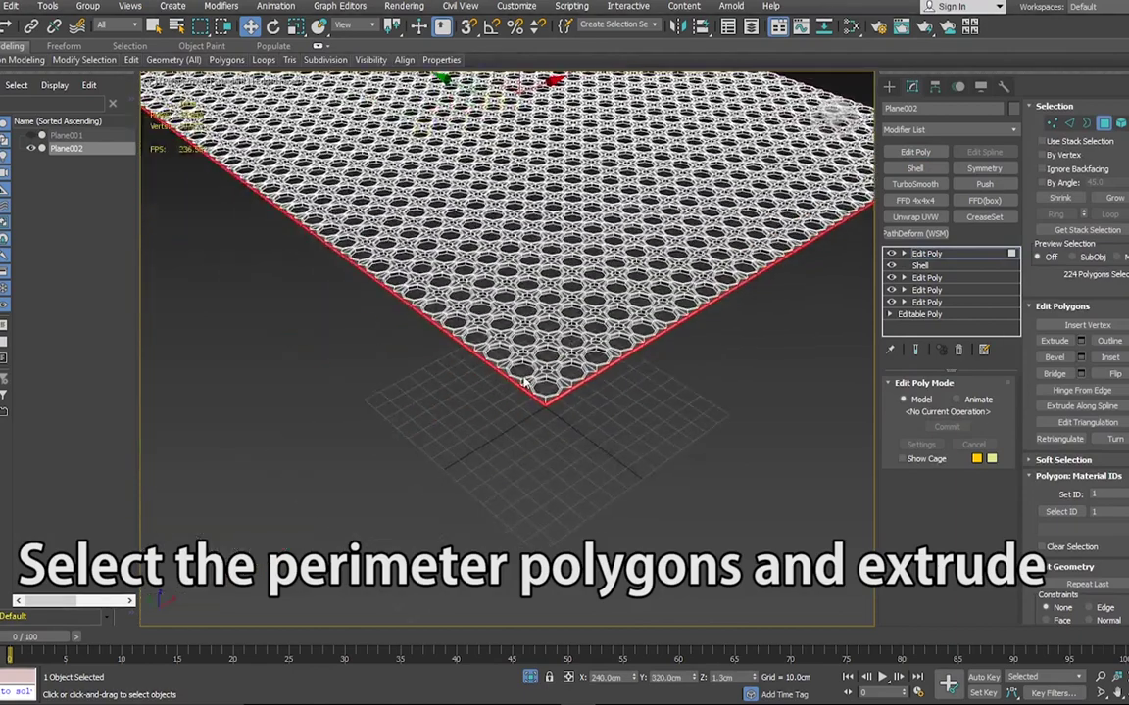
{"action": "left_click", "coordinate": [1081, 343]}
{"action": "left_click_drag", "start_coordinate": [808, 311], "coordinate": [939, 316]}
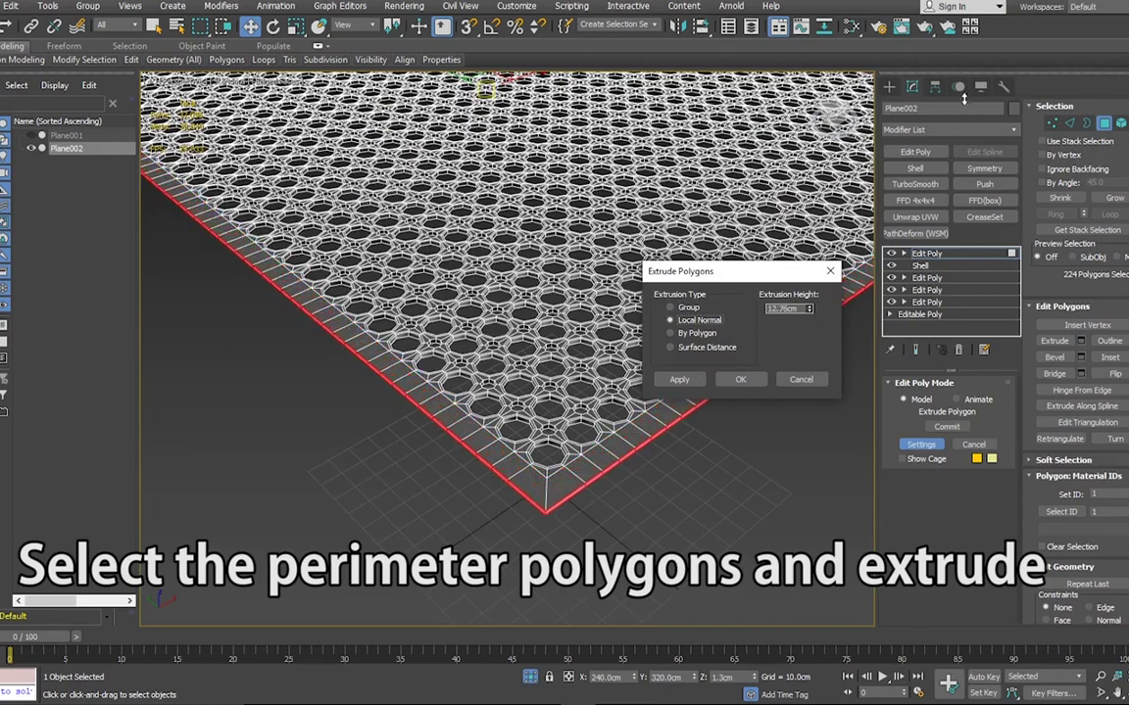
{"action": "key", "text": "Return"}
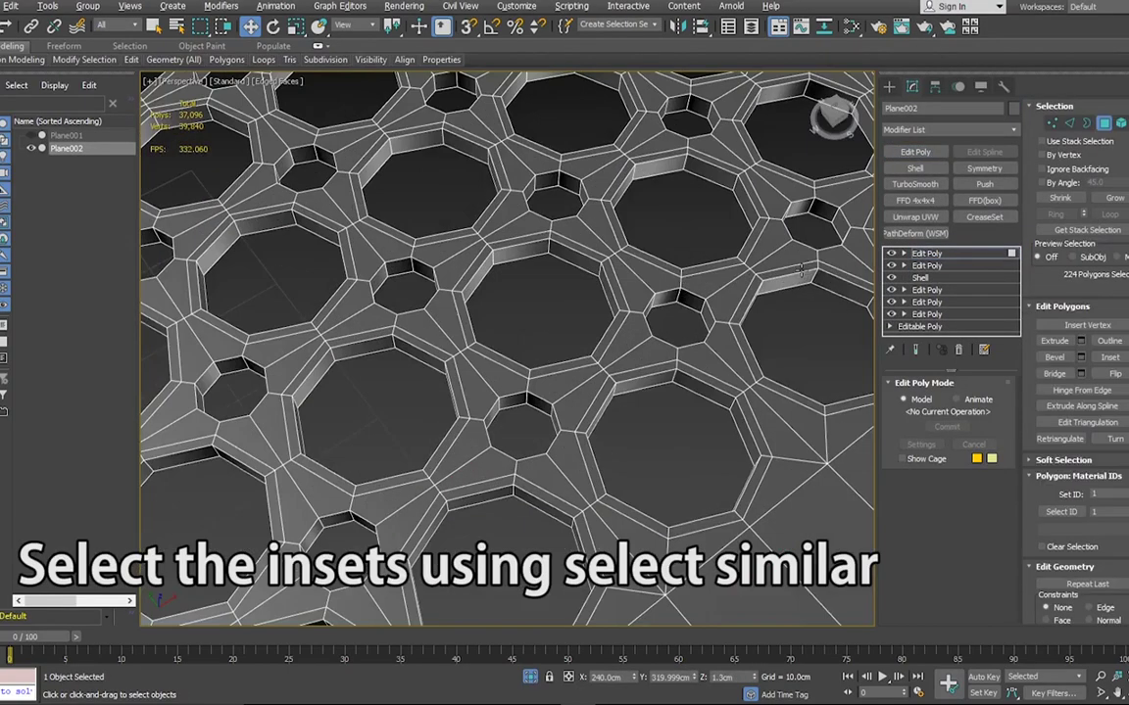
Pick an octagonal inset ring and select all similar rings, limited by angle
{"action": "left_click", "coordinate": [802, 262]}
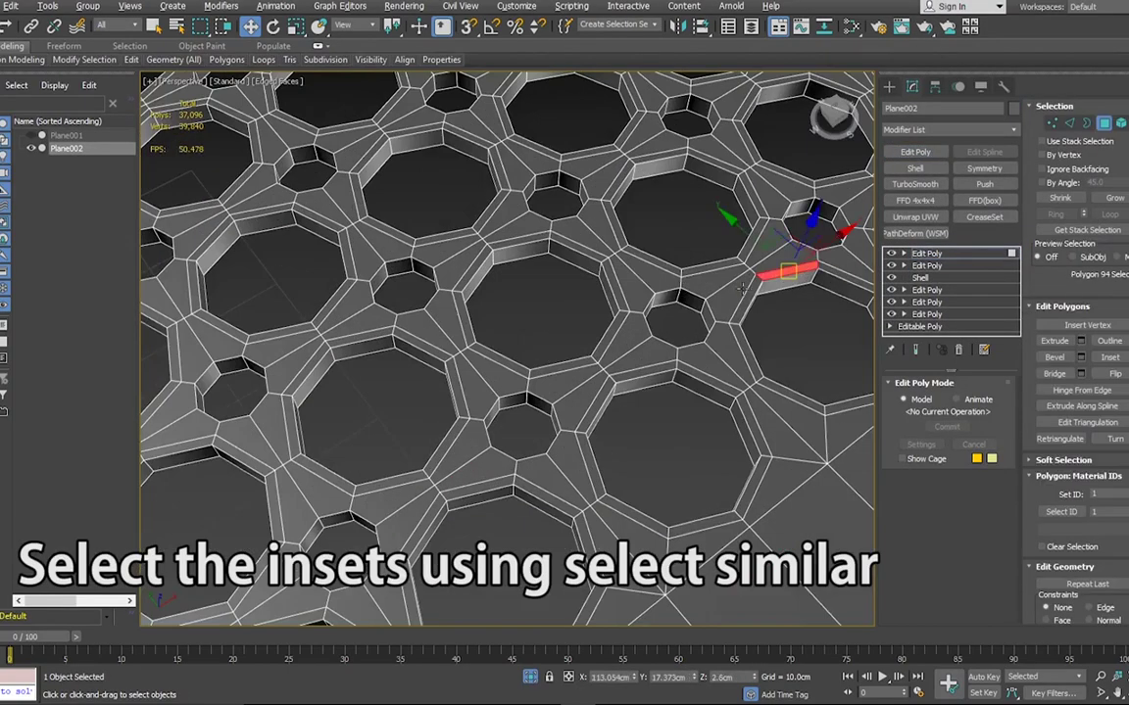
{"action": "left_click", "coordinate": [755, 323]}
{"action": "scroll", "coordinate": [548, 235], "scroll_direction": "down", "scroll_amount": 3}
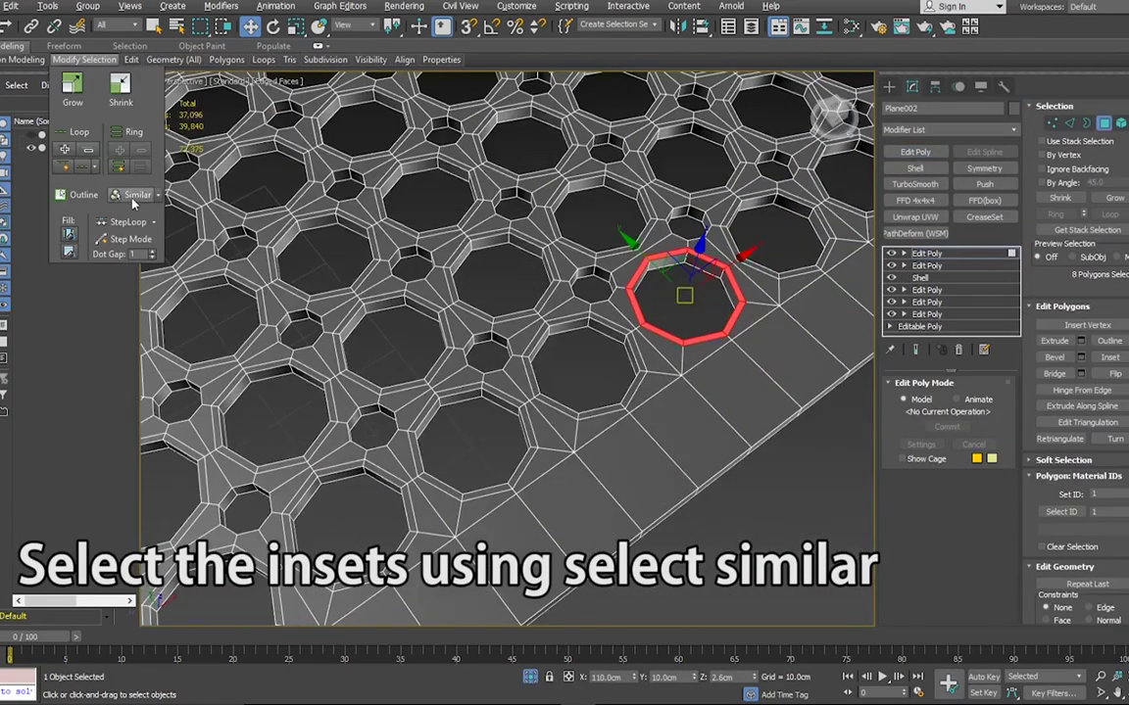
{"action": "left_click", "coordinate": [117, 179]}
{"action": "scroll", "coordinate": [628, 503], "scroll_direction": "down", "scroll_amount": 5}
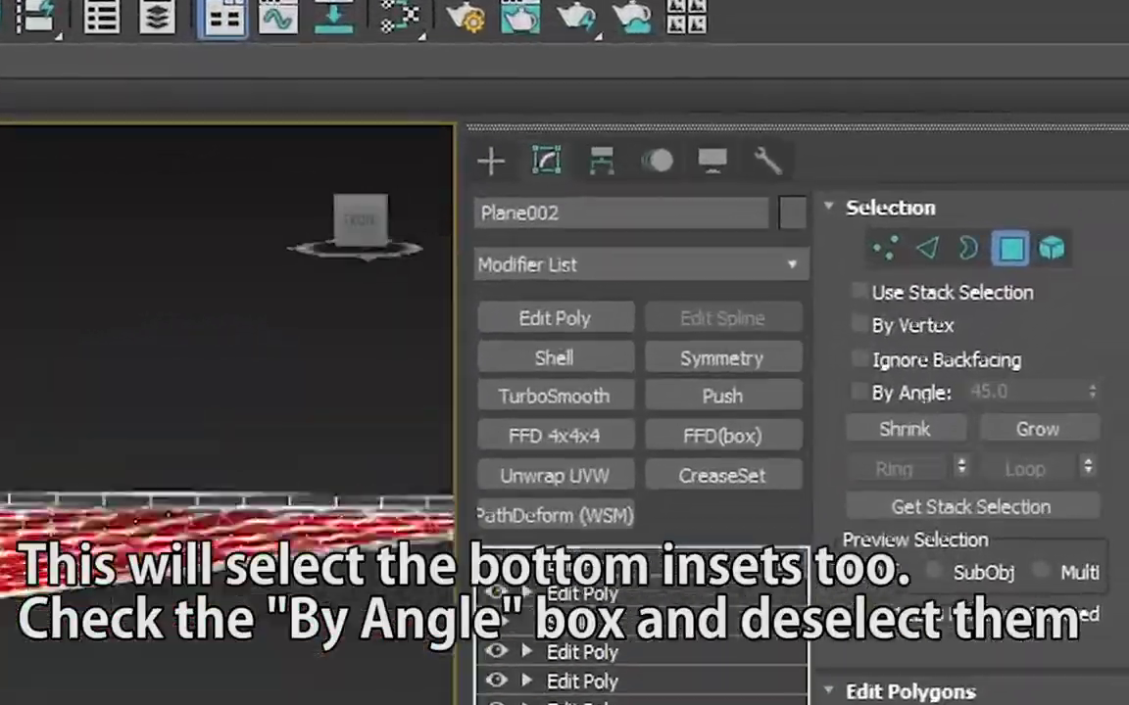
{"action": "left_click", "coordinate": [917, 325]}
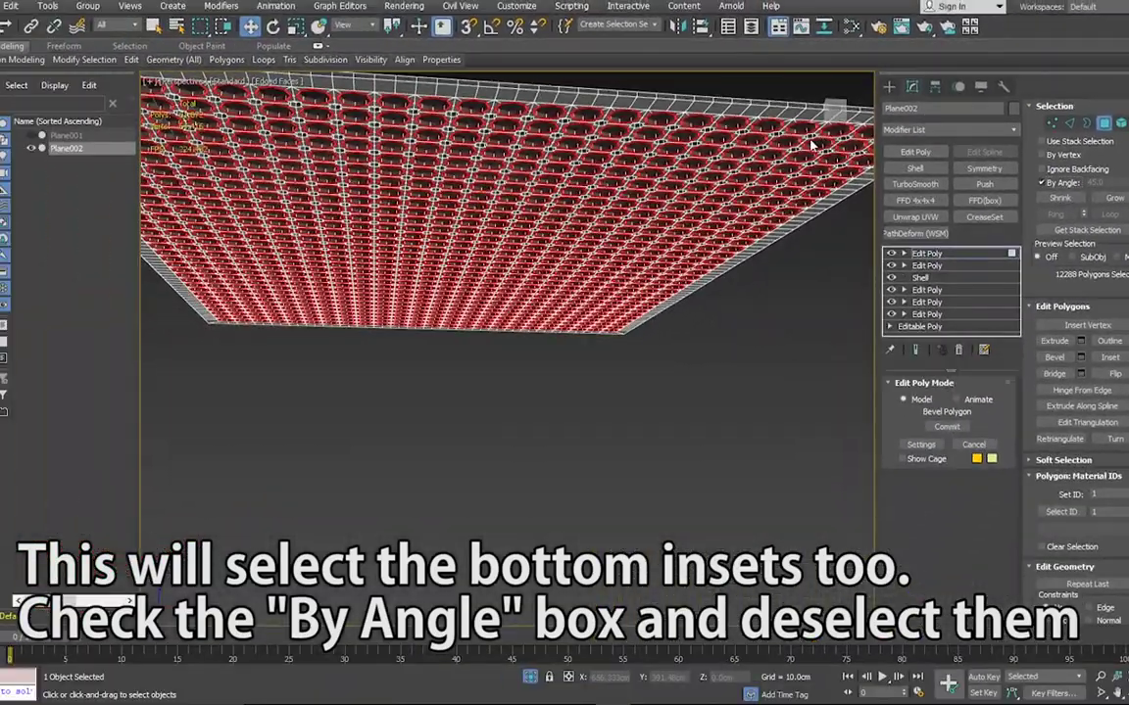
From underneath, drop the bottom-side inset rings so only the 6144 top polygons stay selected
{"action": "mouse_move", "coordinate": [812, 145]}
{"action": "middle_mouse_down", "text": "alt"}
{"action": "mouse_move", "coordinate": [648, 164]}
{"action": "mouse_move", "coordinate": [588, 240]}
{"action": "middle_mouse_up", "text": "alt"}
{"action": "scroll", "coordinate": [579, 248], "scroll_direction": "up", "scroll_amount": 5}
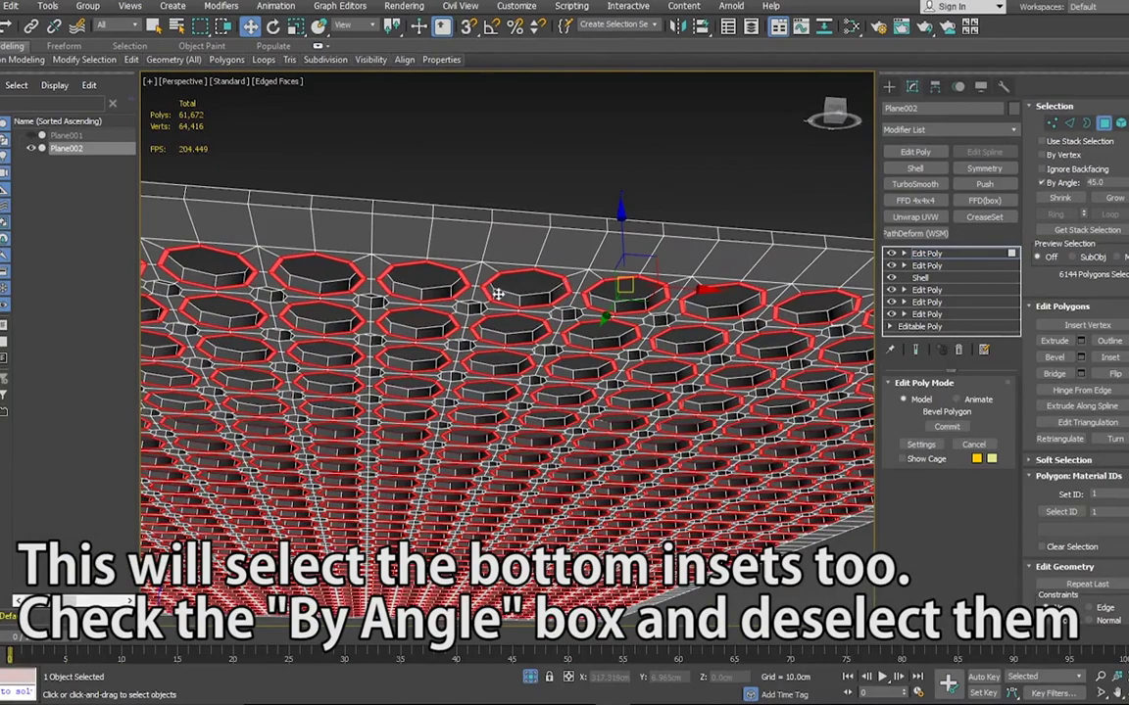
{"action": "key", "text": "ctrl+z"}
{"action": "mouse_move", "coordinate": [554, 294]}
{"action": "middle_mouse_down", "text": "alt"}
{"action": "mouse_move", "coordinate": [536, 353]}
{"action": "mouse_move", "coordinate": [566, 352]}
{"action": "middle_mouse_up", "text": "alt"}
{"action": "scroll", "coordinate": [658, 416], "scroll_direction": "up", "scroll_amount": 5}
Bevel the selected rings by Local Normal with 0.8cm height and -0.04cm outline
{"action": "left_click", "coordinate": [1081, 358]}
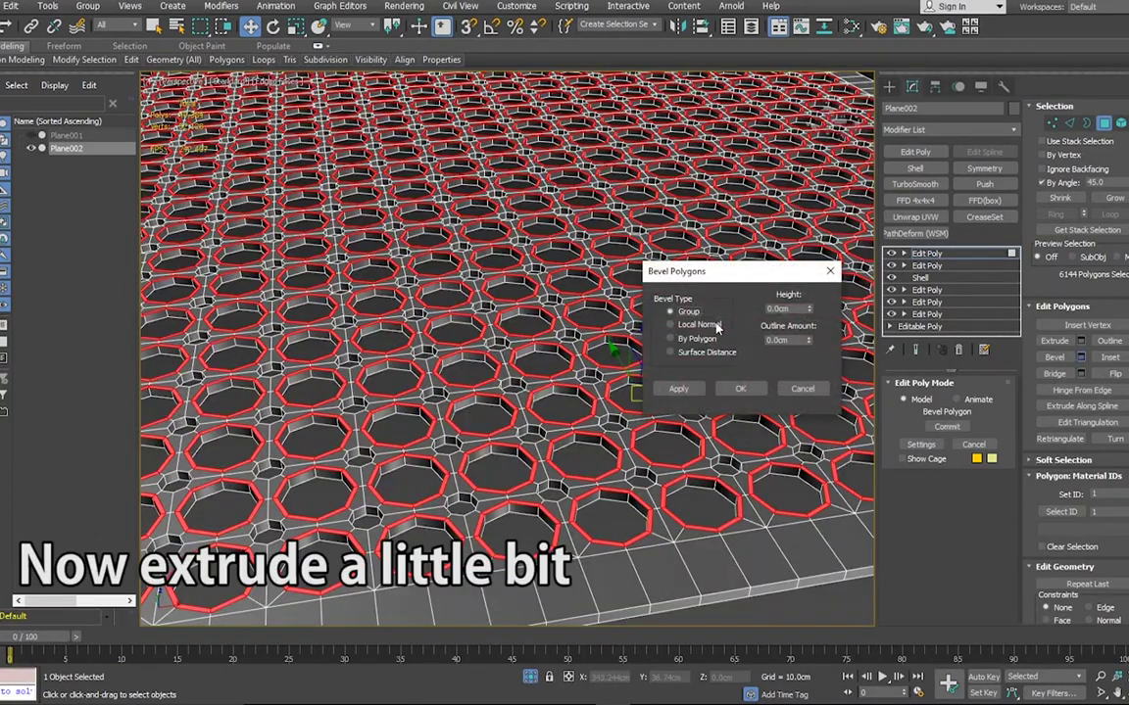
{"action": "left_click", "coordinate": [672, 325]}
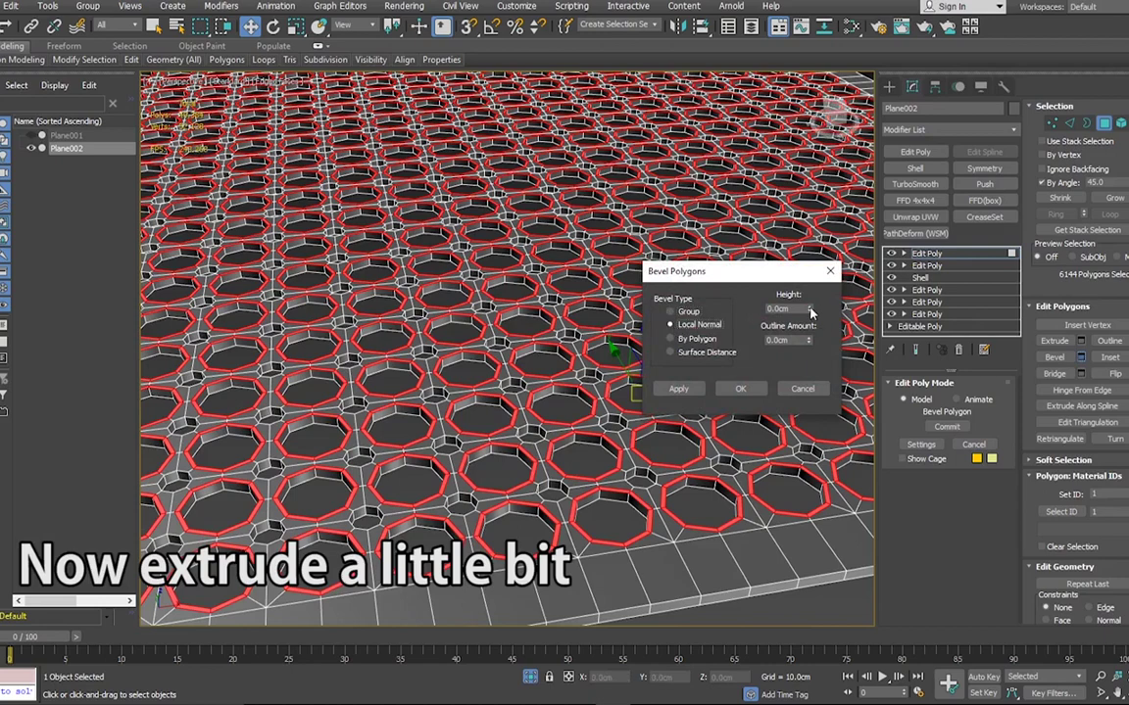
{"action": "left_click_drag", "start_coordinate": [811, 295], "coordinate": [812, 286]}
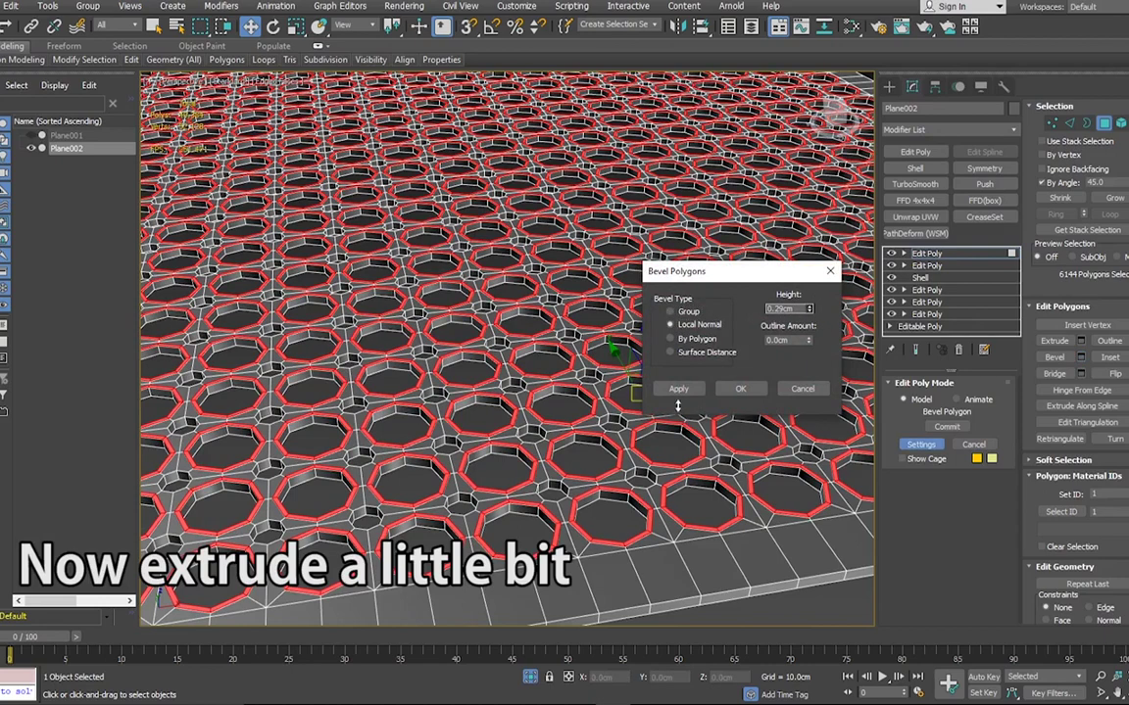
{"action": "scroll", "coordinate": [605, 473], "scroll_direction": "up", "scroll_amount": 5}
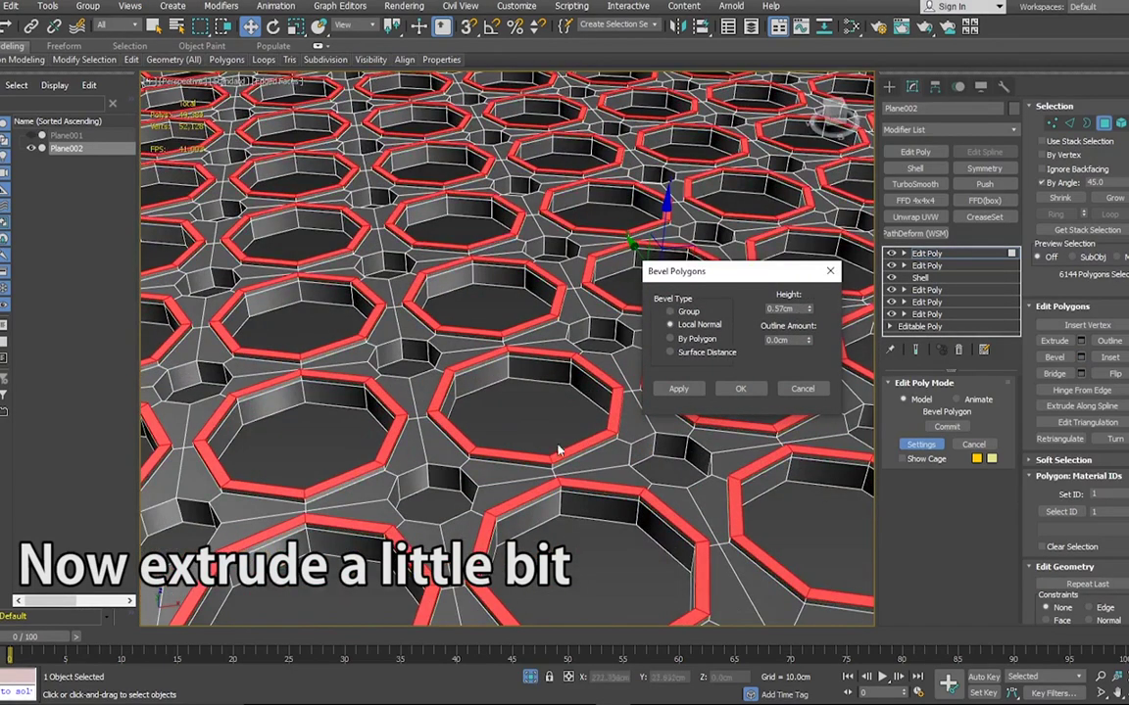
{"action": "scroll", "coordinate": [526, 385], "scroll_direction": "up", "scroll_amount": 3}
{"action": "scroll", "coordinate": [526, 385], "scroll_direction": "up", "scroll_amount": 2}
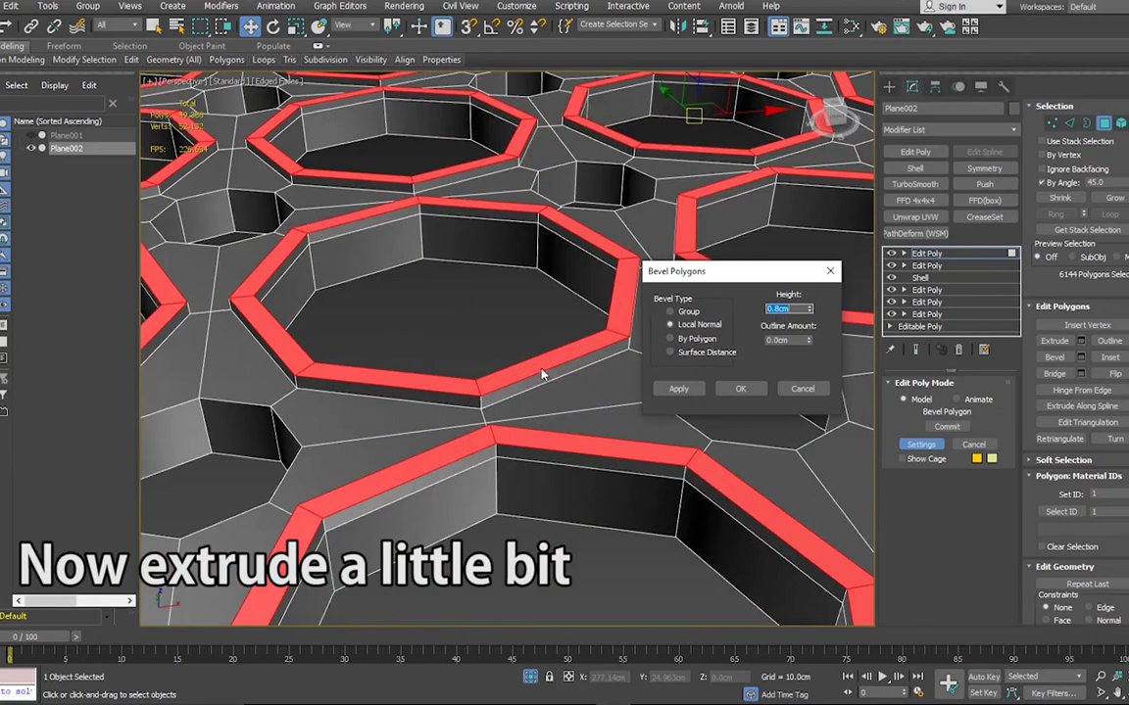
{"action": "scroll", "coordinate": [471, 393], "scroll_direction": "up", "scroll_amount": 1}
{"action": "scroll", "coordinate": [489, 392], "scroll_direction": "up", "scroll_amount": 1}
{"action": "left_click_drag", "start_coordinate": [809, 341], "coordinate": [755, 385]}
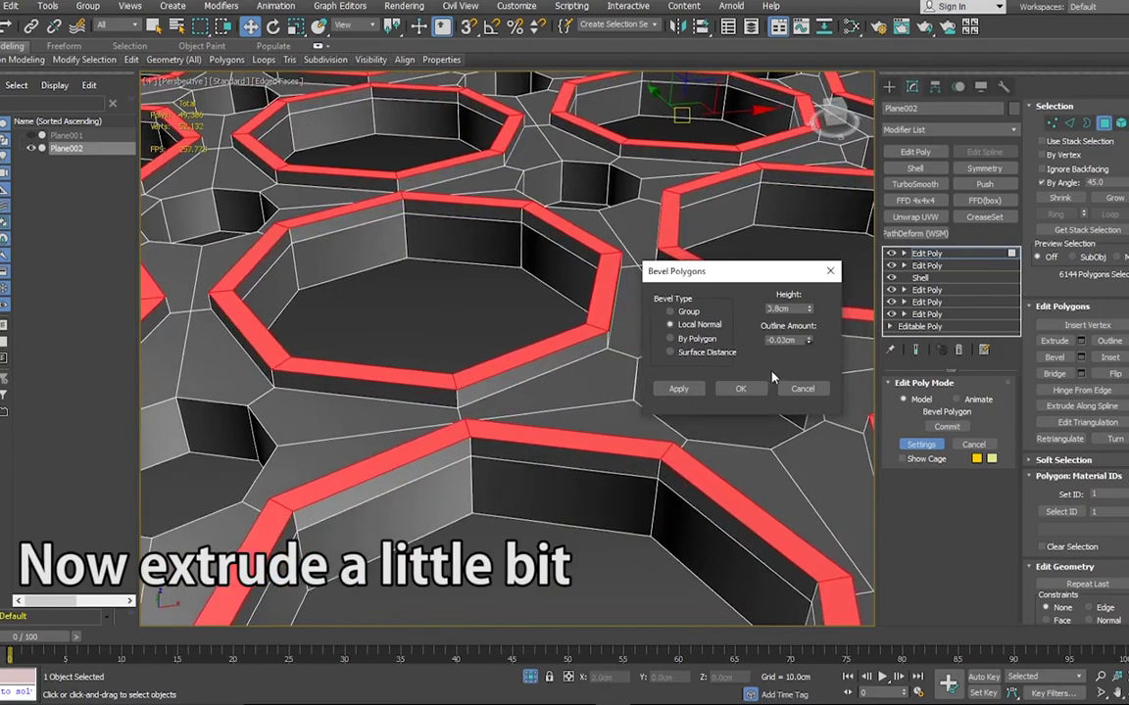
{"action": "left_click", "coordinate": [743, 389]}
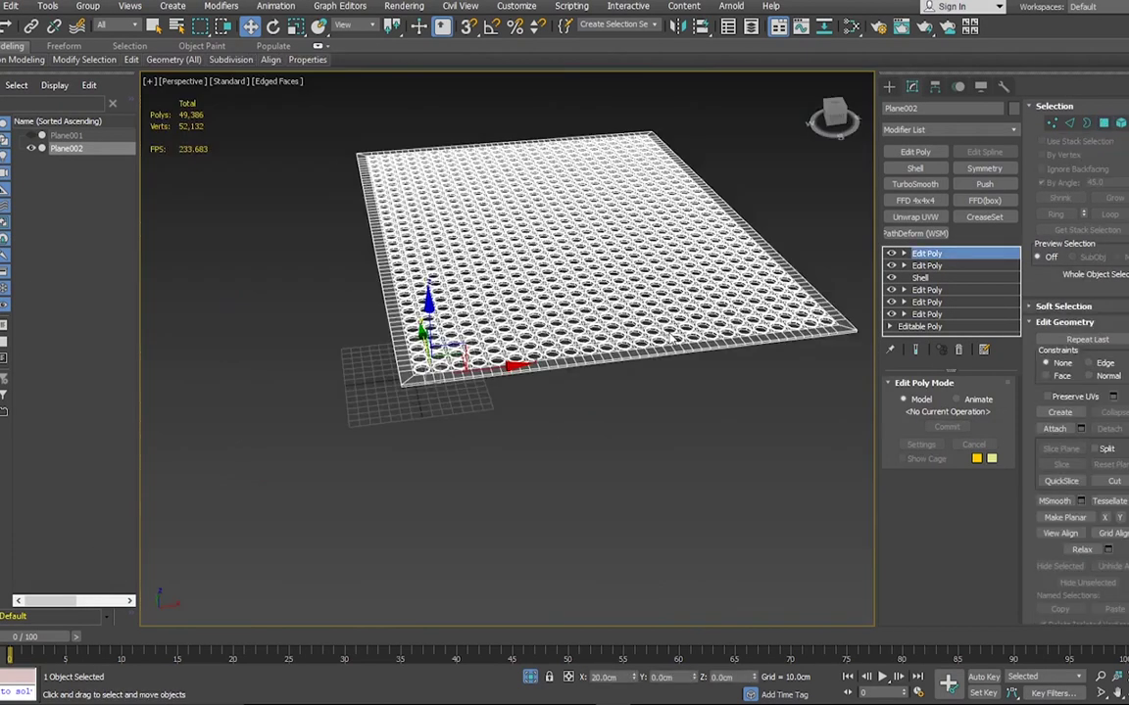
Collapse the mat's lower modifiers into its base mesh
{"action": "scroll", "coordinate": [668, 333], "scroll_direction": "up", "scroll_amount": 2}
{"action": "scroll", "coordinate": [668, 333], "scroll_direction": "up", "scroll_amount": 2}
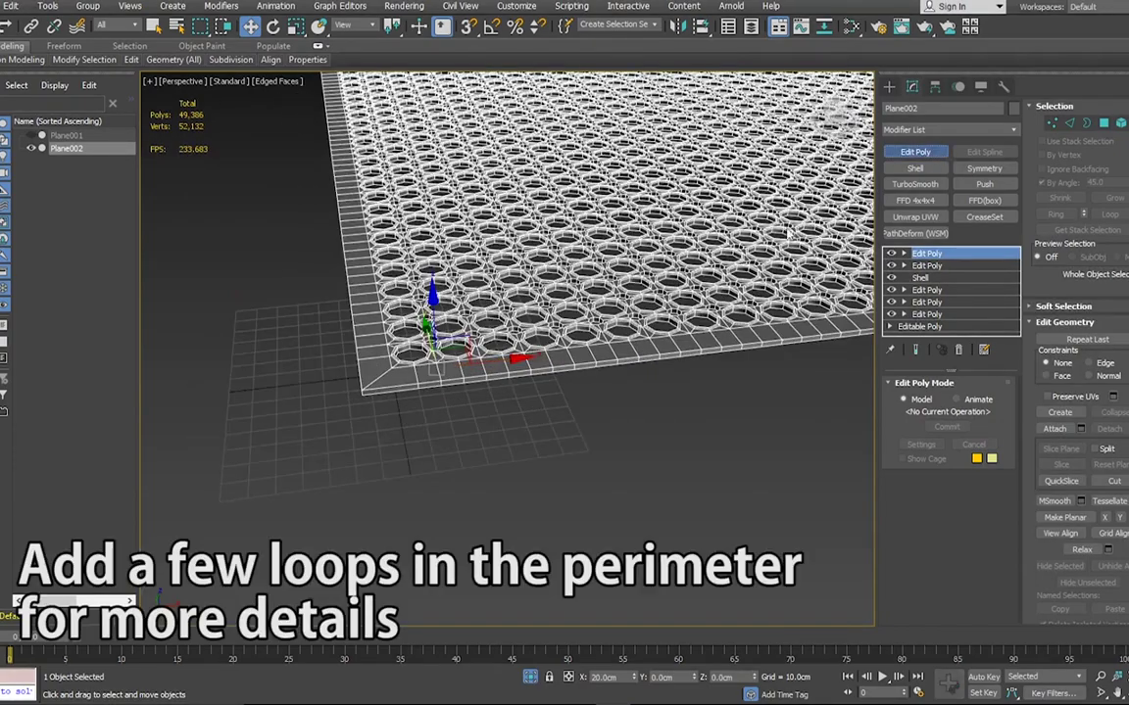
{"action": "right_click", "coordinate": [931, 312]}
{"action": "left_click", "coordinate": [973, 432]}
{"action": "left_click", "coordinate": [632, 408]}
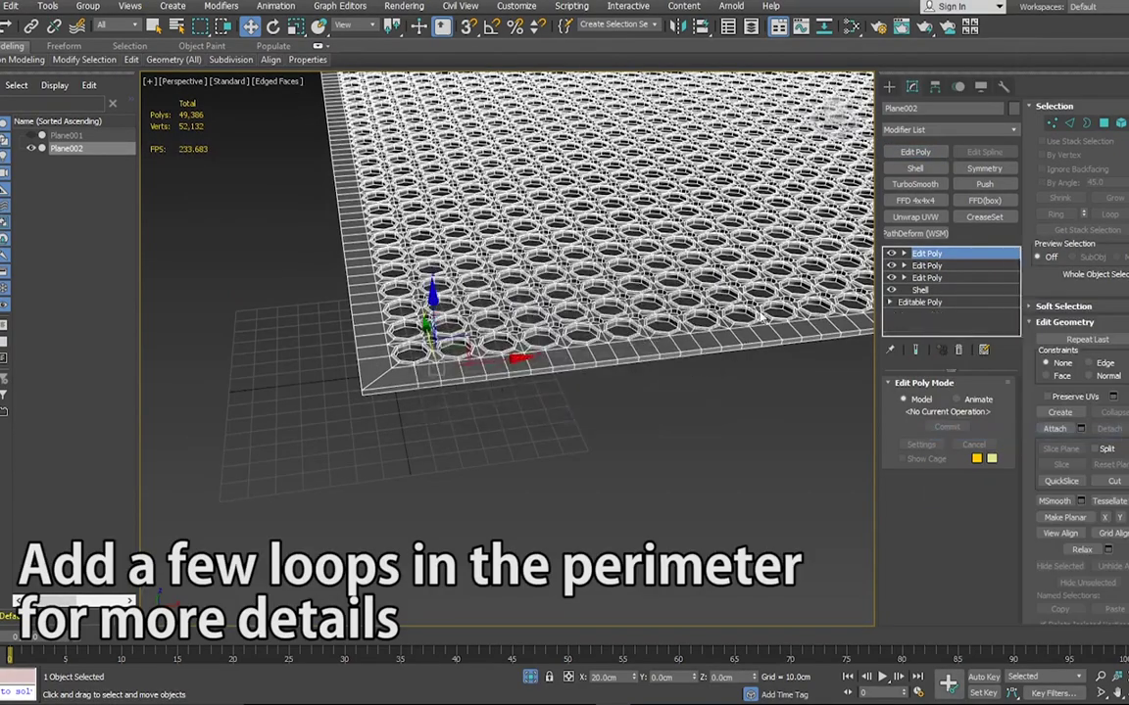
Connect the perimeter edge ring with 3 segments, pinched at -26, to add border loops
{"action": "scroll", "coordinate": [745, 328], "scroll_direction": "up", "scroll_amount": 2}
{"action": "key", "text": "2"}
{"action": "left_click", "coordinate": [693, 323]}
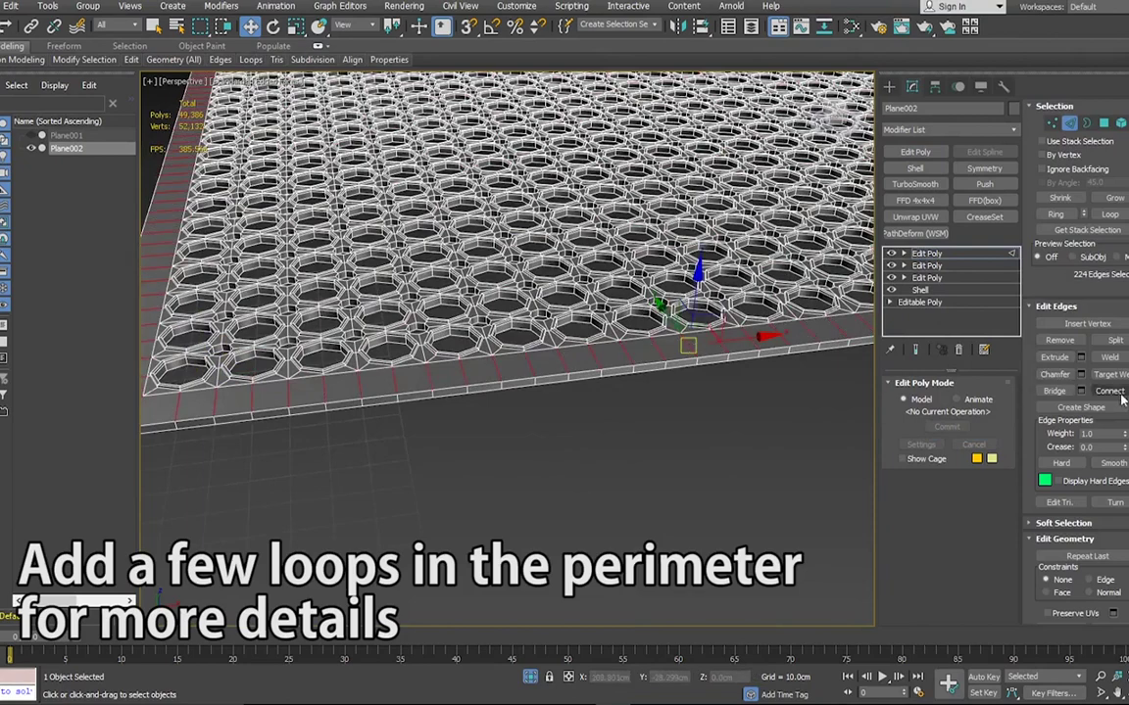
{"action": "key", "text": "ctrl+shift+e"}
{"action": "type", "text": "3"}
{"action": "scroll", "coordinate": [627, 323], "scroll_direction": "up", "scroll_amount": 2}
{"action": "left_click_drag", "start_coordinate": [826, 311], "coordinate": [832, 324]}
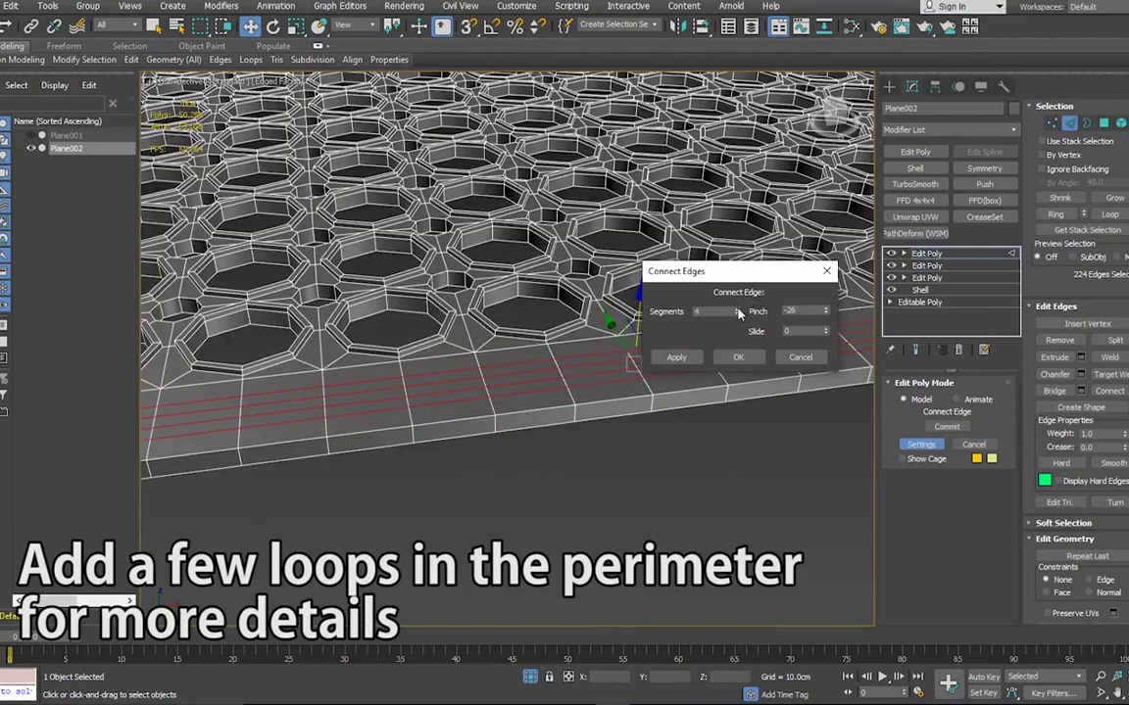
{"action": "left_click", "coordinate": [738, 356]}
Select a perimeter edge loop and repeat Connect to add more border loops
{"action": "scroll", "coordinate": [680, 327], "scroll_direction": "down", "scroll_amount": 3}
{"action": "scroll", "coordinate": [679, 328], "scroll_direction": "up", "scroll_amount": 3}
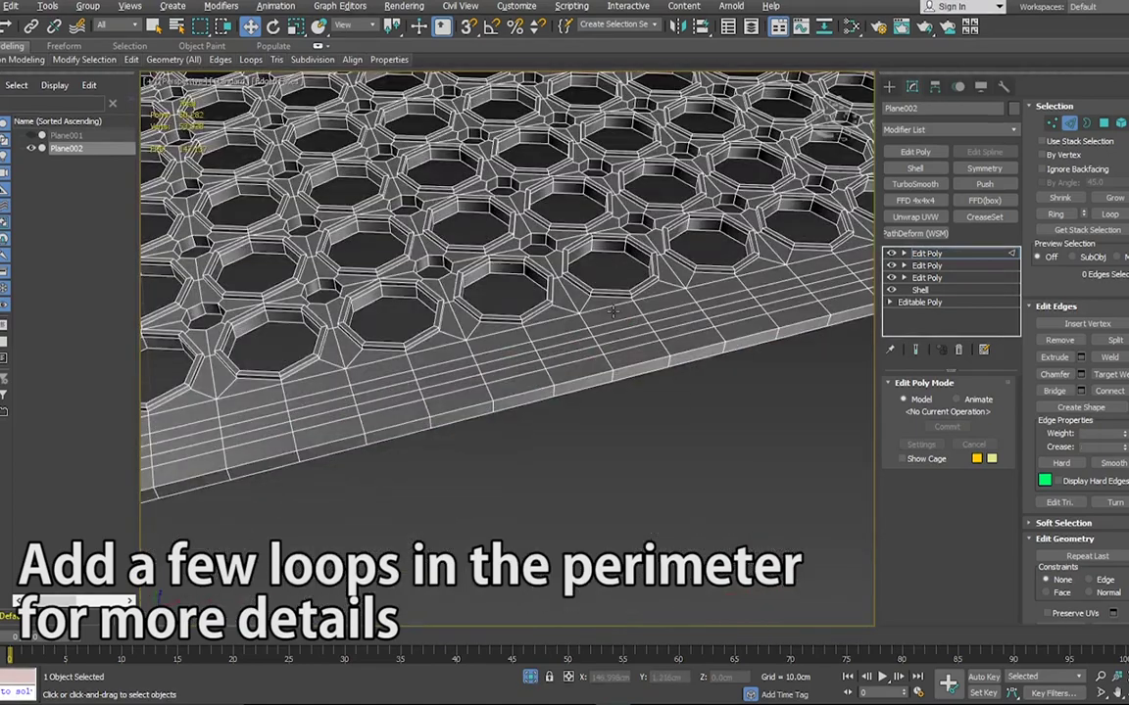
{"action": "double_click", "coordinate": [588, 372]}
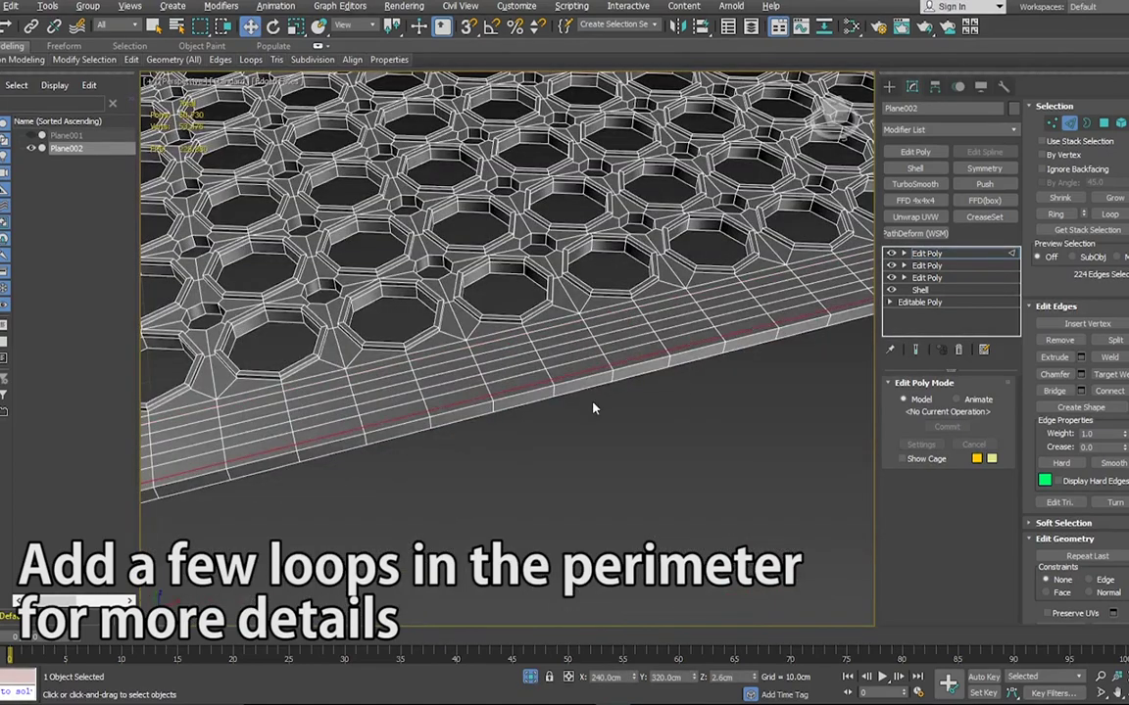
{"action": "scroll", "coordinate": [617, 365], "scroll_direction": "down", "scroll_amount": 2}
{"action": "scroll", "coordinate": [619, 368], "scroll_direction": "up", "scroll_amount": 2}
{"action": "key", "text": "ctrl+shift+e"}
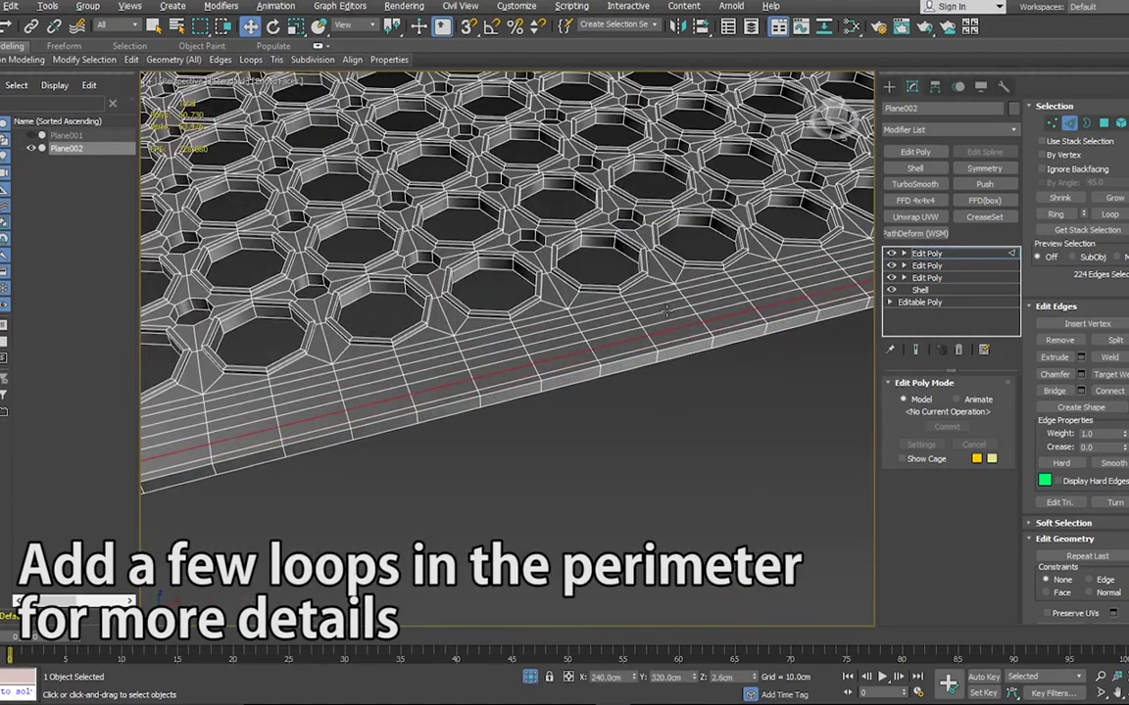
Move the selected perimeter edge loops slightly down on Z
{"action": "scroll", "coordinate": [675, 309], "scroll_direction": "down", "scroll_amount": 5}
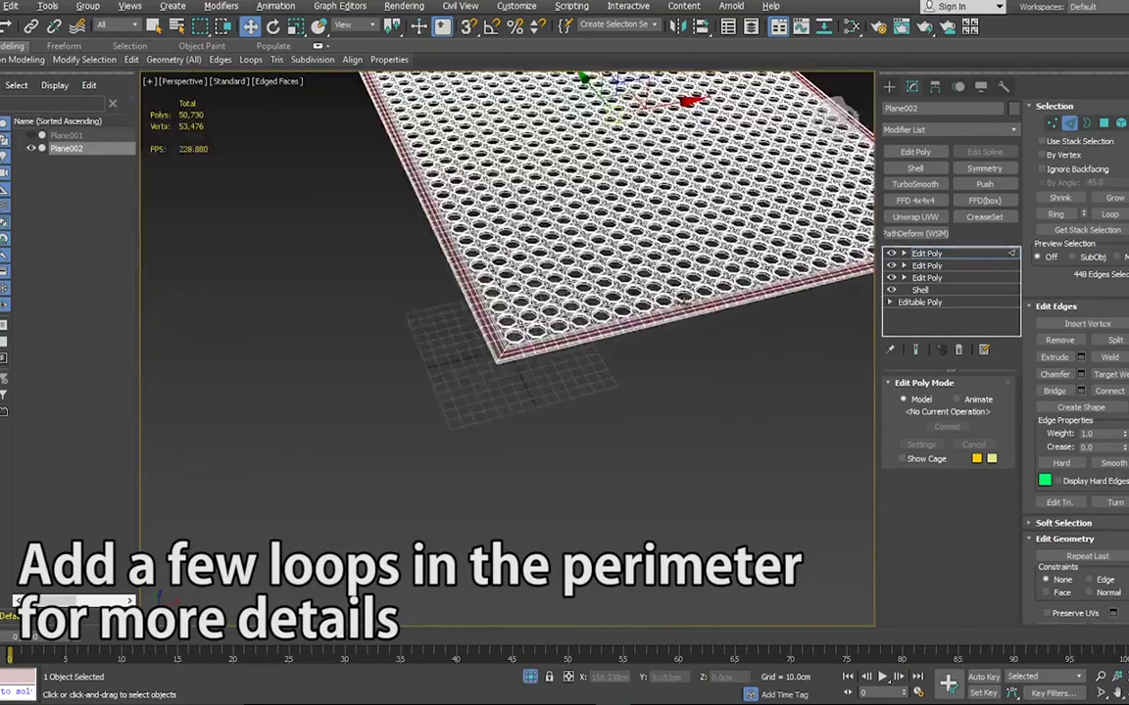
{"action": "middle_click_drag", "start_coordinate": [675, 309], "coordinate": [637, 255], "text": "alt"}
{"action": "scroll", "coordinate": [637, 254], "scroll_direction": "up", "scroll_amount": 2}
{"action": "middle_click_drag", "start_coordinate": [507, 294], "coordinate": [507, 324], "text": "alt"}
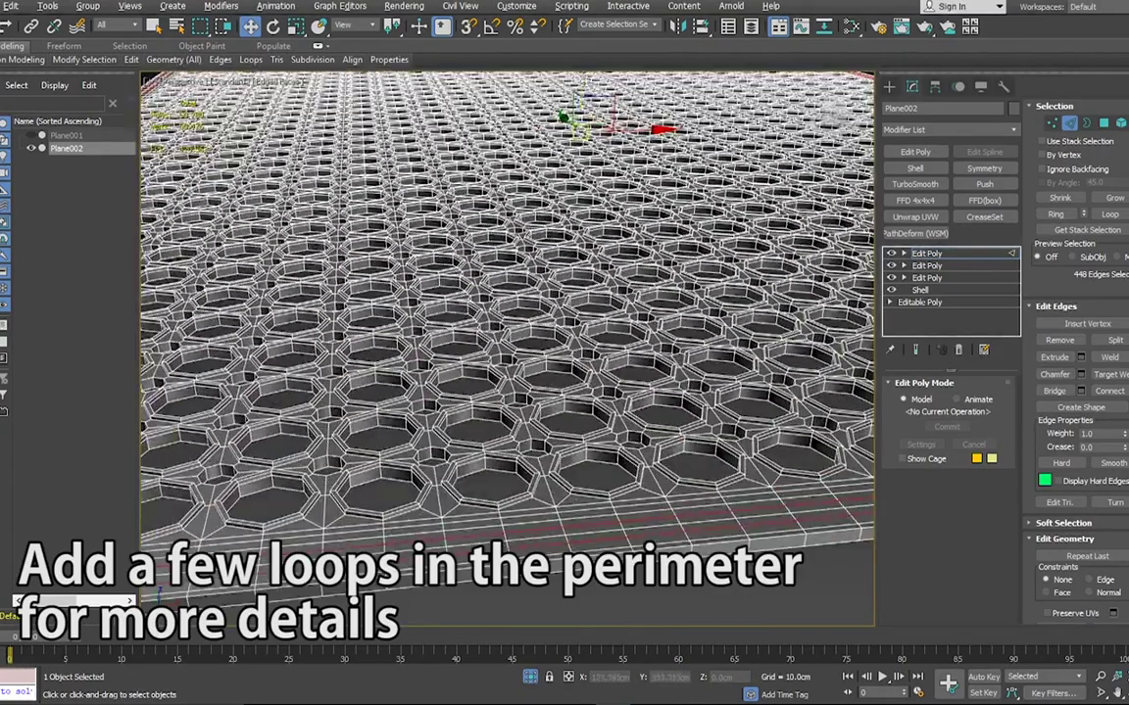
{"action": "left_click", "coordinate": [585, 79]}
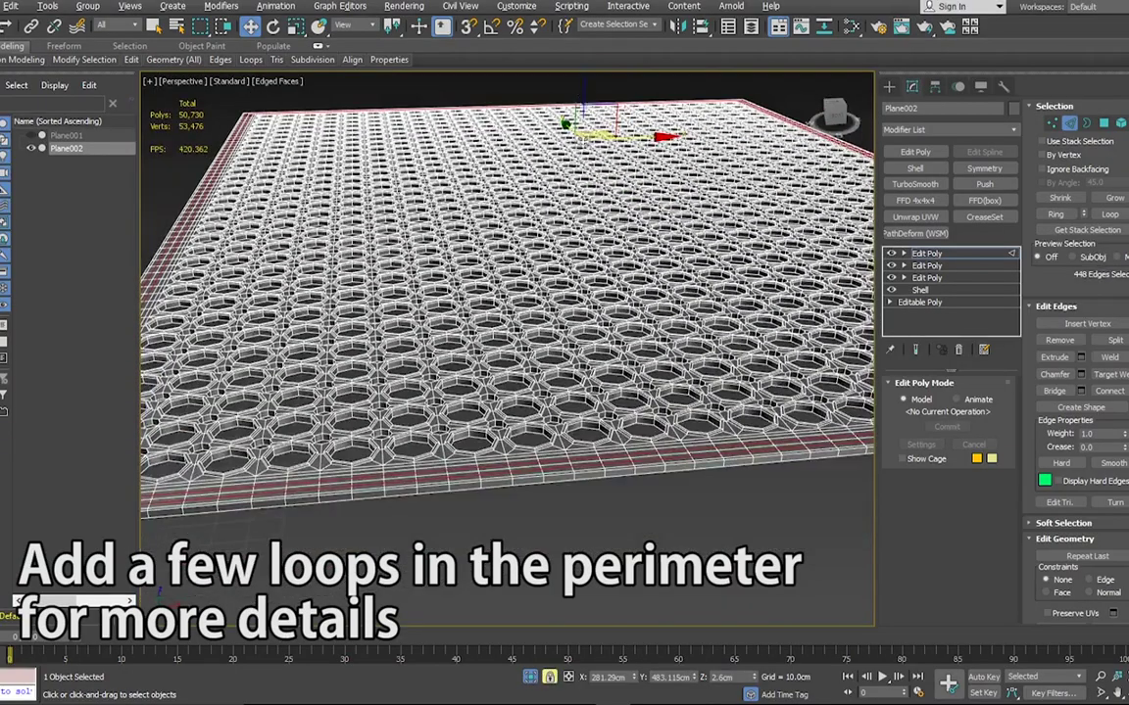
{"action": "middle_click_drag", "start_coordinate": [550, 254], "coordinate": [555, 191], "text": "alt"}
{"action": "scroll", "coordinate": [569, 211], "scroll_direction": "down", "scroll_amount": 2}
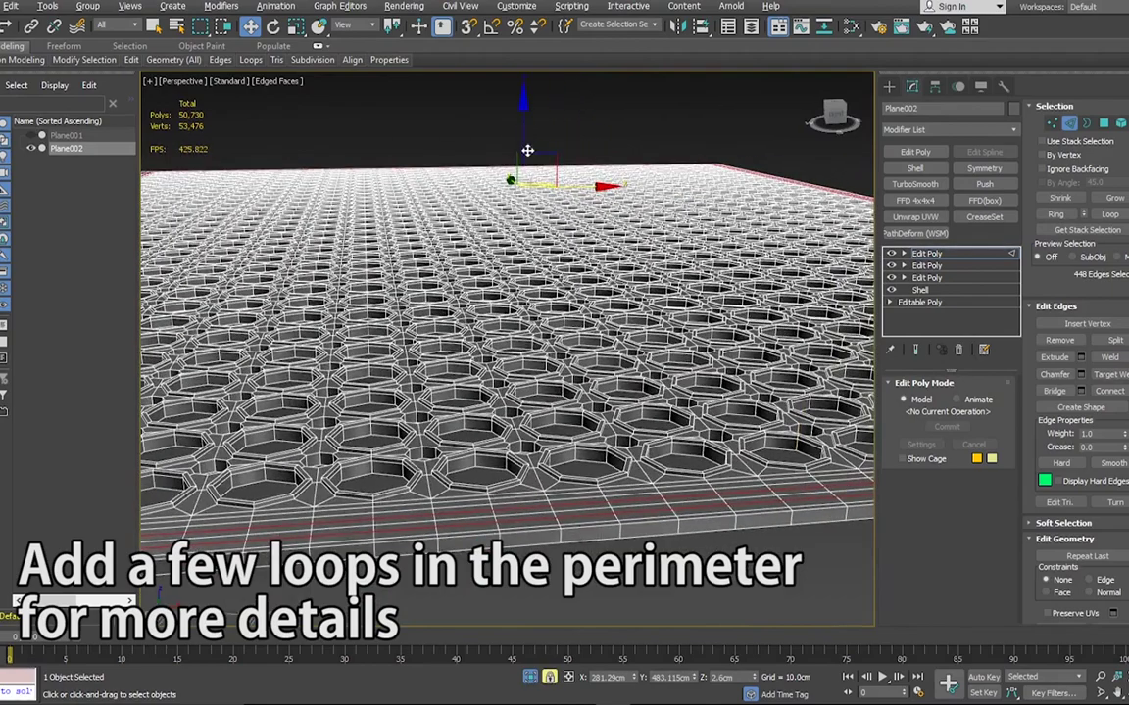
{"action": "scroll", "coordinate": [534, 181], "scroll_direction": "down", "scroll_amount": 2}
{"action": "scroll", "coordinate": [549, 157], "scroll_direction": "down", "scroll_amount": 2}
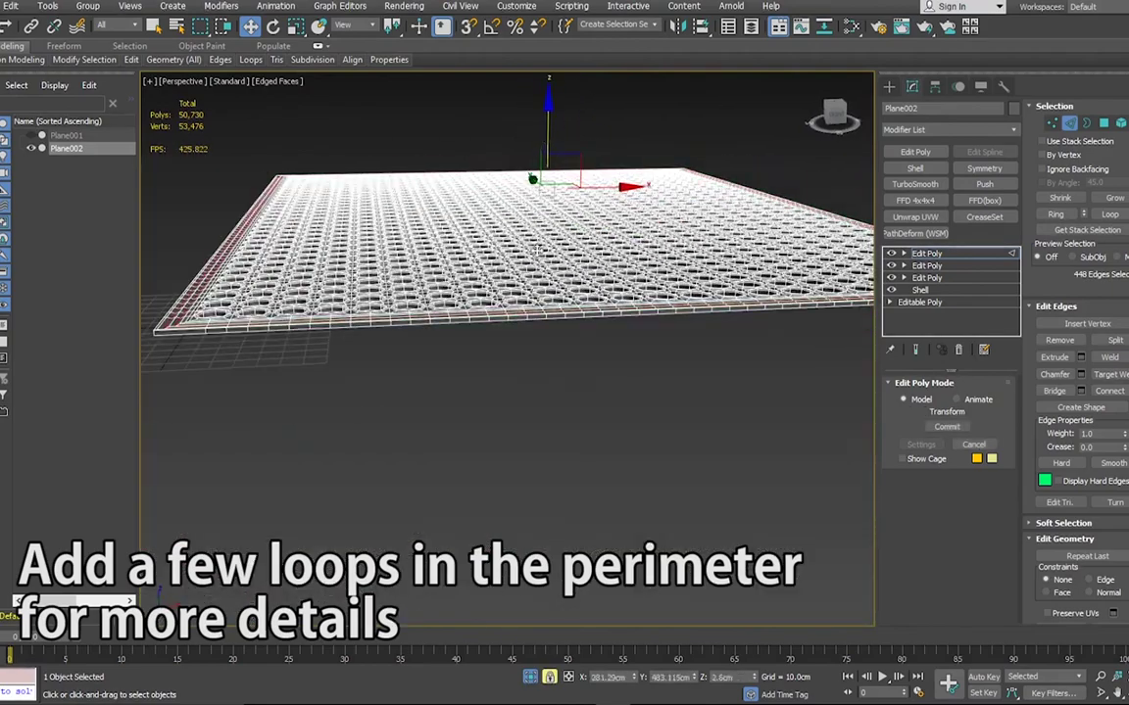
{"action": "scroll", "coordinate": [577, 327], "scroll_direction": "up", "scroll_amount": 3}
{"action": "scroll", "coordinate": [585, 335], "scroll_direction": "up", "scroll_amount": 3}
{"action": "scroll", "coordinate": [611, 348], "scroll_direction": "up", "scroll_amount": 3}
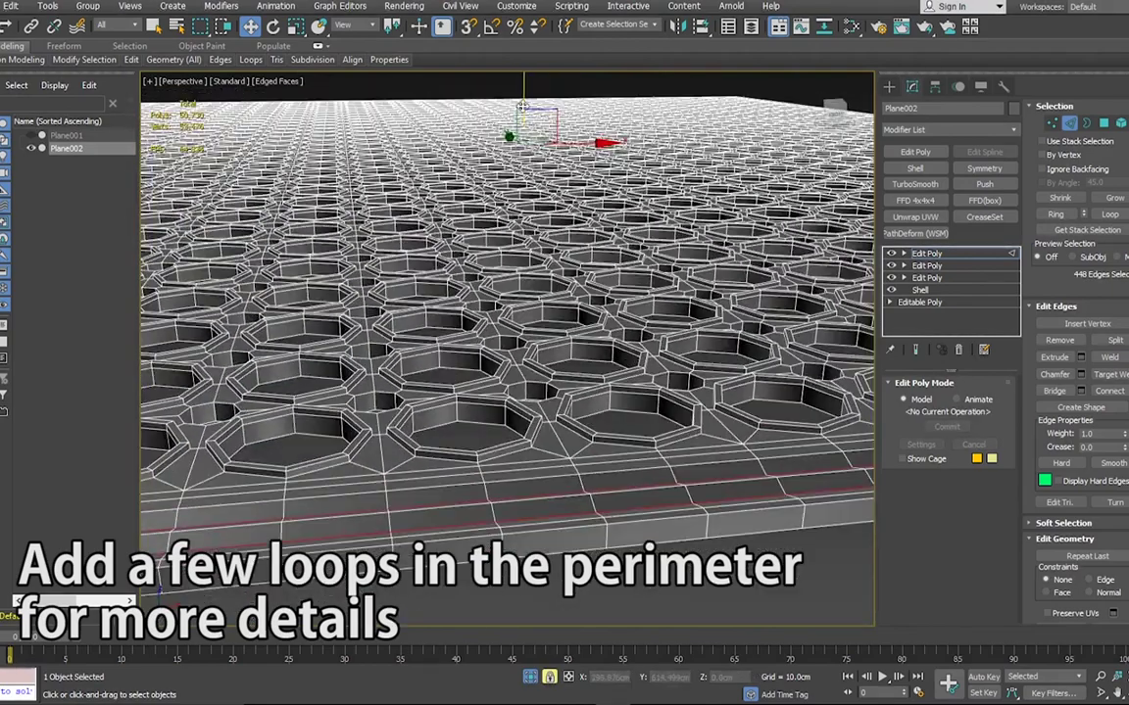
{"action": "left_click_drag", "start_coordinate": [523, 106], "coordinate": [520, 106]}
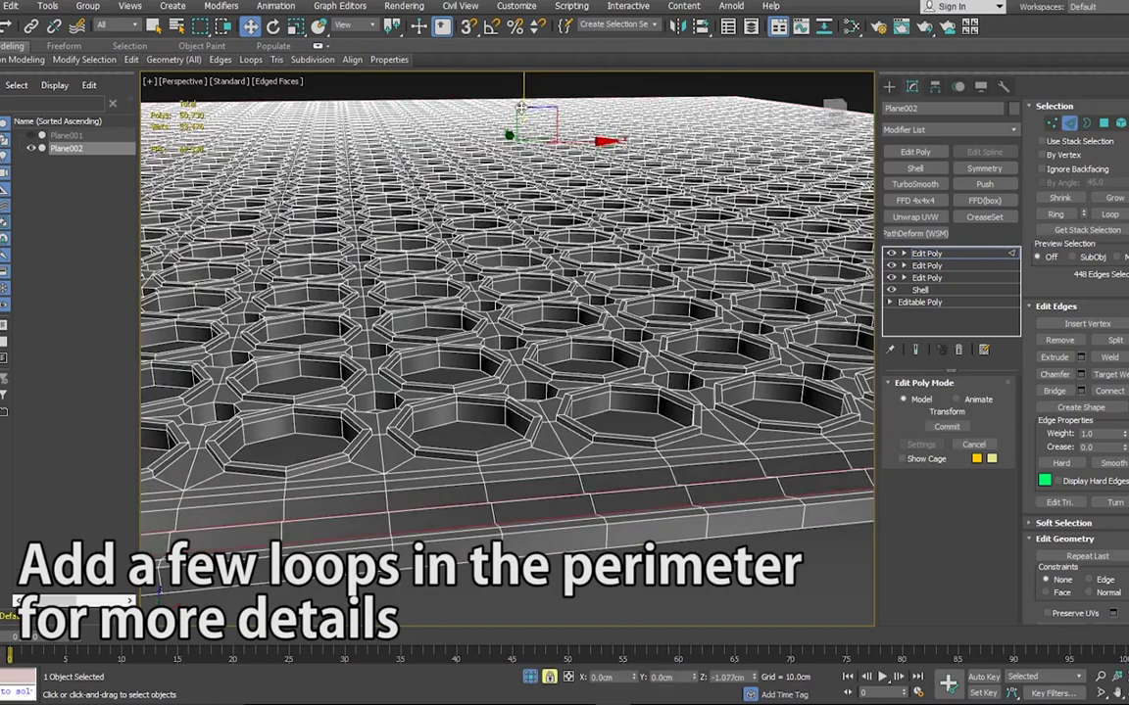
{"action": "scroll", "coordinate": [655, 433], "scroll_direction": "up", "scroll_amount": 2}
{"action": "scroll", "coordinate": [655, 433], "scroll_direction": "up", "scroll_amount": 2}
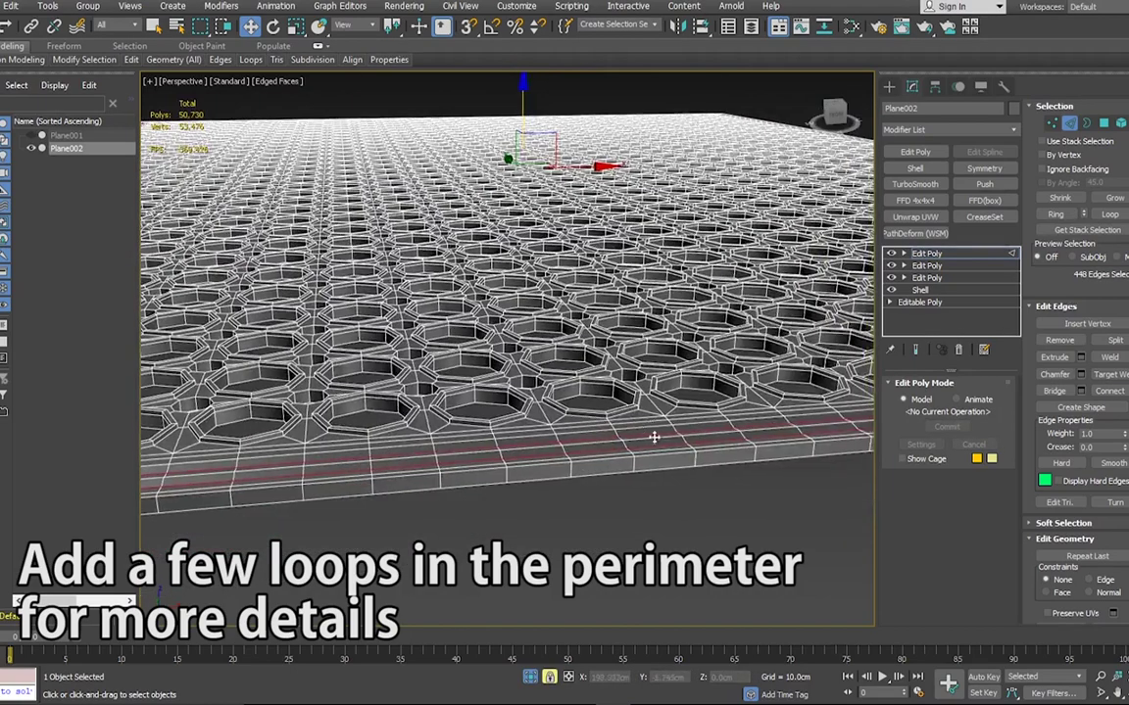
Return to whole-object level and toggle the wireframe overlay to check the mat
{"action": "key", "text": "ctrl+b"}
{"action": "scroll", "coordinate": [675, 443], "scroll_direction": "up", "scroll_amount": 3}
{"action": "key", "text": "F4"}
{"action": "key", "text": "F4"}
{"action": "scroll", "coordinate": [674, 445], "scroll_direction": "down", "scroll_amount": 2}
{"action": "scroll", "coordinate": [674, 443], "scroll_direction": "down", "scroll_amount": 2}
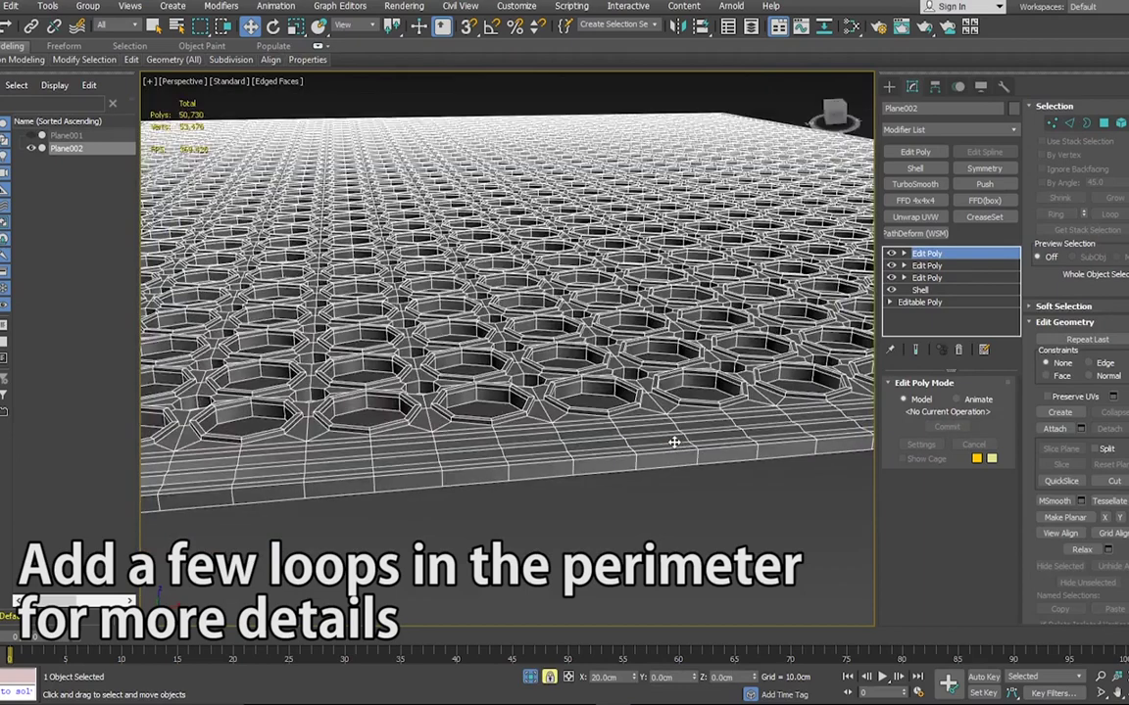
{"action": "key", "text": "F4"}
{"action": "key", "text": "F4"}
{"action": "scroll", "coordinate": [605, 400], "scroll_direction": "up", "scroll_amount": 3}
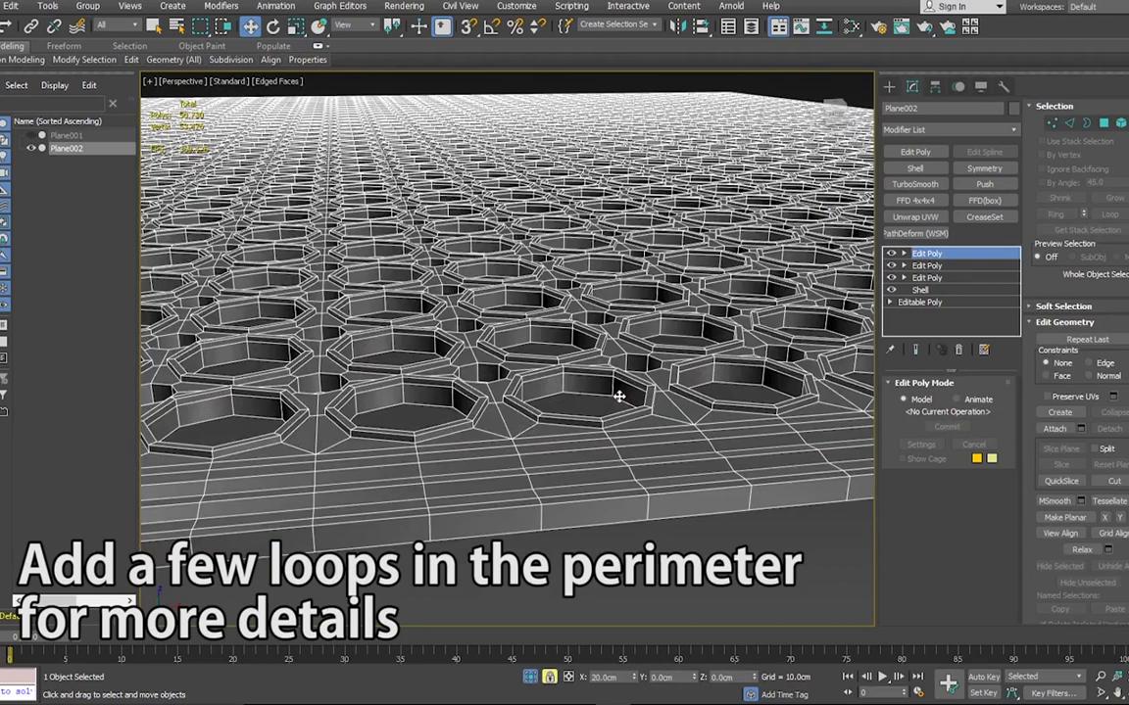
{"action": "key", "text": "2"}
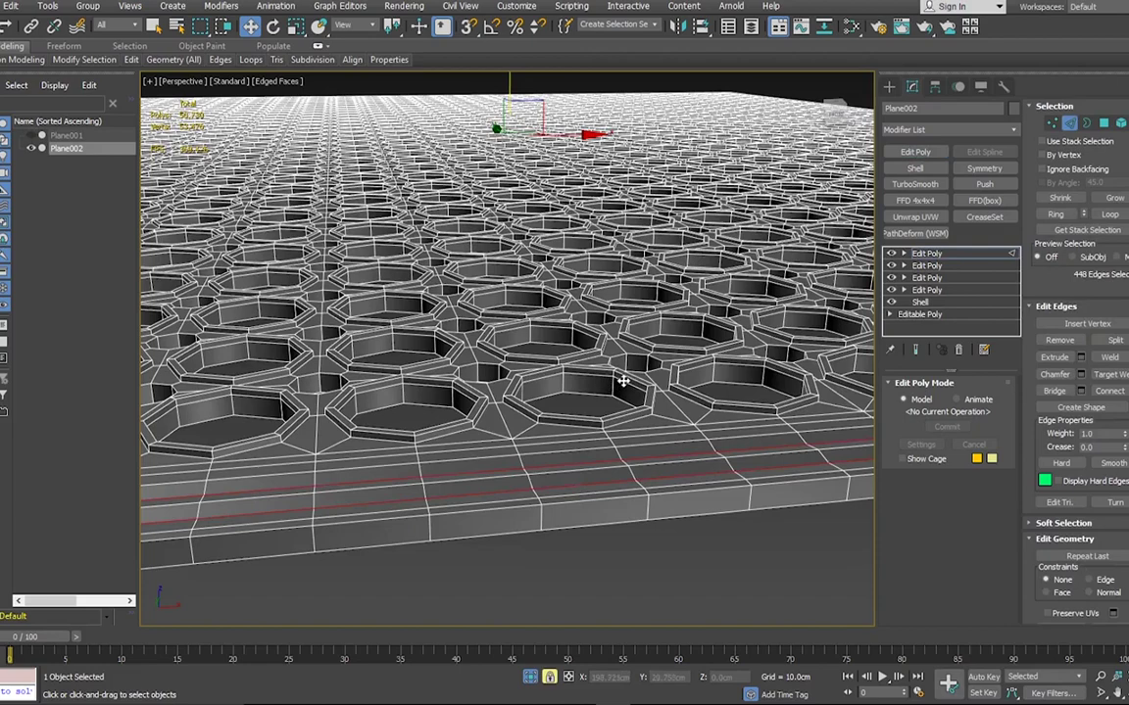
Select all similar hole-wall edges and connect them with one segment as support loops
{"action": "left_click", "coordinate": [615, 389]}
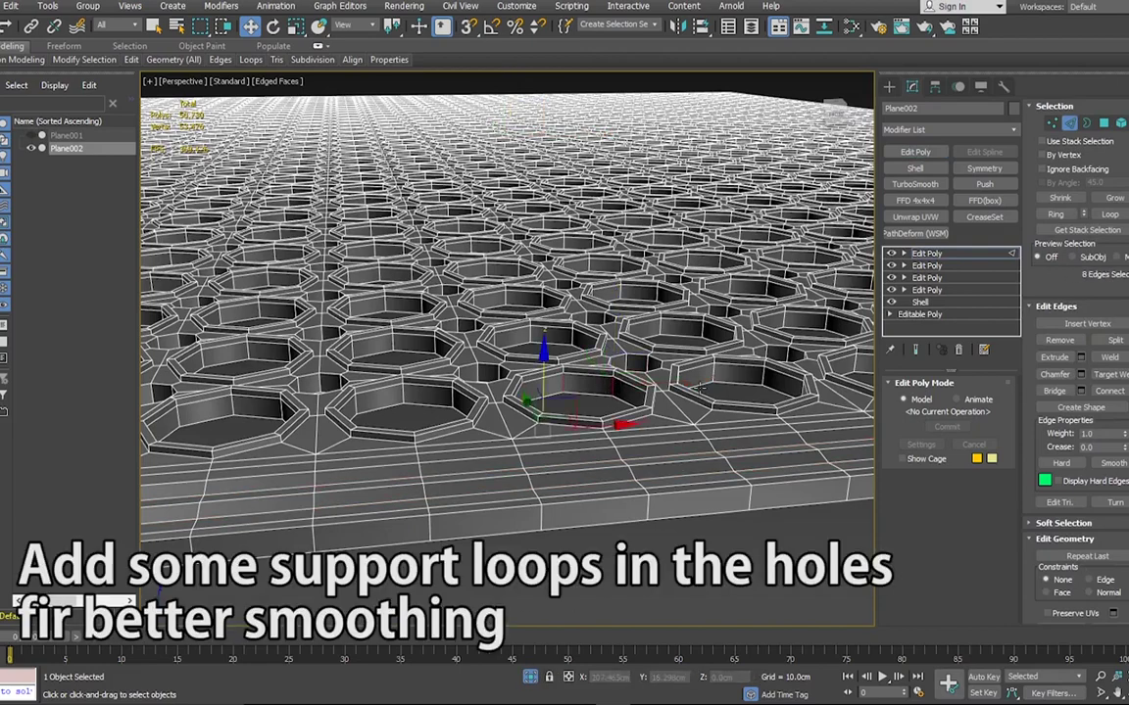
{"action": "scroll", "coordinate": [487, 370], "scroll_direction": "up", "scroll_amount": 3}
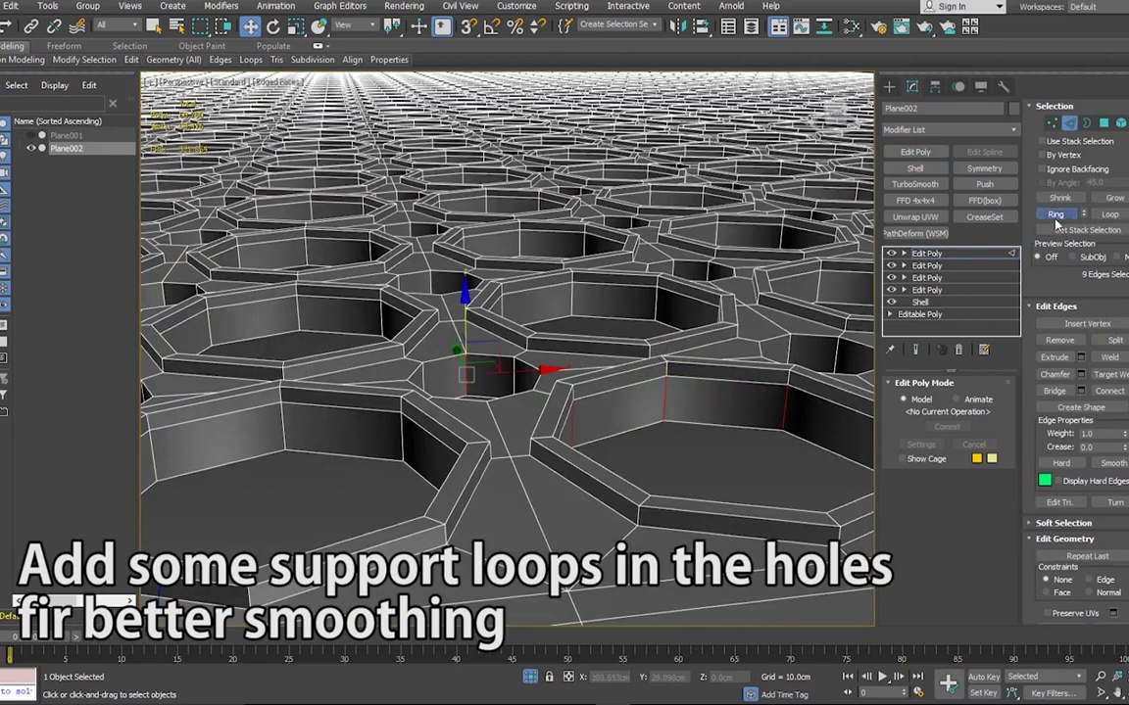
{"action": "left_click", "coordinate": [1123, 392]}
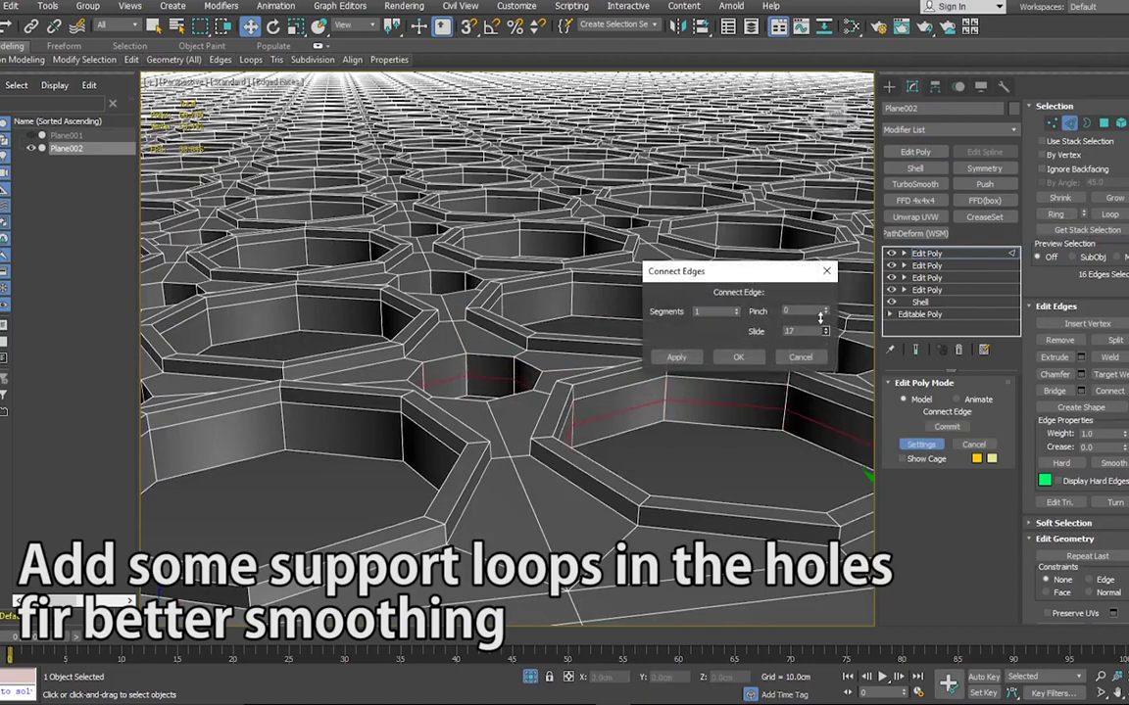
{"action": "left_click", "coordinate": [799, 358]}
{"action": "mouse_move", "coordinate": [85, 60]}
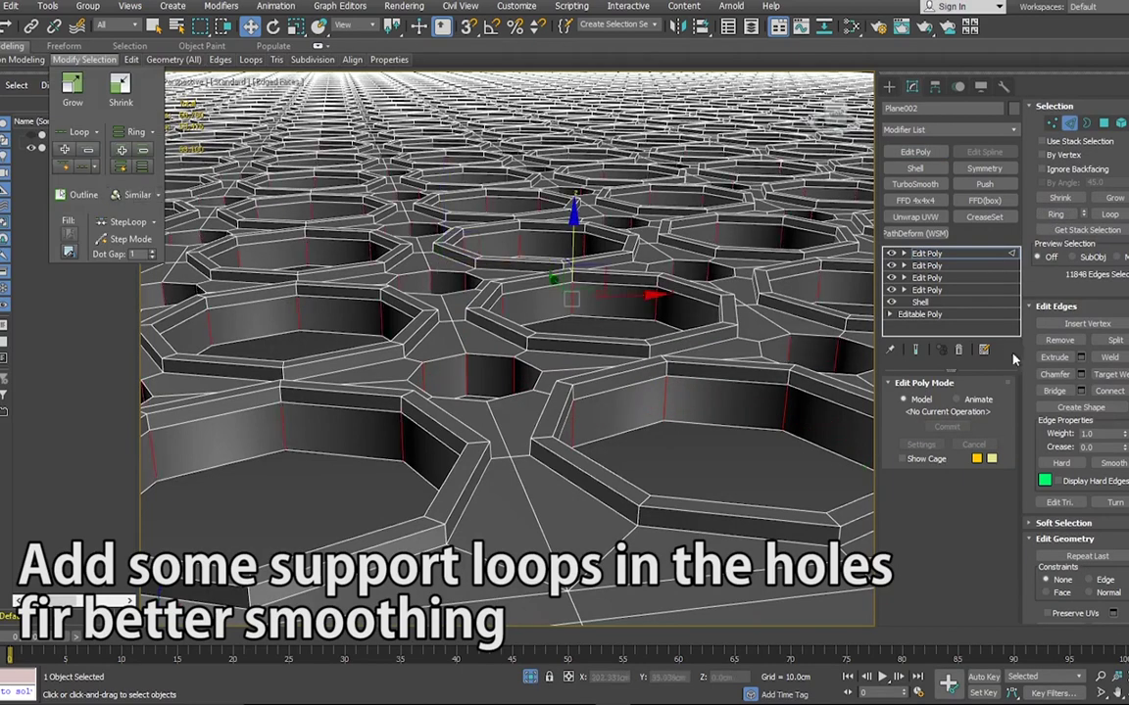
{"action": "left_click", "coordinate": [1122, 392]}
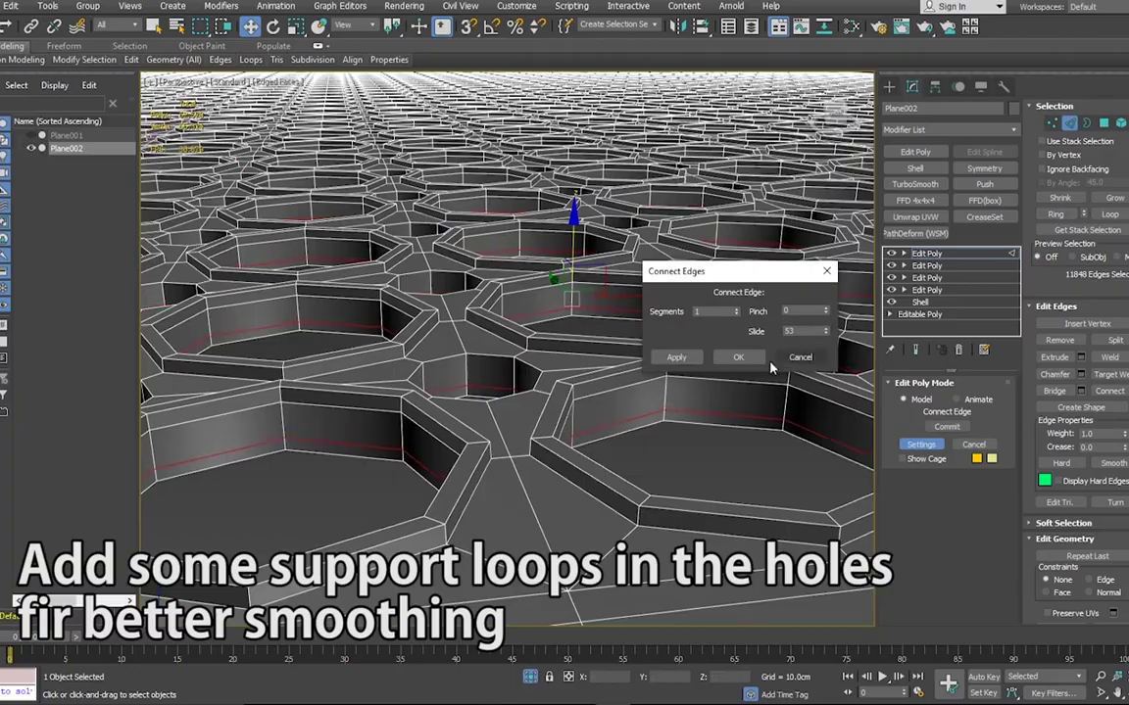
{"action": "left_click", "coordinate": [738, 357]}
{"action": "scroll", "coordinate": [507, 349], "scroll_direction": "down", "scroll_amount": 5}
{"action": "scroll", "coordinate": [507, 349], "scroll_direction": "down", "scroll_amount": 3}
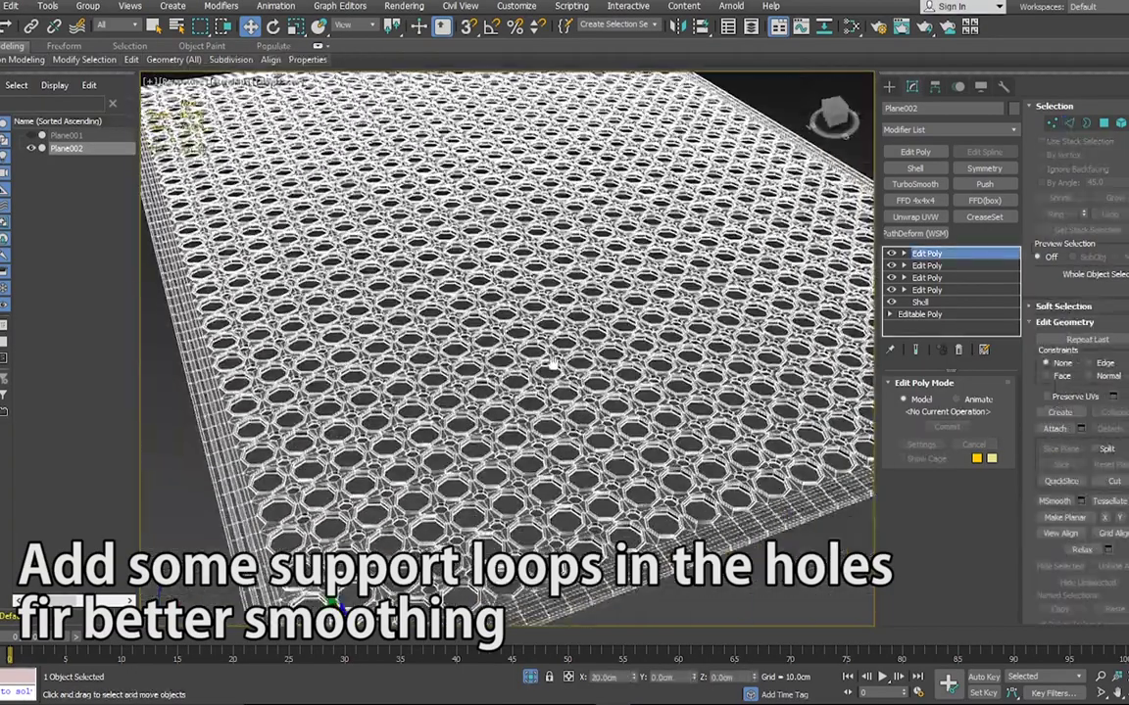
Apply TurboSmooth to the mat and inspect it with the wireframe toggled
{"action": "middle_click_drag", "start_coordinate": [550, 363], "coordinate": [469, 488], "text": "alt"}
{"action": "left_click", "coordinate": [914, 184]}
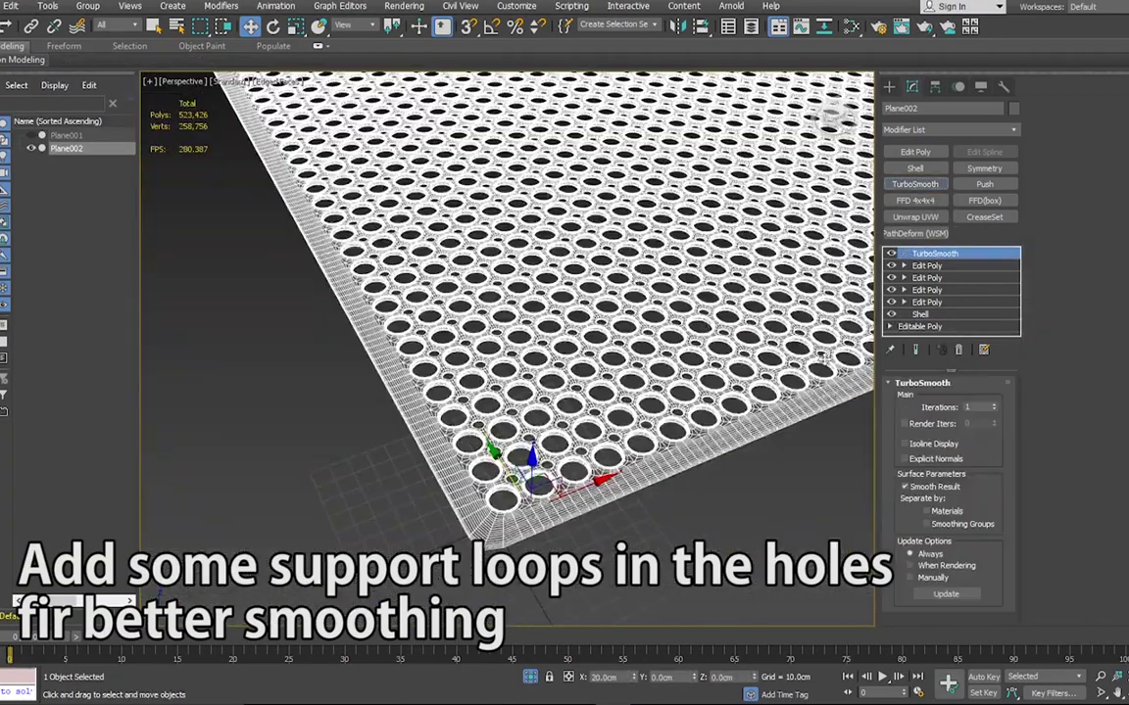
{"action": "scroll", "coordinate": [588, 392], "scroll_direction": "up", "scroll_amount": 5}
{"action": "key", "text": "F4"}
{"action": "scroll", "coordinate": [397, 438], "scroll_direction": "up", "scroll_amount": 3}
{"action": "key", "text": "F4"}
{"action": "scroll", "coordinate": [397, 438], "scroll_direction": "down", "scroll_amount": 2}
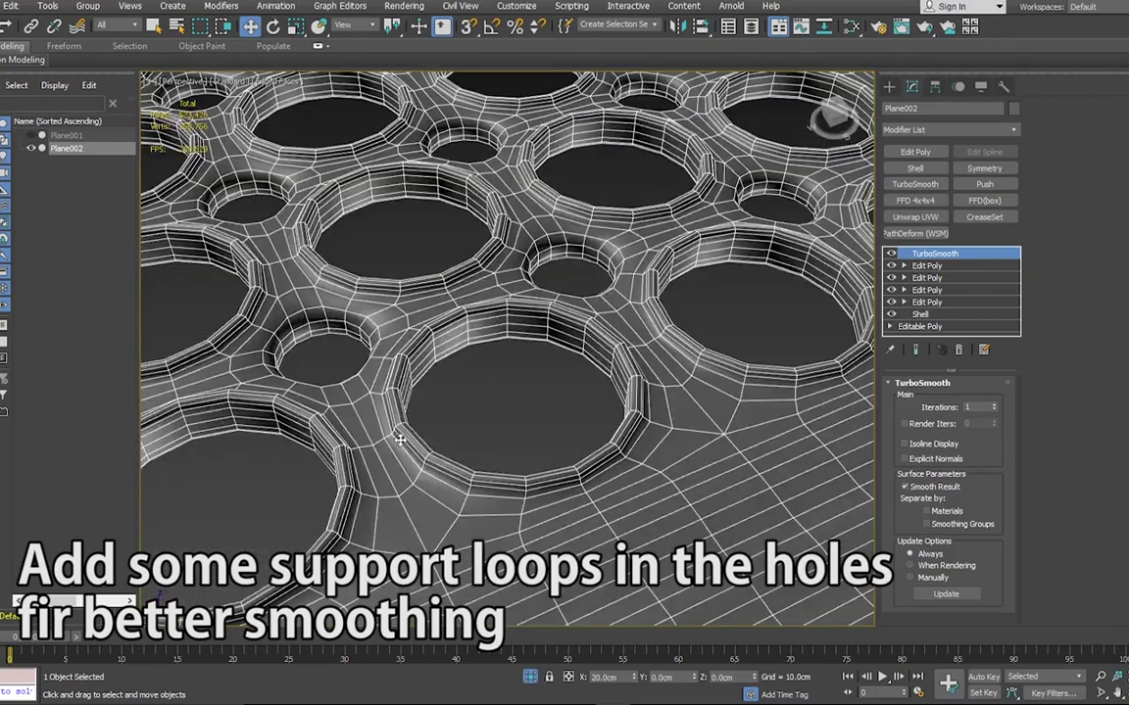
{"action": "scroll", "coordinate": [397, 438], "scroll_direction": "down", "scroll_amount": 4}
{"action": "scroll", "coordinate": [397, 438], "scroll_direction": "down", "scroll_amount": 2}
Raise TurboSmooth iterations to 2 and compare the rounded holes with and without wireframe
{"action": "left_click", "coordinate": [992, 404]}
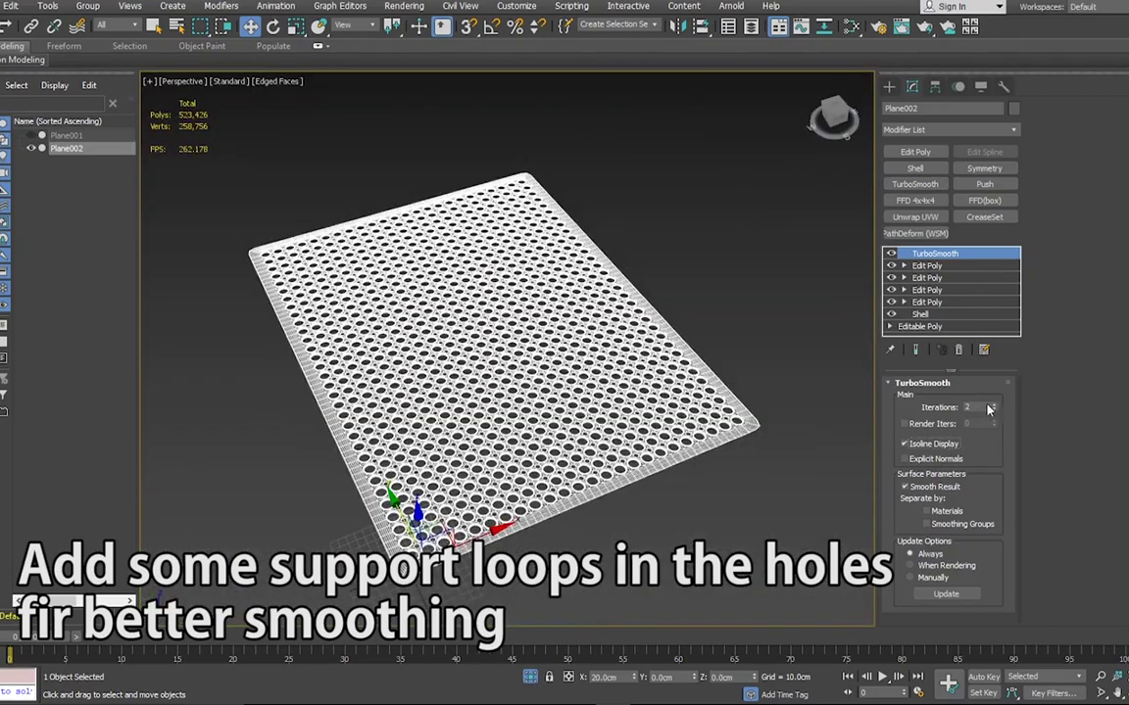
{"action": "scroll", "coordinate": [588, 392], "scroll_direction": "up", "scroll_amount": 5}
{"action": "key", "text": "F4"}
{"action": "scroll", "coordinate": [661, 444], "scroll_direction": "down", "scroll_amount": 3}
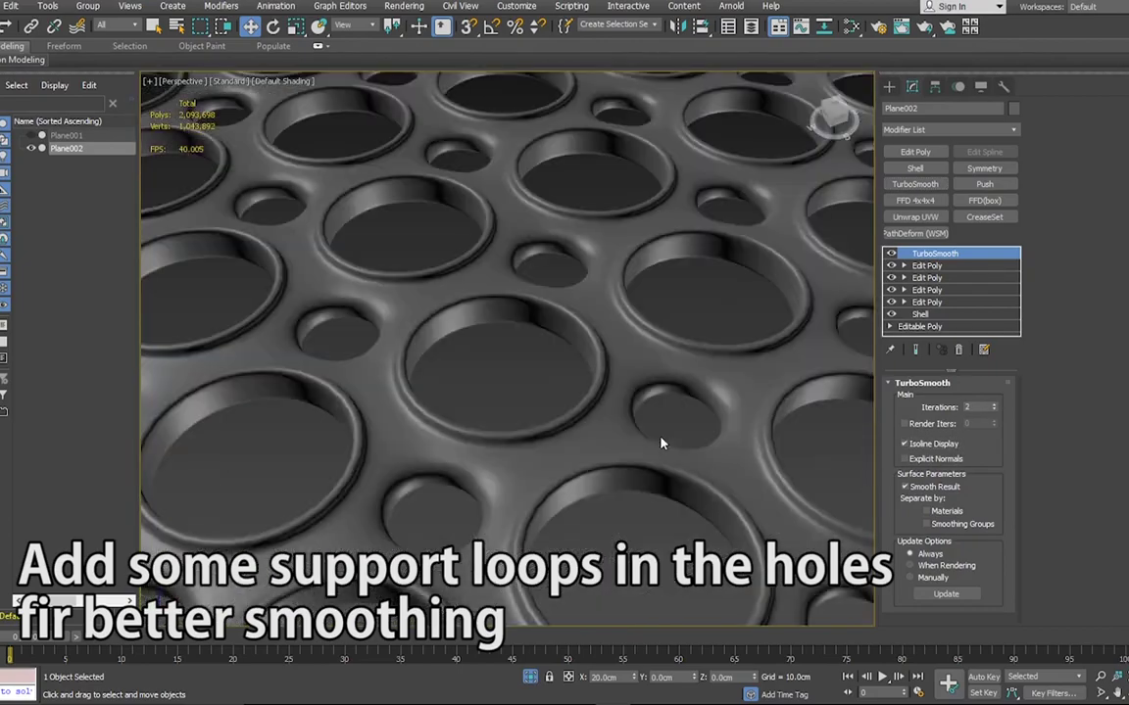
{"action": "scroll", "coordinate": [661, 443], "scroll_direction": "down", "scroll_amount": 3}
{"action": "key", "text": "F4"}
{"action": "scroll", "coordinate": [662, 343], "scroll_direction": "up", "scroll_amount": 3}
{"action": "scroll", "coordinate": [678, 331], "scroll_direction": "up", "scroll_amount": 2}
{"action": "scroll", "coordinate": [678, 331], "scroll_direction": "up", "scroll_amount": 3}
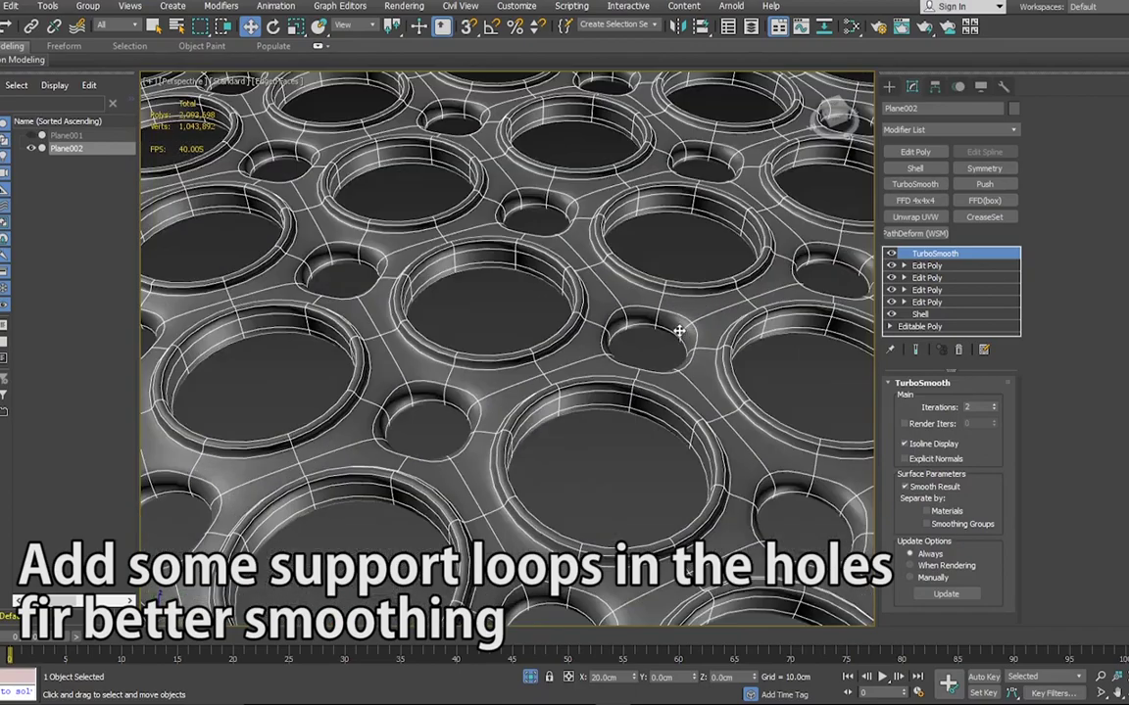
{"action": "key", "text": "F4"}
In the Edit Poly below TurboSmooth, select the hole edge loops and connect them into support edges
{"action": "left_click", "coordinate": [935, 273]}
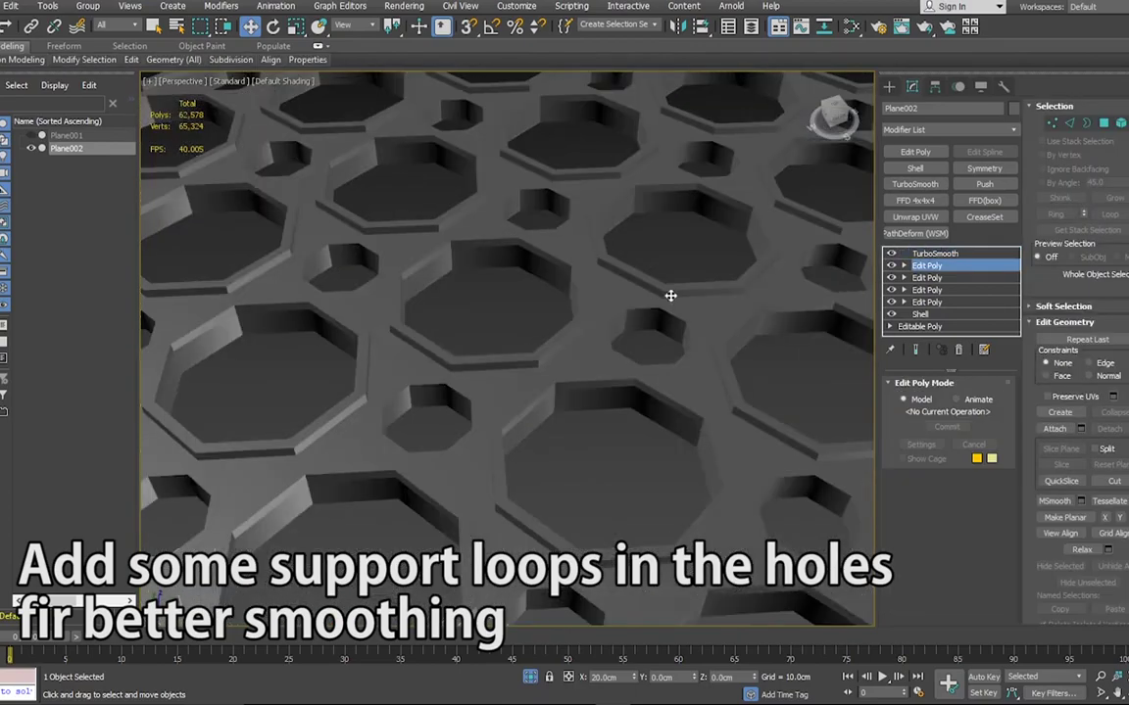
{"action": "key", "text": "F4"}
{"action": "key", "text": "2"}
{"action": "double_click", "coordinate": [589, 302]}
{"action": "left_click", "coordinate": [85, 59]}
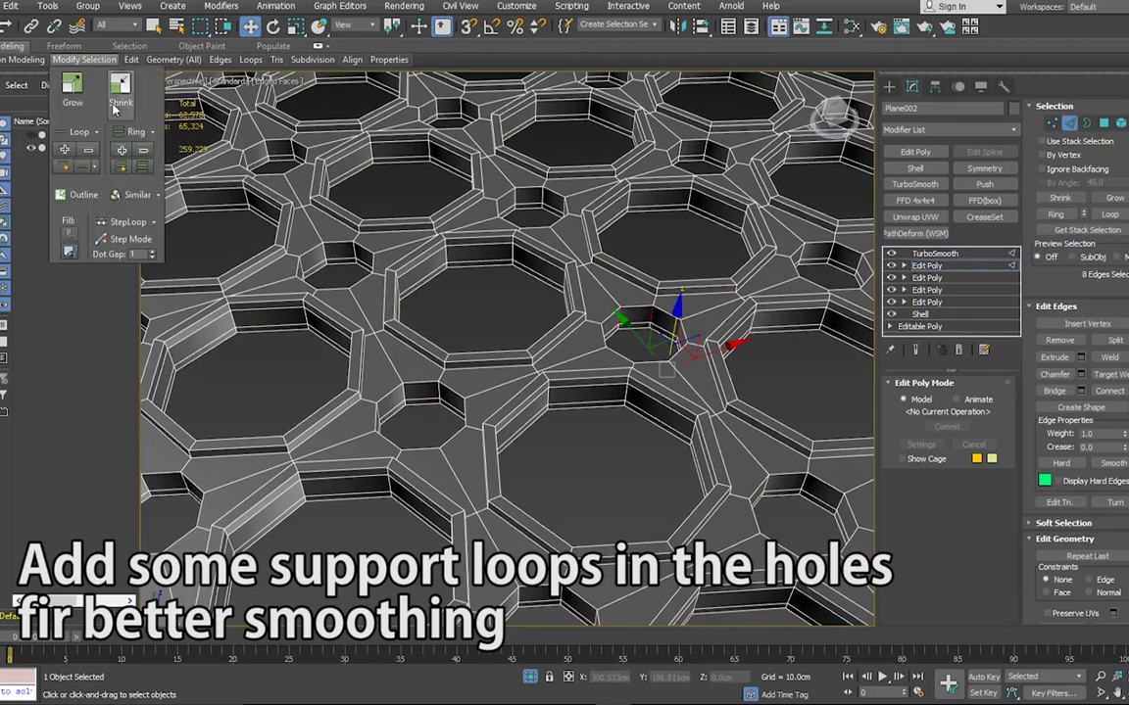
{"action": "left_click", "coordinate": [1081, 391]}
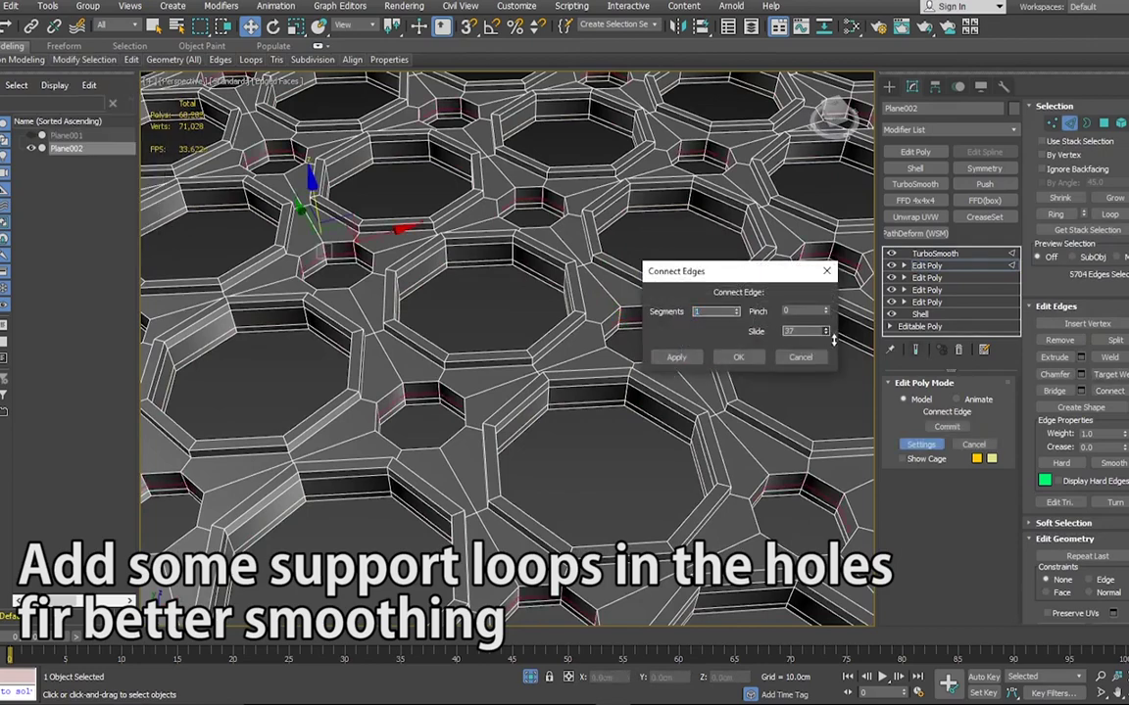
{"action": "left_click", "coordinate": [738, 358]}
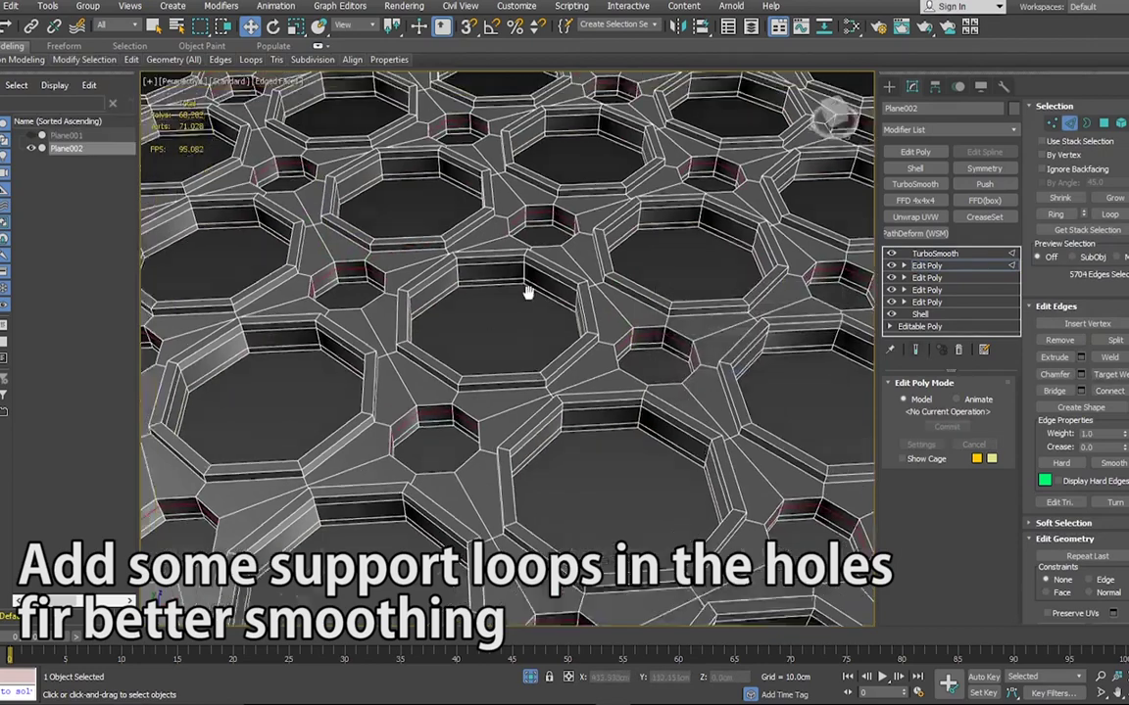
Leave edge mode, enable Show End Result, and check the smoothed holes before returning to TurboSmooth
{"action": "key", "text": "2"}
{"action": "key", "text": "F4"}
{"action": "scroll", "coordinate": [586, 311], "scroll_direction": "down", "scroll_amount": 5}
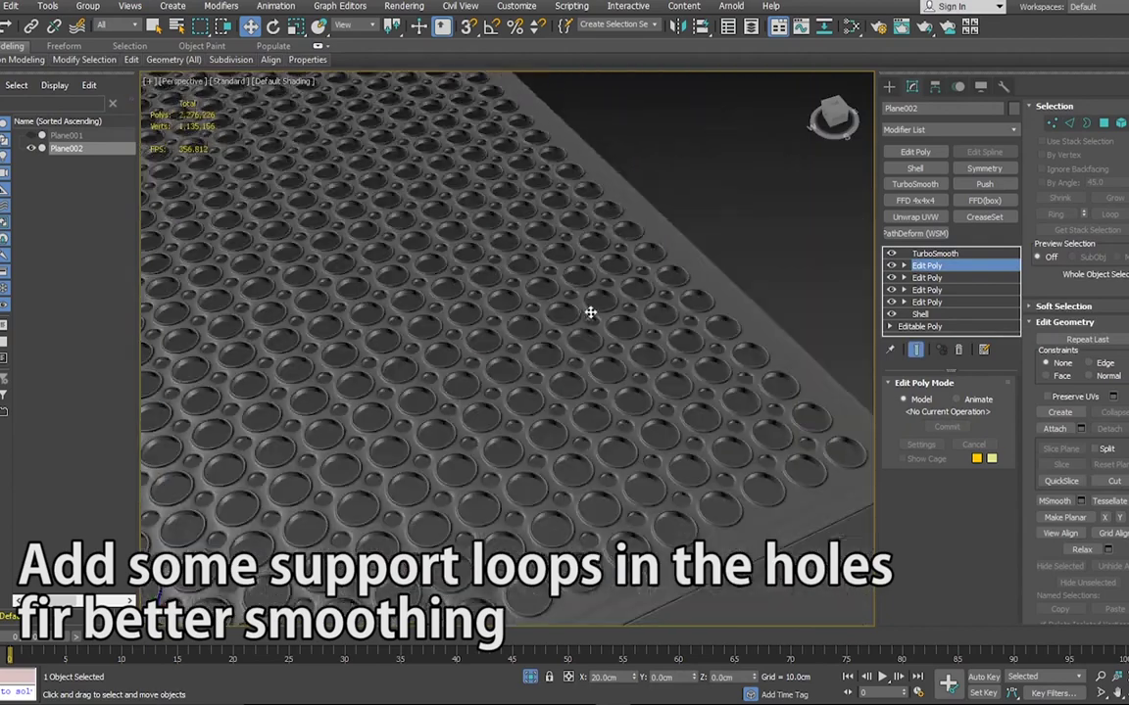
{"action": "scroll", "coordinate": [758, 349], "scroll_direction": "up", "scroll_amount": 8}
{"action": "key", "text": "F4"}
{"action": "scroll", "coordinate": [838, 424], "scroll_direction": "down", "scroll_amount": 3}
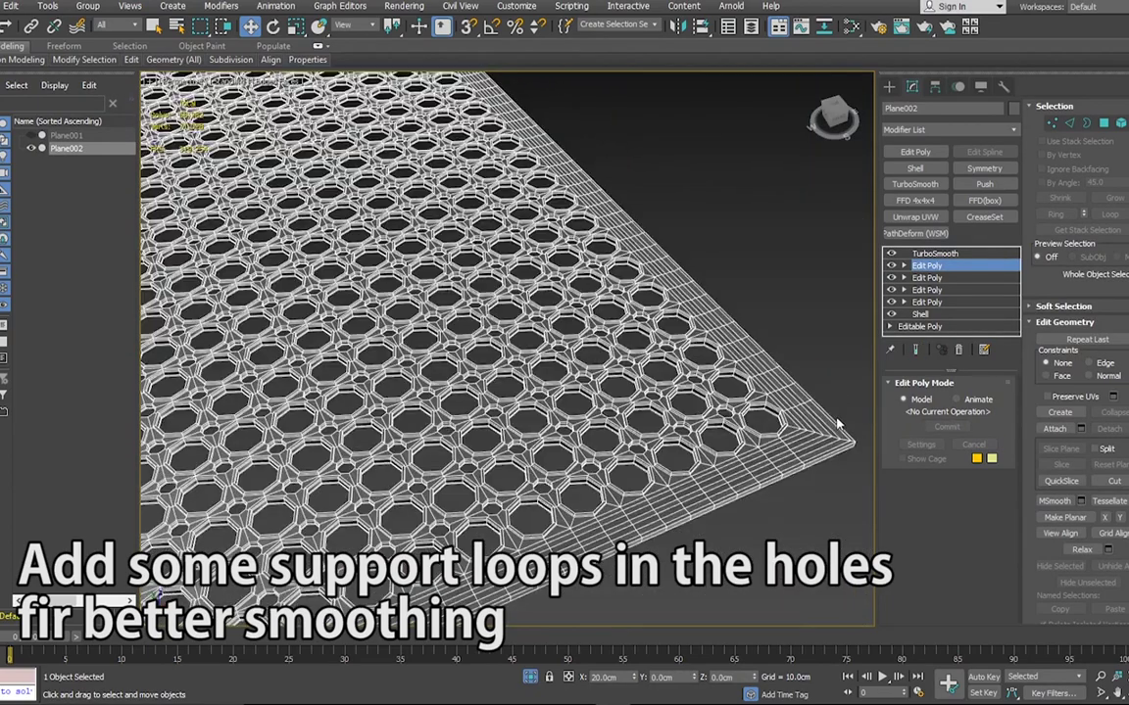
{"action": "left_click", "coordinate": [915, 350]}
{"action": "key", "text": "F4"}
{"action": "scroll", "coordinate": [646, 468], "scroll_direction": "down", "scroll_amount": 4}
{"action": "scroll", "coordinate": [646, 467], "scroll_direction": "up", "scroll_amount": 8}
{"action": "scroll", "coordinate": [646, 468], "scroll_direction": "down", "scroll_amount": 4}
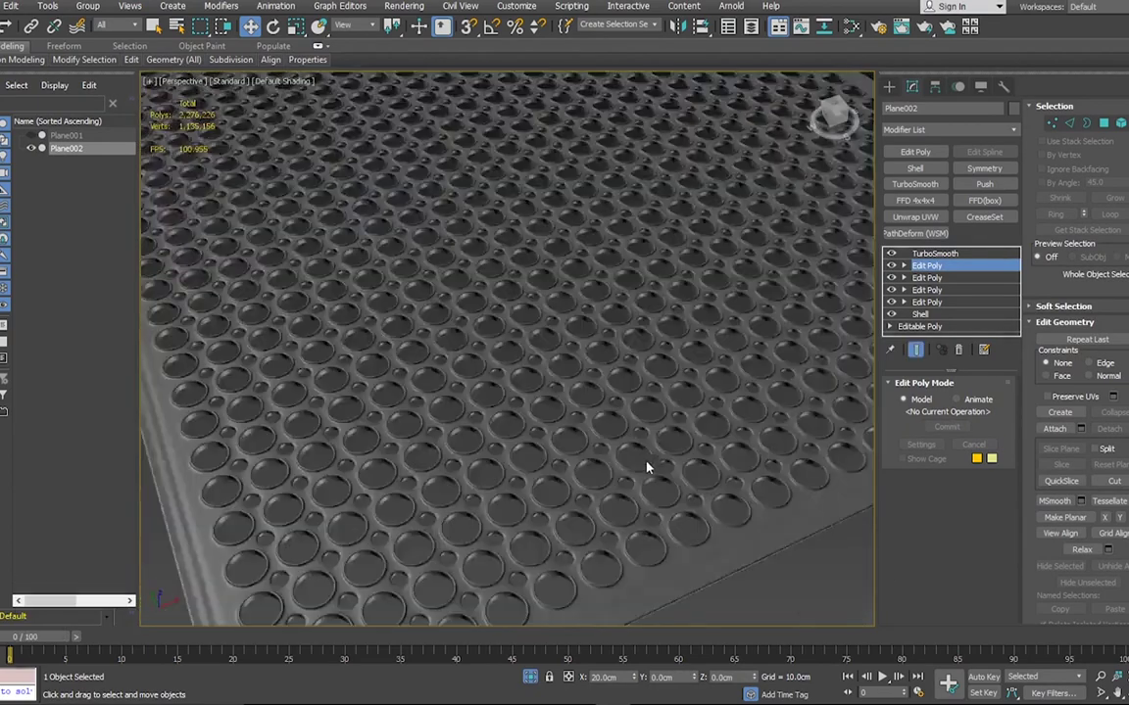
{"action": "scroll", "coordinate": [646, 467], "scroll_direction": "down", "scroll_amount": 6}
{"action": "key", "text": "F4"}
{"action": "left_click", "coordinate": [934, 253]}
Deselect the mat and draw a flat helix in the Left view at the mat's edge
{"action": "scroll", "coordinate": [647, 352], "scroll_direction": "down", "scroll_amount": 3}
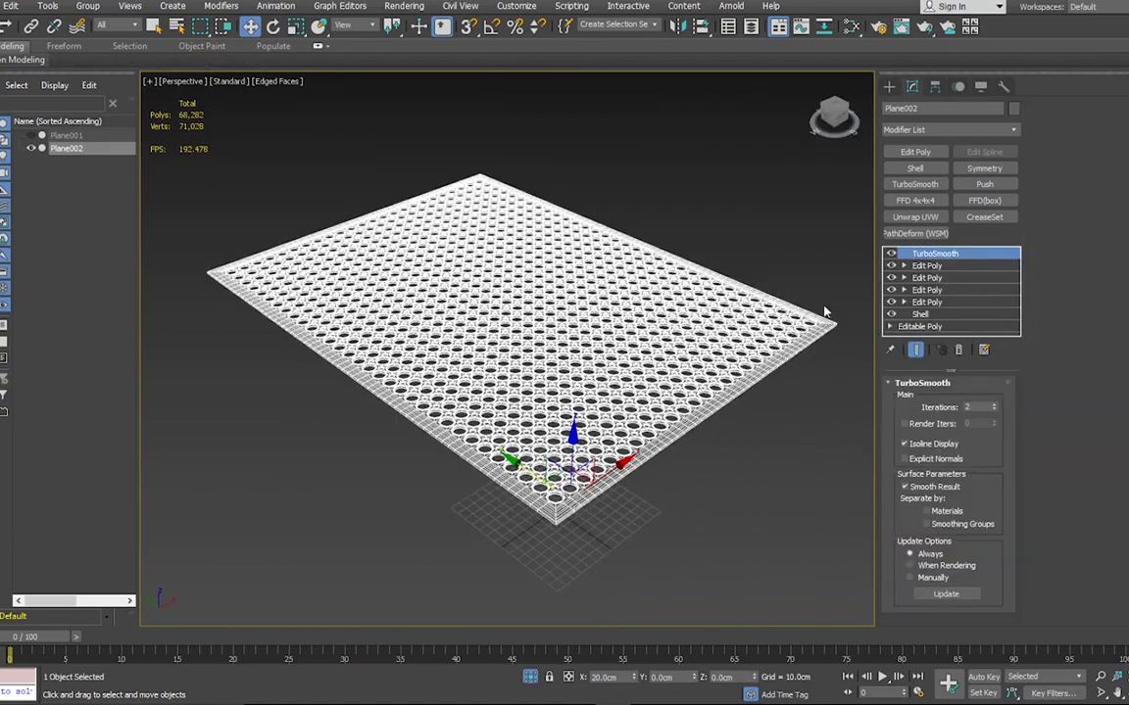
{"action": "scroll", "coordinate": [646, 352], "scroll_direction": "up", "scroll_amount": 4}
{"action": "scroll", "coordinate": [621, 319], "scroll_direction": "down", "scroll_amount": 4}
{"action": "left_click", "coordinate": [646, 400]}
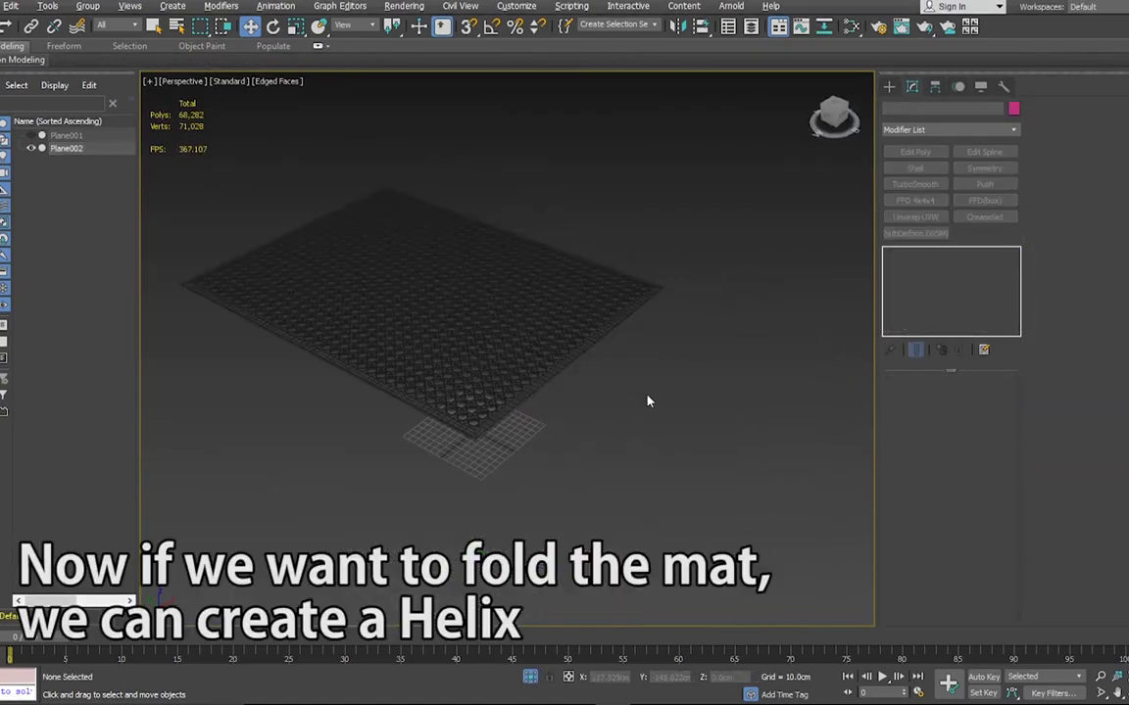
{"action": "left_click", "coordinate": [819, 143]}
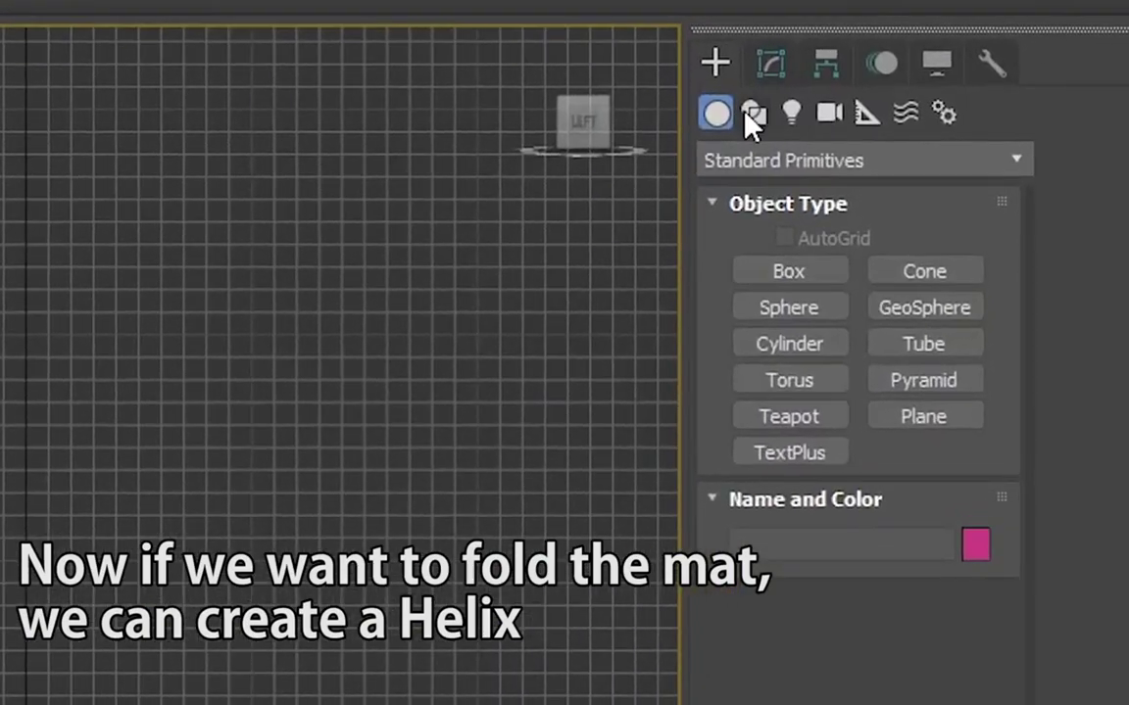
{"action": "left_click", "coordinate": [799, 111]}
{"action": "left_click", "coordinate": [955, 383]}
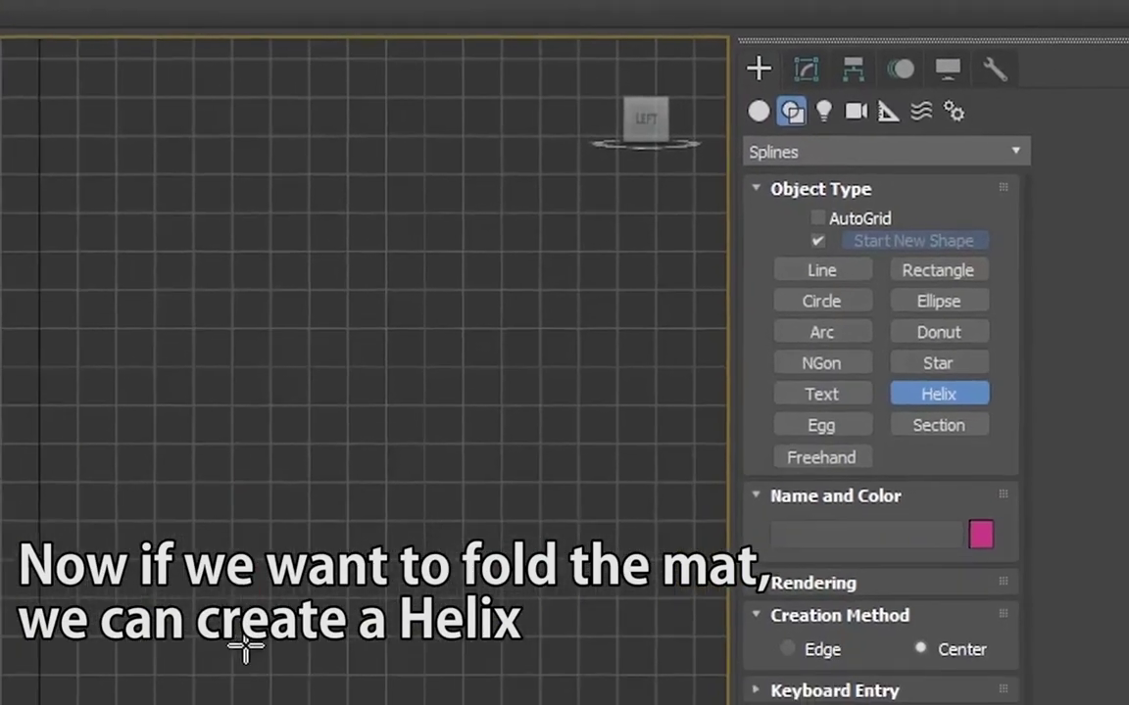
{"action": "left_click_drag", "start_coordinate": [244, 650], "coordinate": [353, 649]}
{"action": "left_click", "coordinate": [529, 519]}
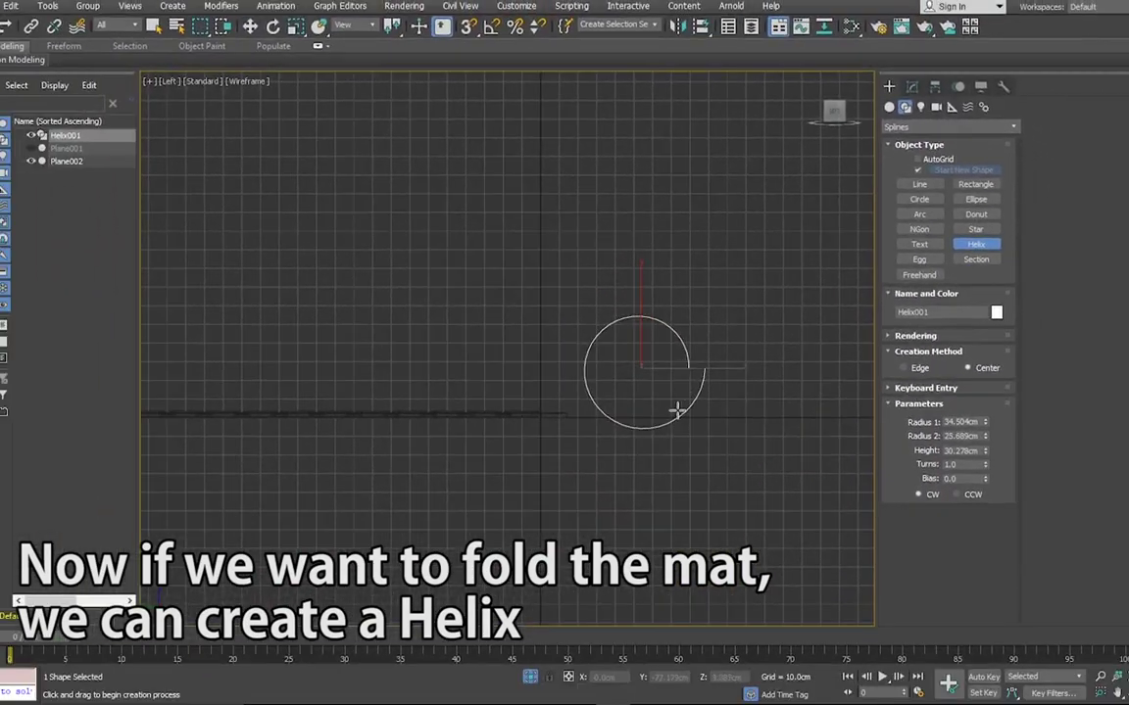
{"action": "left_click", "coordinate": [687, 391]}
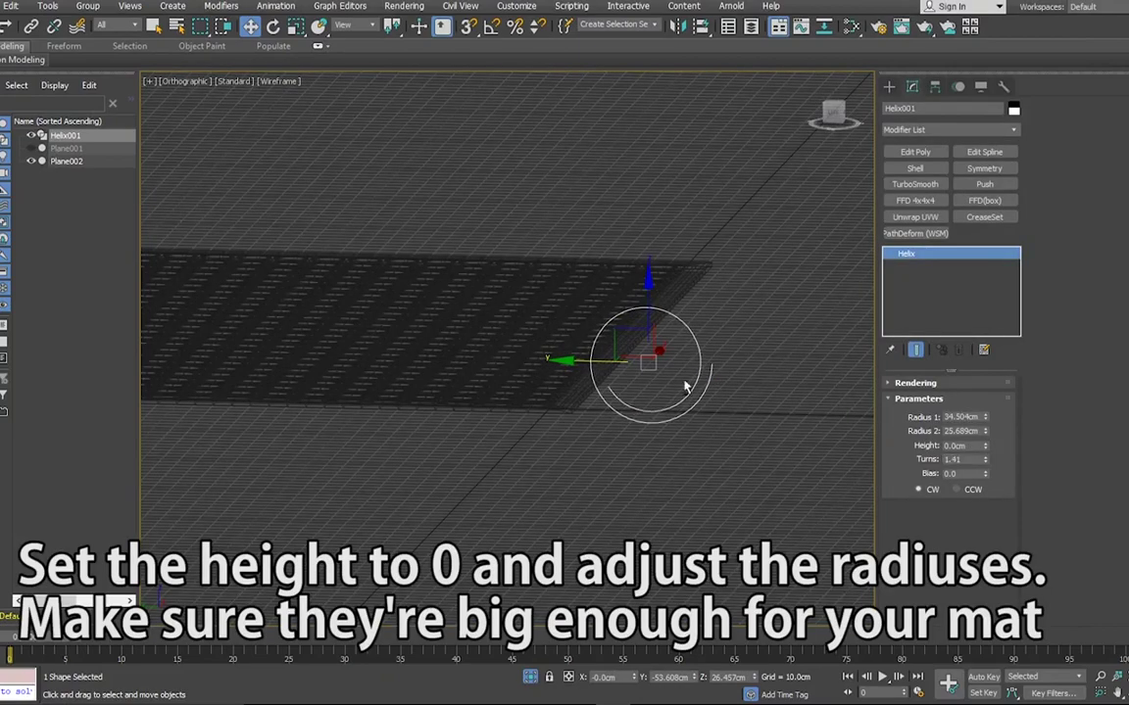
Enlarge the helix radii to 119.731cm and 96.632cm
{"action": "scroll", "coordinate": [685, 387], "scroll_direction": "up", "scroll_amount": 2}
{"action": "scroll", "coordinate": [655, 358], "scroll_direction": "down", "scroll_amount": 3}
{"action": "scroll", "coordinate": [655, 357], "scroll_direction": "up", "scroll_amount": 3}
{"action": "mouse_move", "coordinate": [984, 416]}
{"action": "left_mouse_down"}
{"action": "mouse_move", "coordinate": [998, 369]}
{"action": "mouse_move", "coordinate": [985, 423]}
{"action": "left_mouse_up"}
{"action": "scroll", "coordinate": [599, 350], "scroll_direction": "down", "scroll_amount": 2}
{"action": "scroll", "coordinate": [656, 382], "scroll_direction": "down", "scroll_amount": 1}
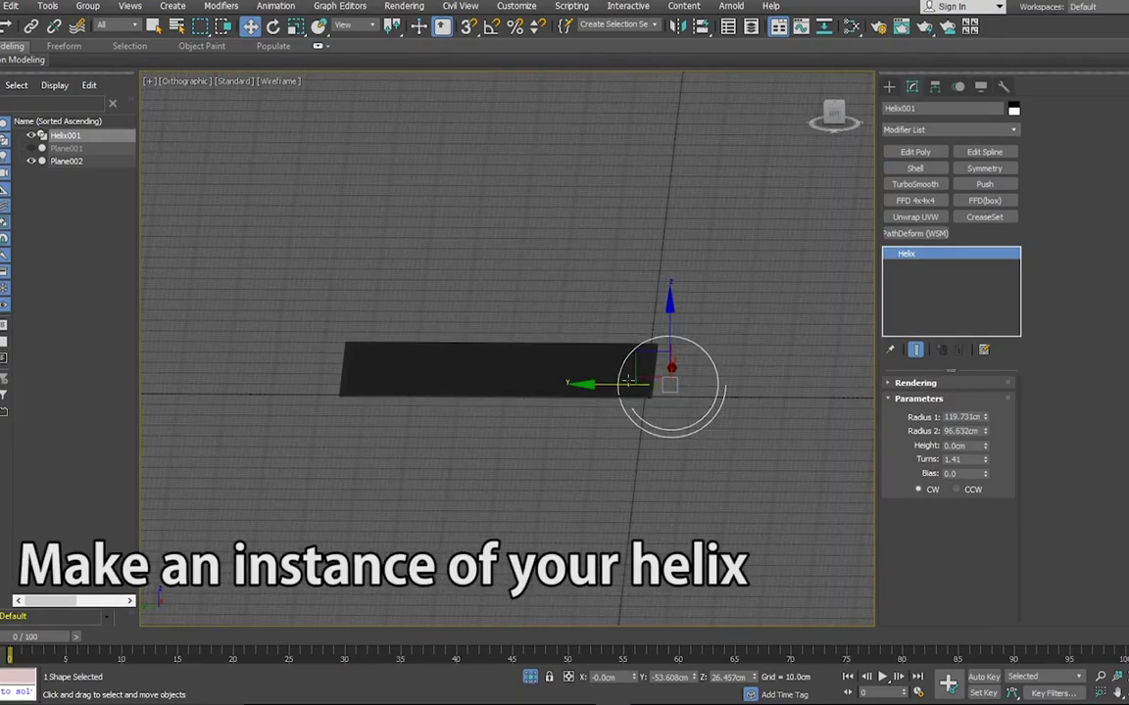
Shift-drag an instanced helix to the right and clone the mat as Plane003
{"action": "left_click_drag", "start_coordinate": [667, 378], "coordinate": [820, 382], "text": "shift"}
{"action": "left_click", "coordinate": [564, 409]}
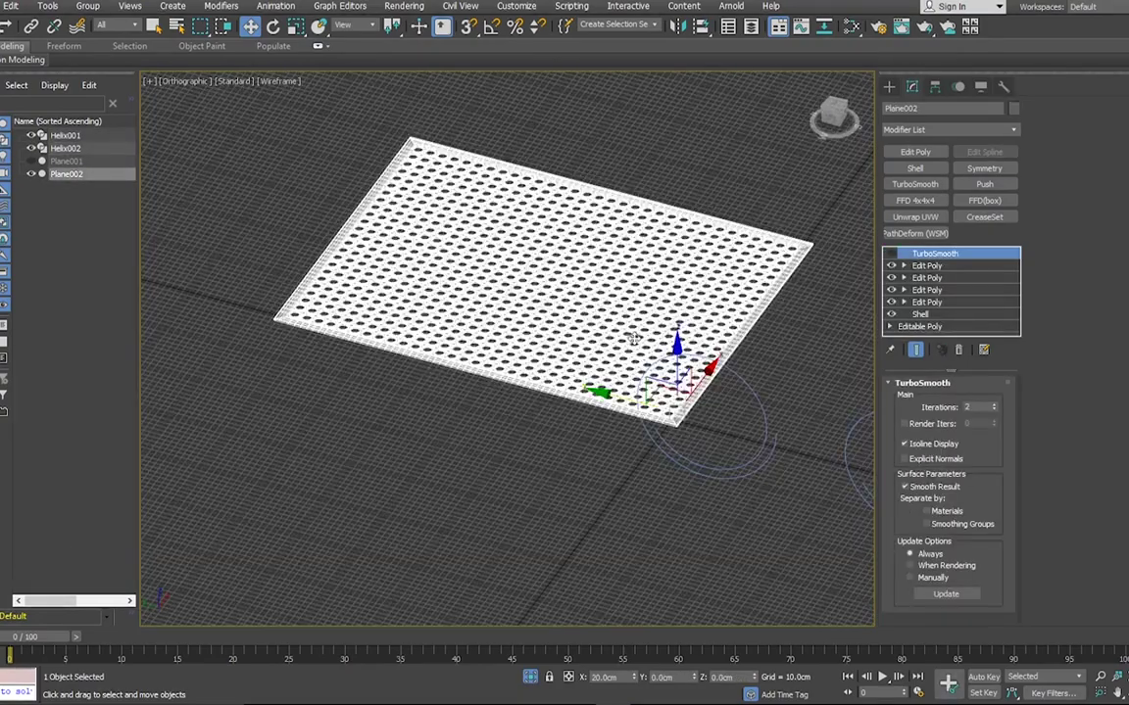
{"action": "left_click", "coordinate": [572, 409]}
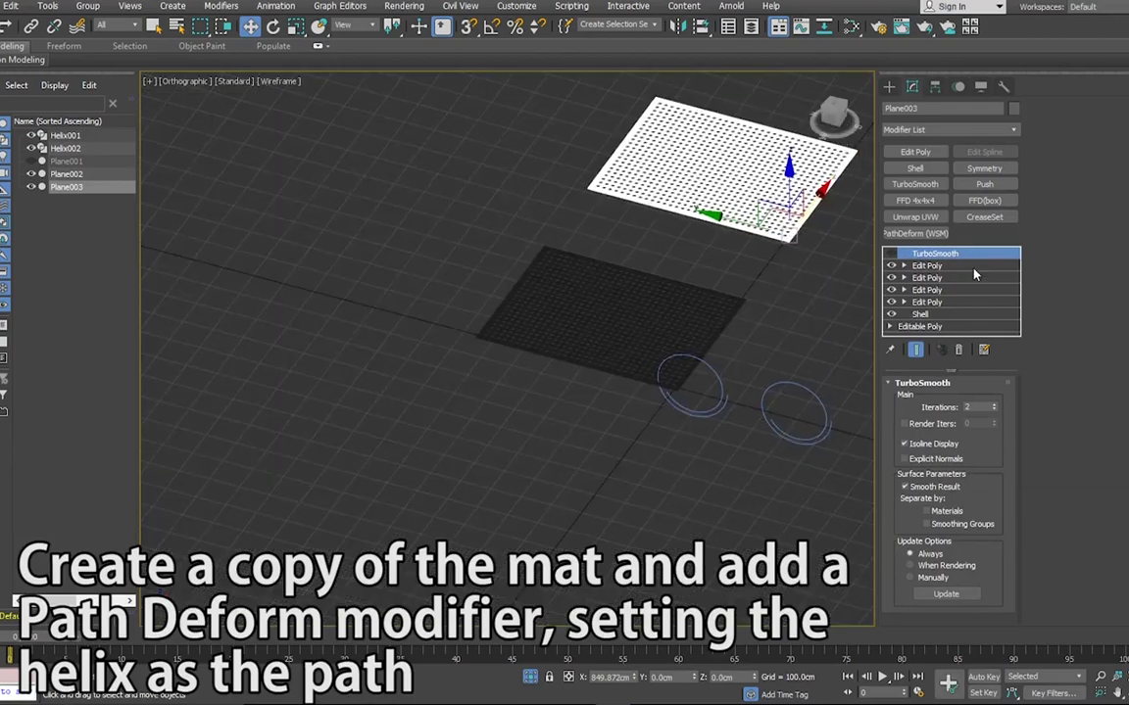
Delete the copy's TurboSmooth modifier and collapse Plane003 to an editable mesh
{"action": "right_click", "coordinate": [939, 253]}
{"action": "left_click", "coordinate": [965, 284]}
{"action": "mouse_move", "coordinate": [795, 289]}
{"action": "middle_mouse_down"}
{"action": "mouse_move", "coordinate": [747, 289]}
{"action": "mouse_move", "coordinate": [828, 267]}
{"action": "middle_mouse_up"}
{"action": "left_click", "coordinate": [680, 393]}
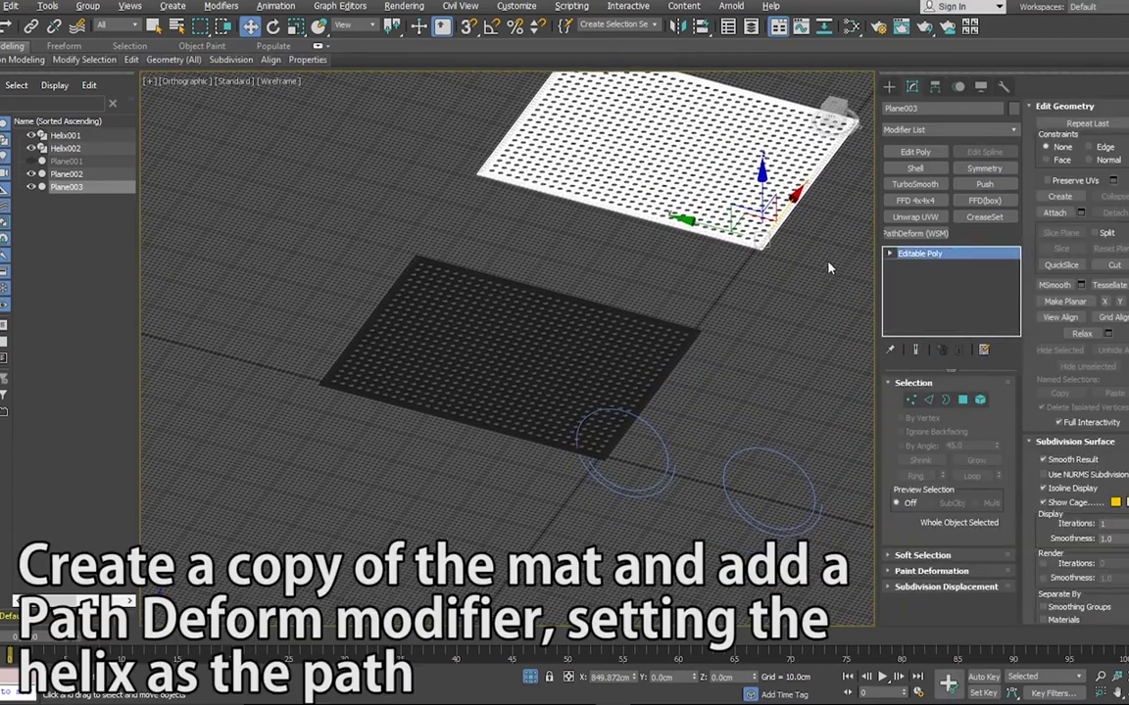
Bind the copy to Helix001 with Path Deform, Move to Path, Y axis, then adjust the helix radius
{"action": "left_click", "coordinate": [910, 238]}
{"action": "left_click", "coordinate": [946, 422]}
{"action": "left_click", "coordinate": [669, 465]}
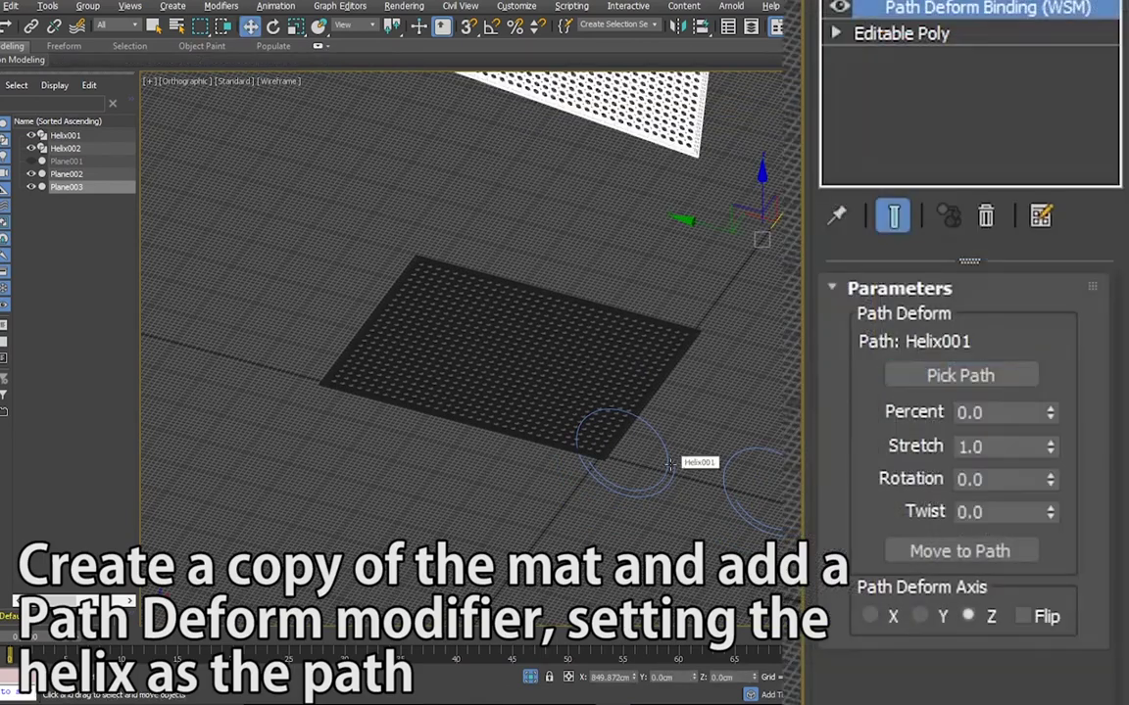
{"action": "left_click", "coordinate": [959, 551]}
{"action": "left_click", "coordinate": [919, 617]}
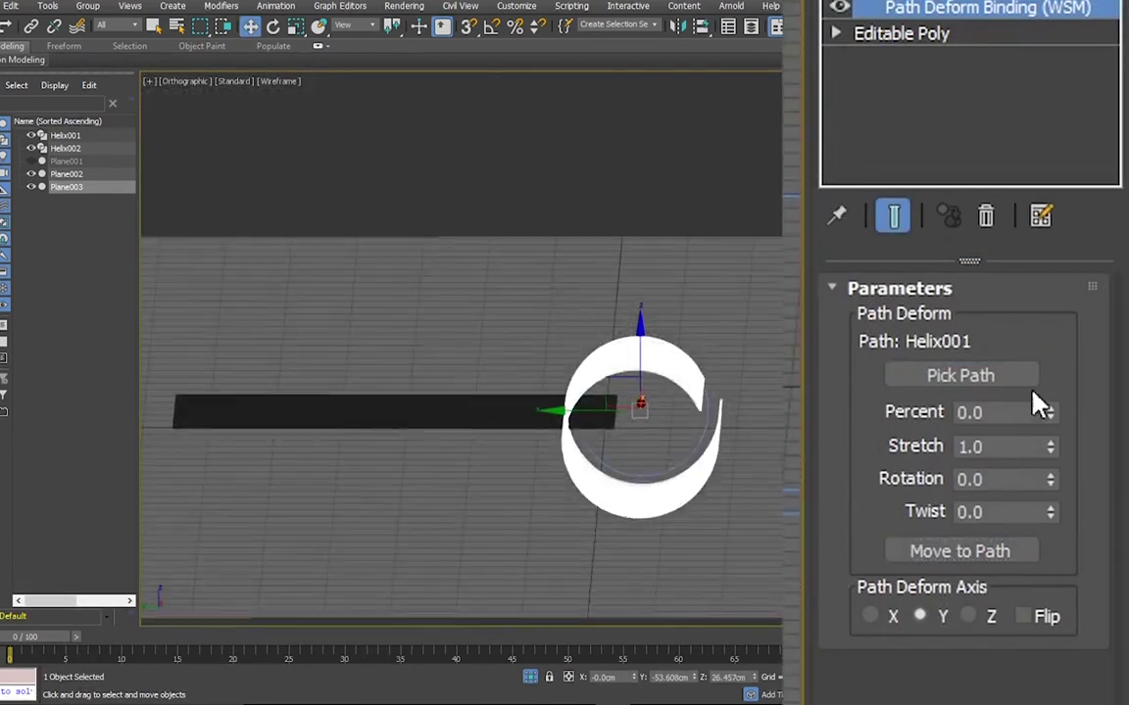
{"action": "left_click", "coordinate": [784, 382]}
{"action": "mouse_move", "coordinate": [985, 431]}
{"action": "left_mouse_down"}
{"action": "mouse_move", "coordinate": [988, 445]}
{"action": "mouse_move", "coordinate": [987, 392]}
{"action": "mouse_move", "coordinate": [1009, 401]}
{"action": "mouse_move", "coordinate": [986, 439]}
{"action": "left_mouse_up"}
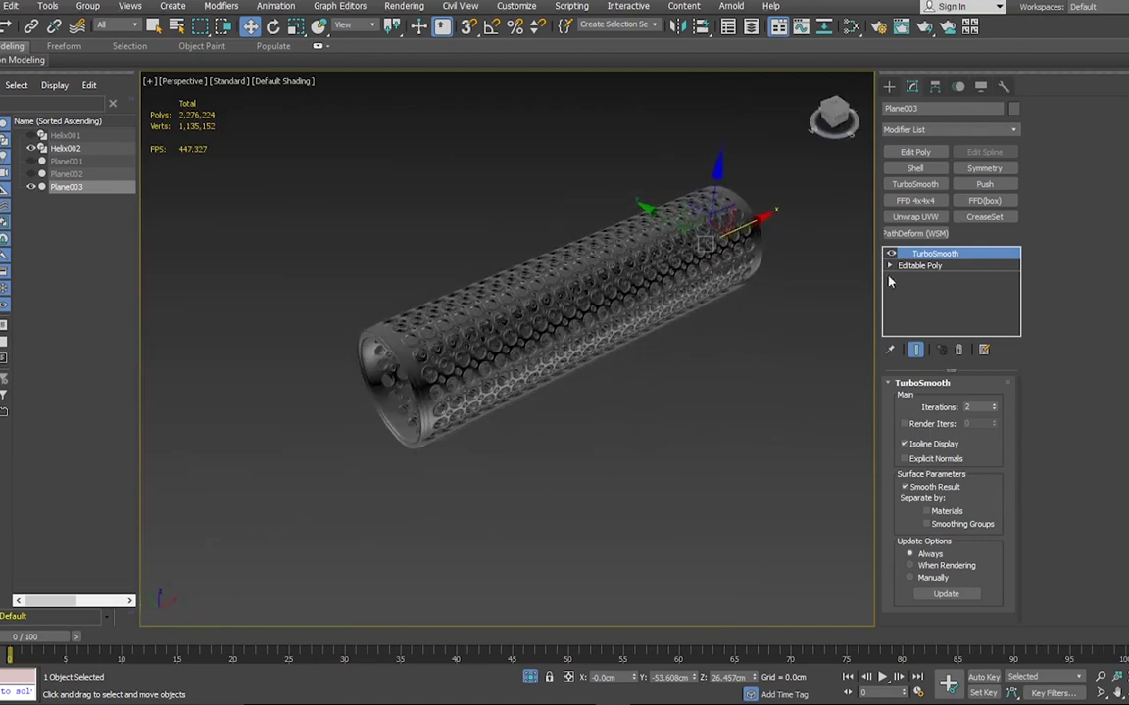
Add an FFD 4x4x4 modifier to the rolled tube and switch to the top view
{"action": "left_click", "coordinate": [933, 131]}
{"action": "scroll", "coordinate": [911, 294], "scroll_direction": "down", "scroll_amount": 5}
{"action": "left_click", "coordinate": [916, 154]}
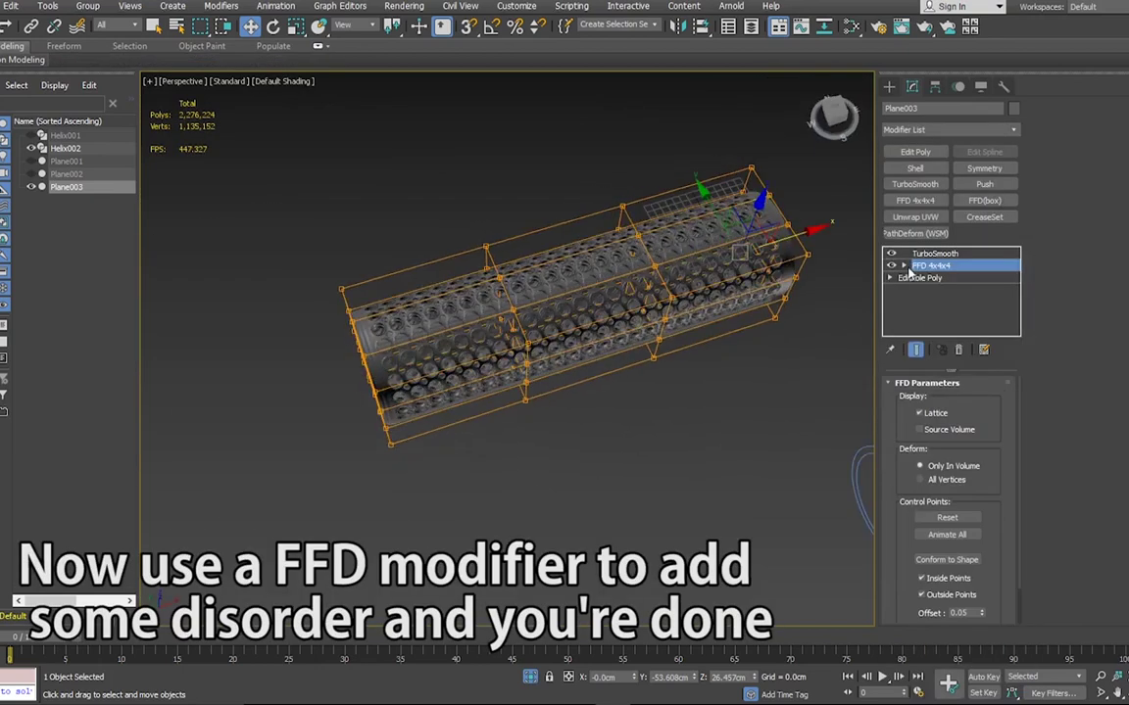
{"action": "left_click", "coordinate": [834, 111]}
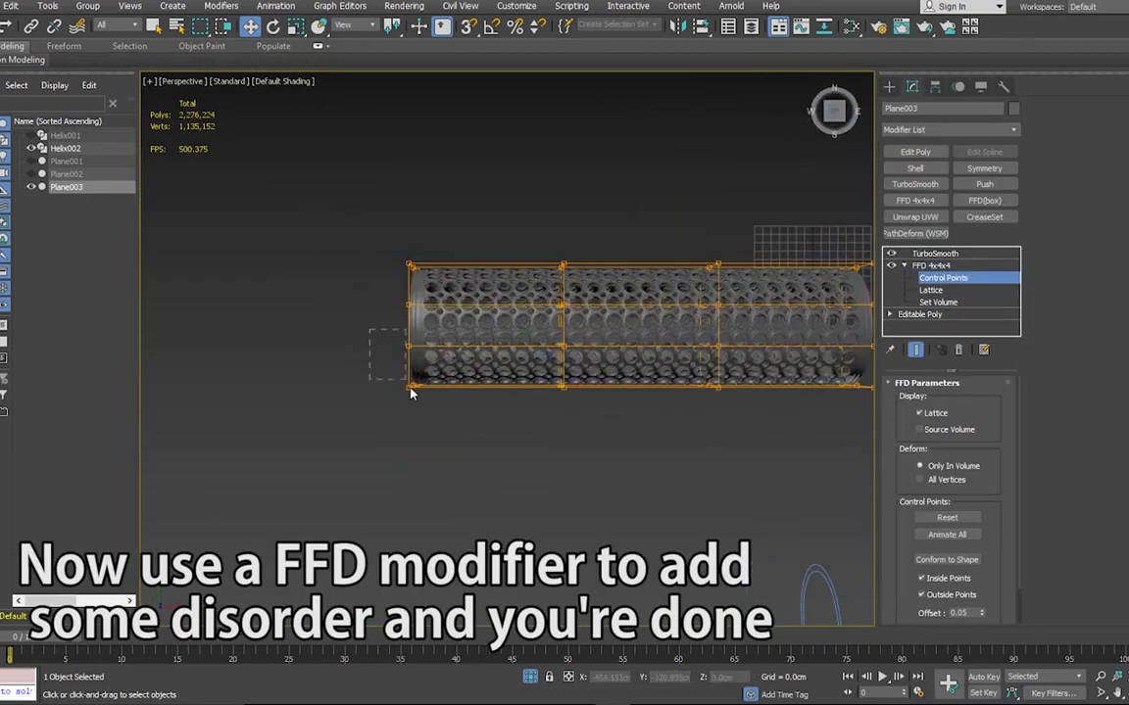
Select a corner lattice control point and orbit around the tube from several angles
{"action": "left_click", "coordinate": [413, 388]}
{"action": "middle_click_drag", "start_coordinate": [867, 311], "coordinate": [644, 313]}
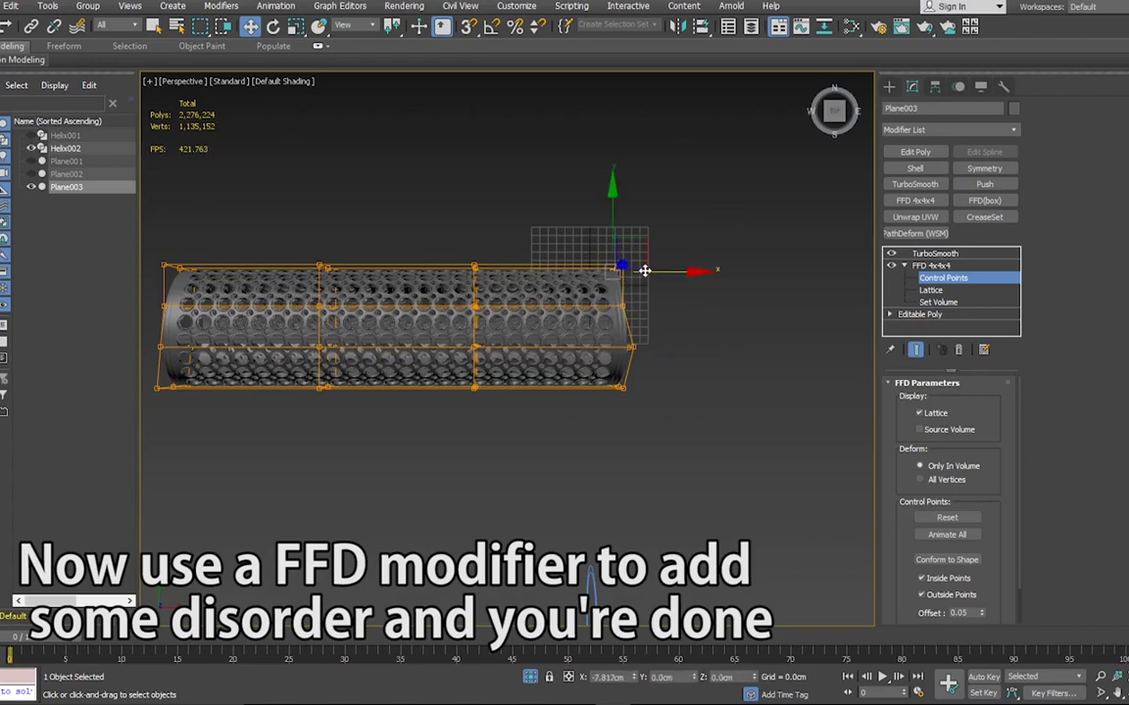
{"action": "mouse_move", "coordinate": [487, 332]}
{"action": "middle_mouse_down", "text": "alt"}
{"action": "mouse_move", "coordinate": [402, 271]}
{"action": "mouse_move", "coordinate": [416, 367]}
{"action": "middle_mouse_up", "text": "alt"}
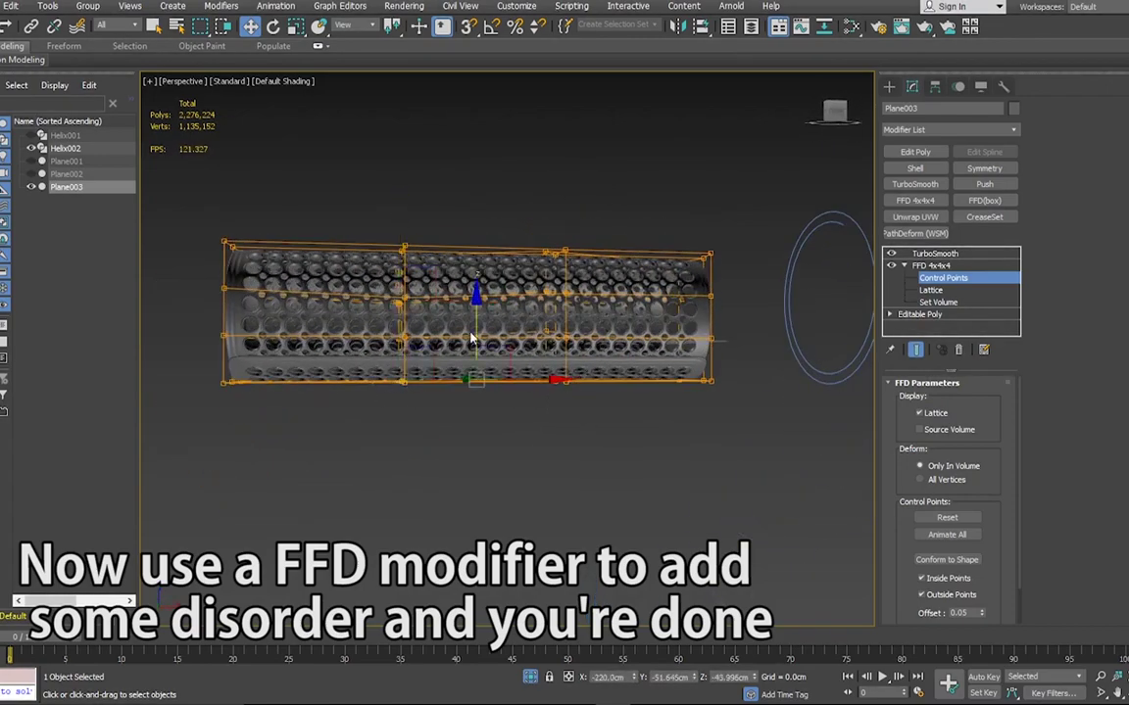
{"action": "mouse_move", "coordinate": [480, 332]}
{"action": "middle_mouse_down", "text": "alt"}
{"action": "mouse_move", "coordinate": [549, 357]}
{"action": "mouse_move", "coordinate": [607, 441]}
{"action": "mouse_move", "coordinate": [566, 344]}
{"action": "middle_mouse_up", "text": "alt"}
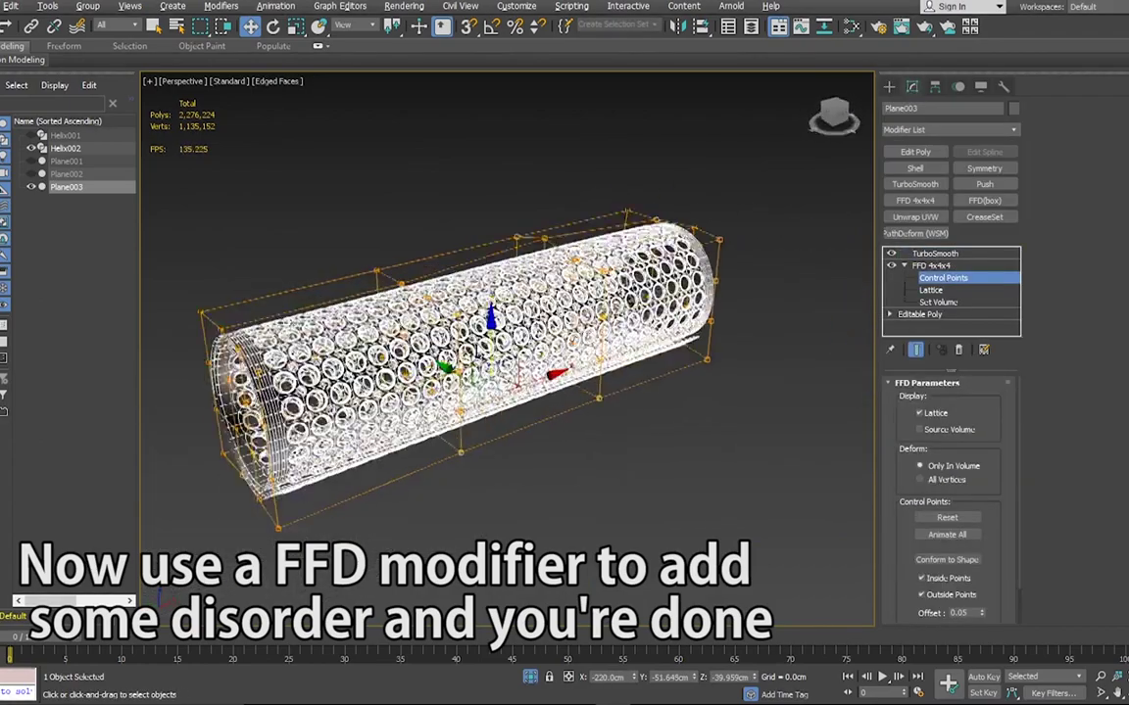
{"action": "mouse_move", "coordinate": [446, 359]}
{"action": "middle_mouse_down", "text": "alt"}
{"action": "mouse_move", "coordinate": [574, 268]}
{"action": "mouse_move", "coordinate": [564, 323]}
{"action": "middle_mouse_up", "text": "alt"}
{"action": "middle_click_drag", "start_coordinate": [601, 522], "coordinate": [529, 450], "text": "alt"}
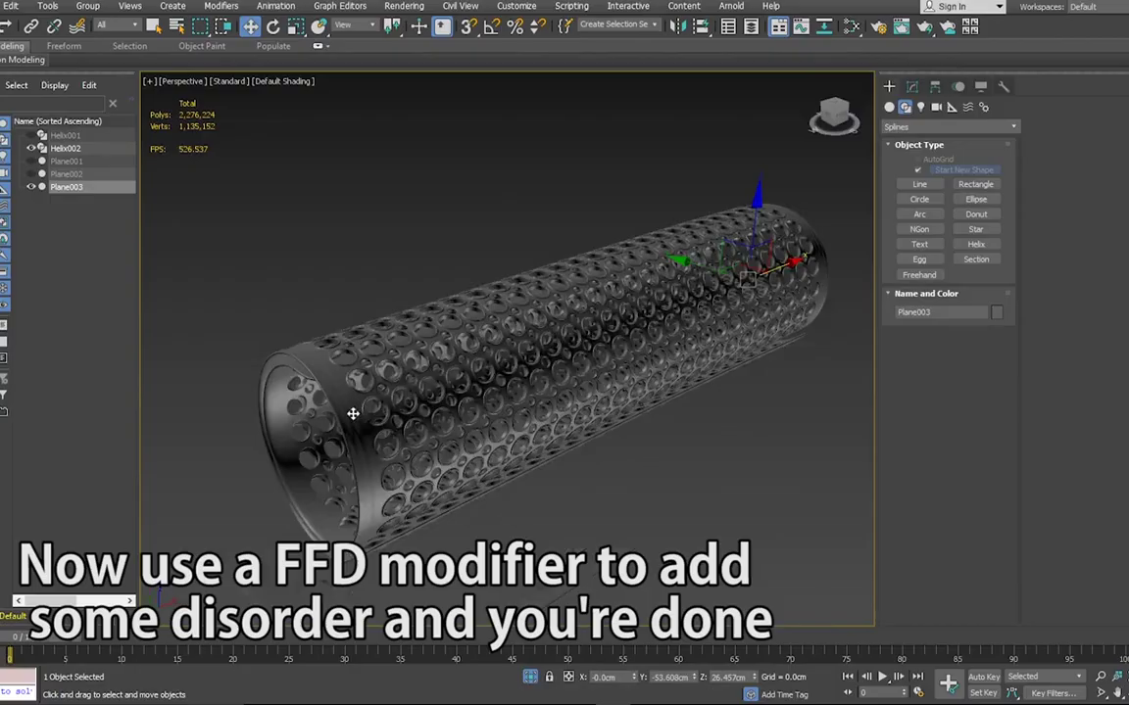
{"action": "mouse_move", "coordinate": [353, 410]}
{"action": "middle_mouse_down", "text": "alt"}
{"action": "mouse_move", "coordinate": [567, 310]}
{"action": "mouse_move", "coordinate": [695, 285]}
{"action": "mouse_move", "coordinate": [705, 294]}
{"action": "middle_mouse_up", "text": "alt"}
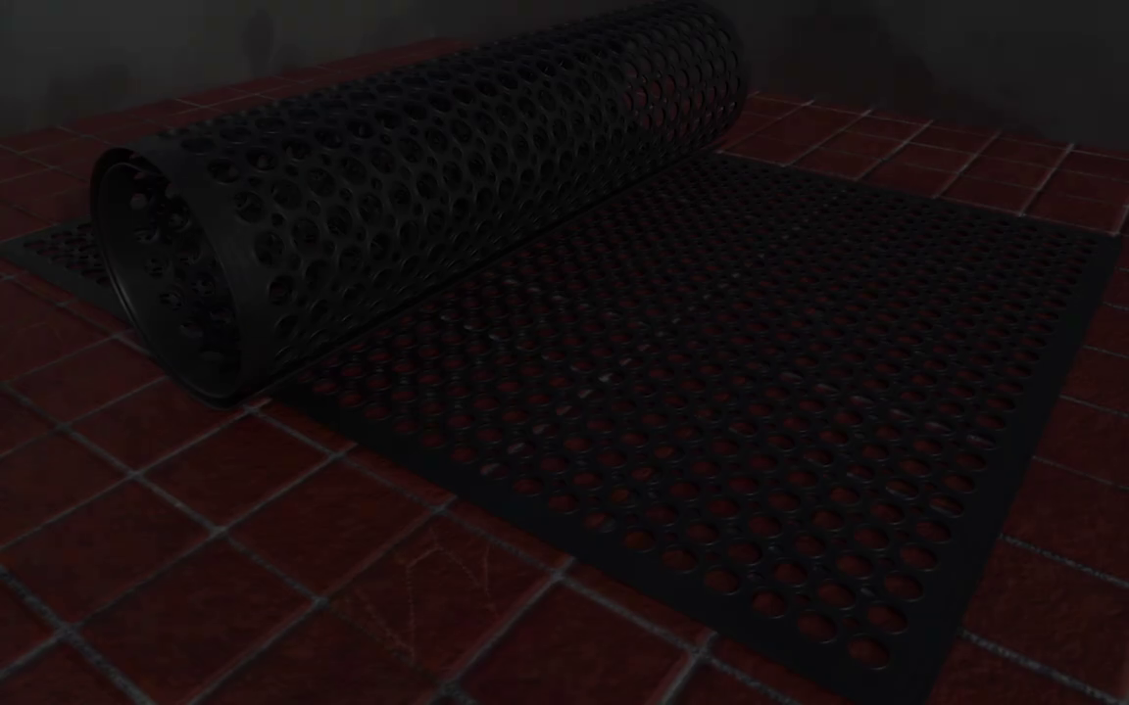